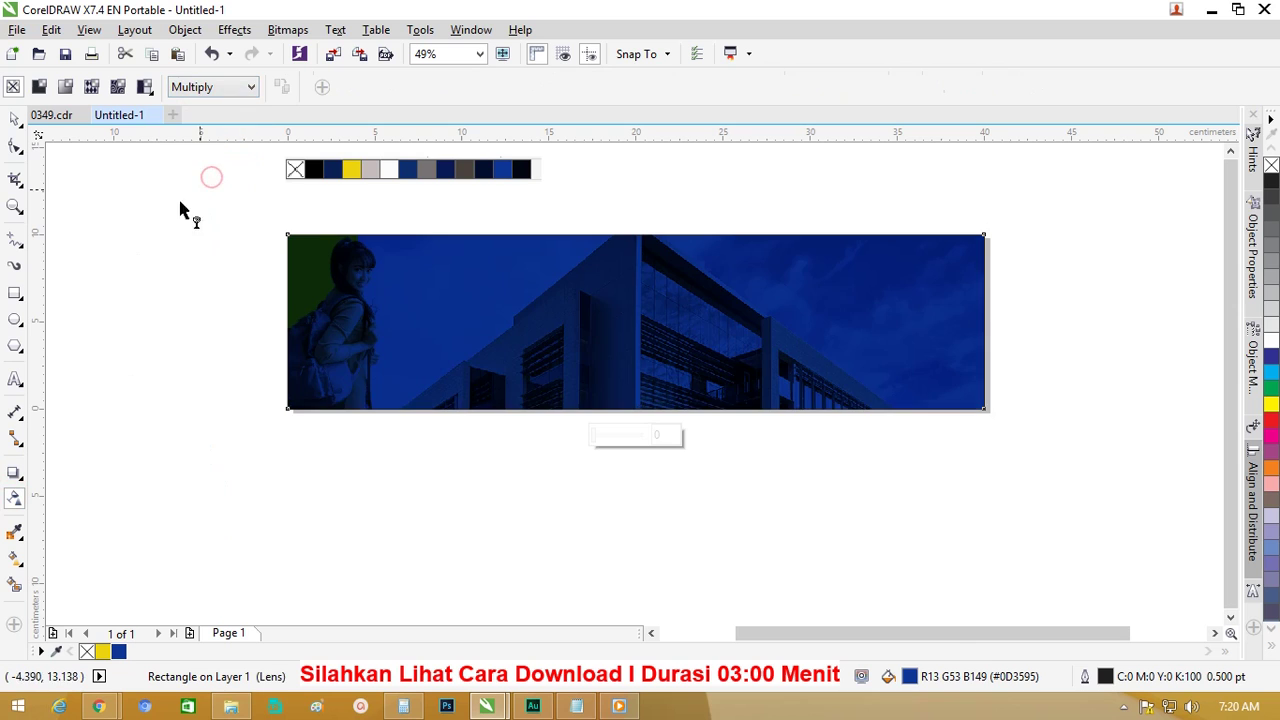
- Pull the blue tint rectangle's left edge right to uncover the student photo
click(15, 121)
drag(285, 327, 350, 322)
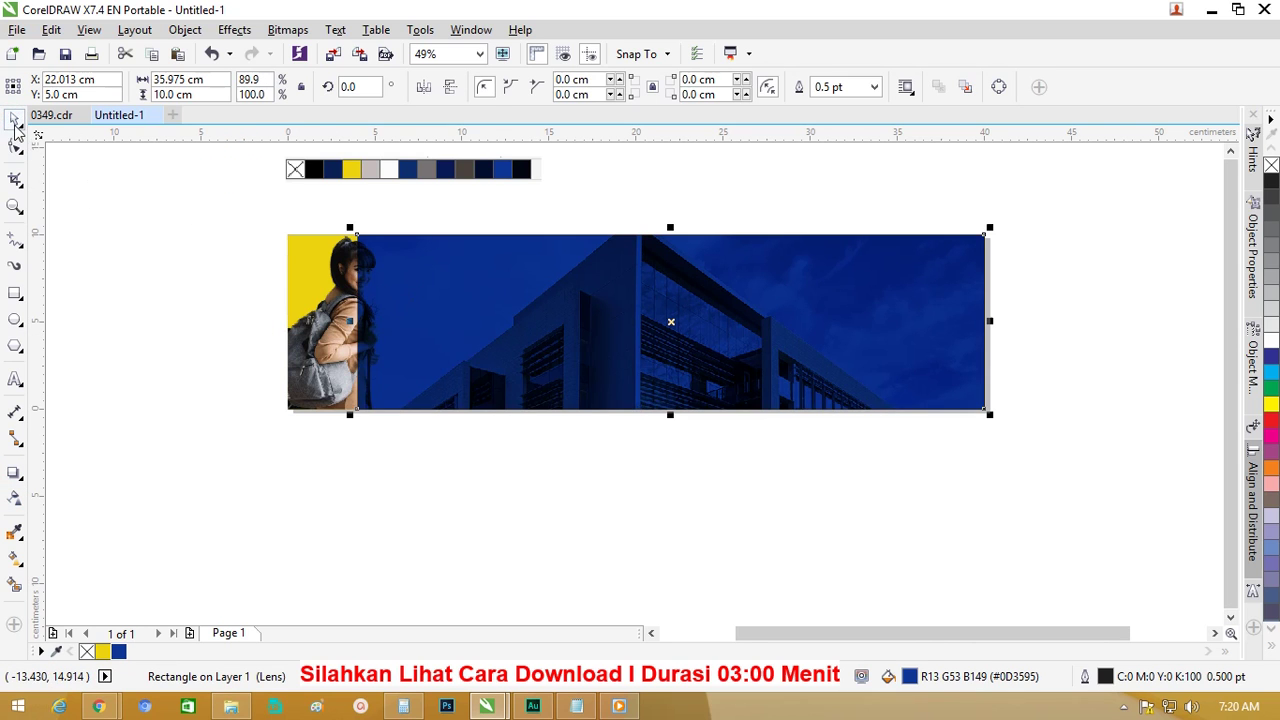
click(84, 180)
key(Tab)
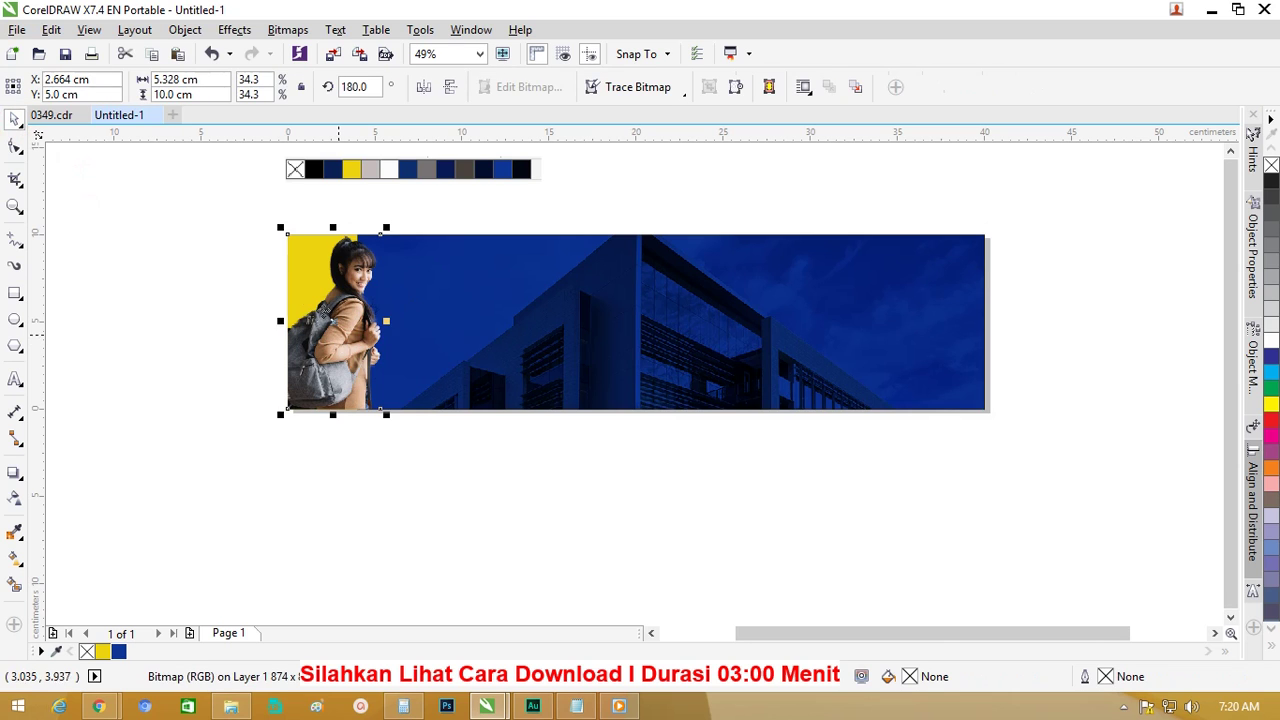
click(668, 483)
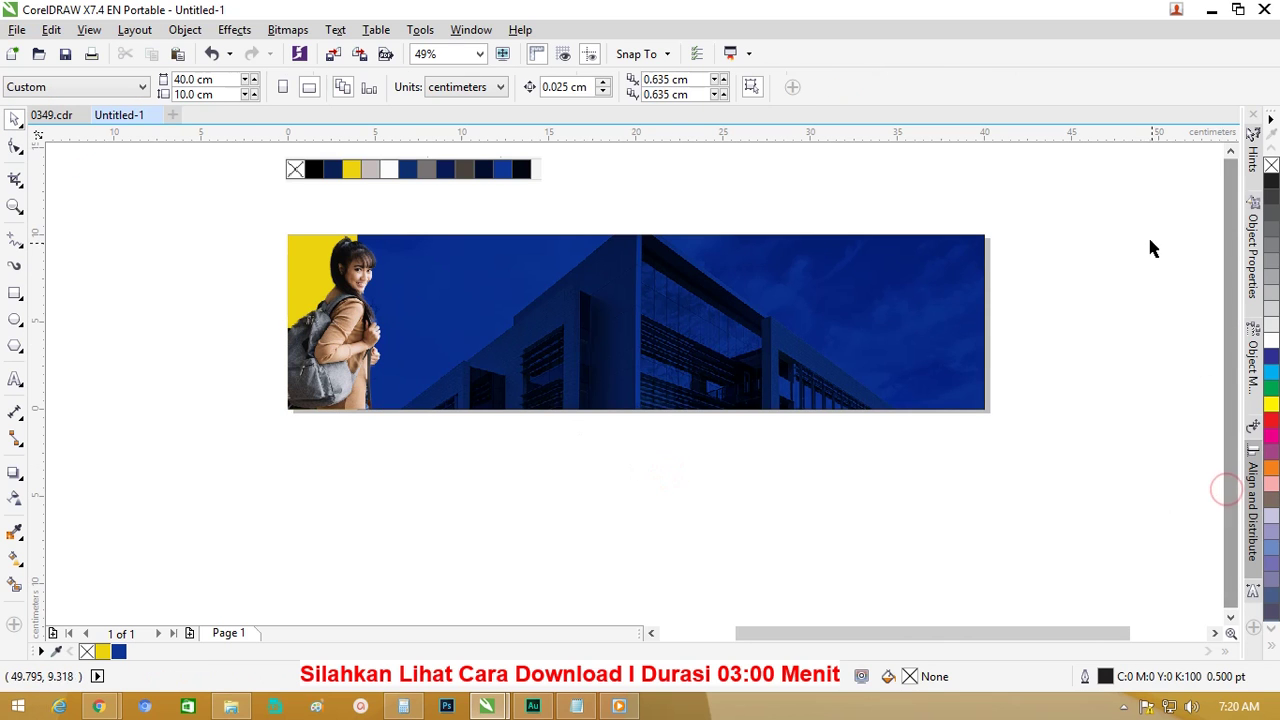
- Apply a yellow linear gradient across the banner's left background strip
drag(492, 197, 509, 214)
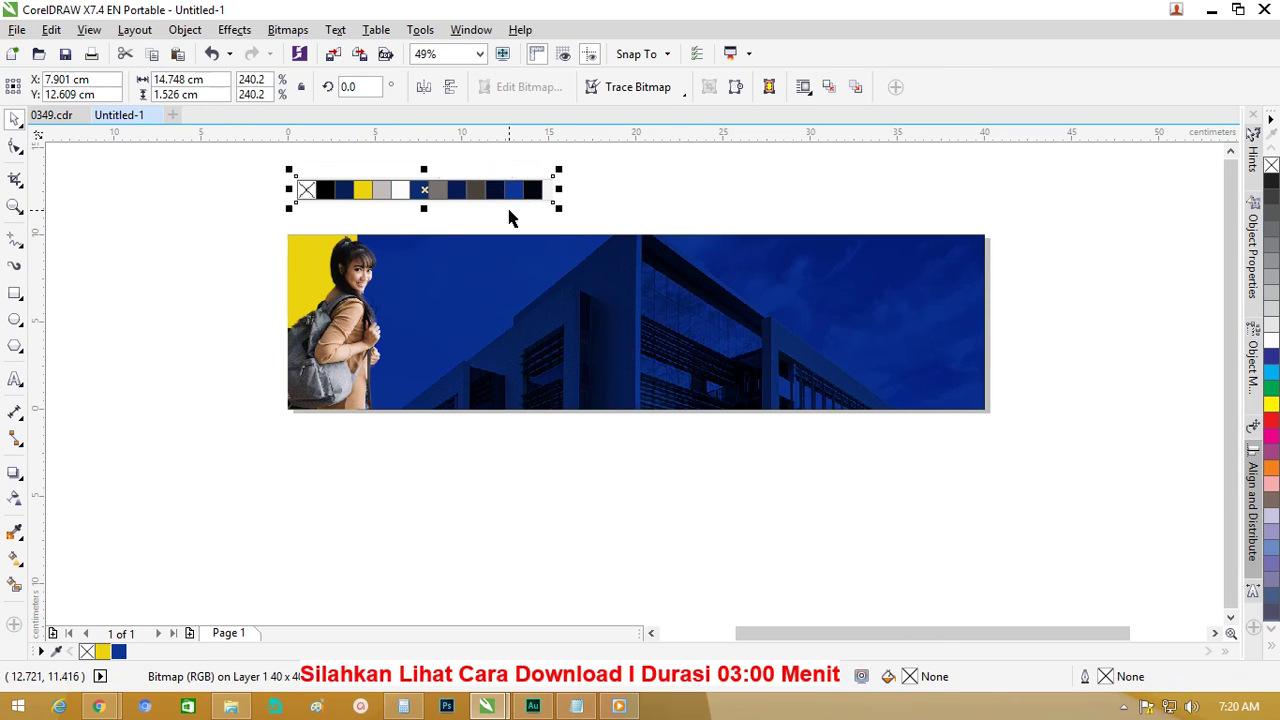
click(298, 268)
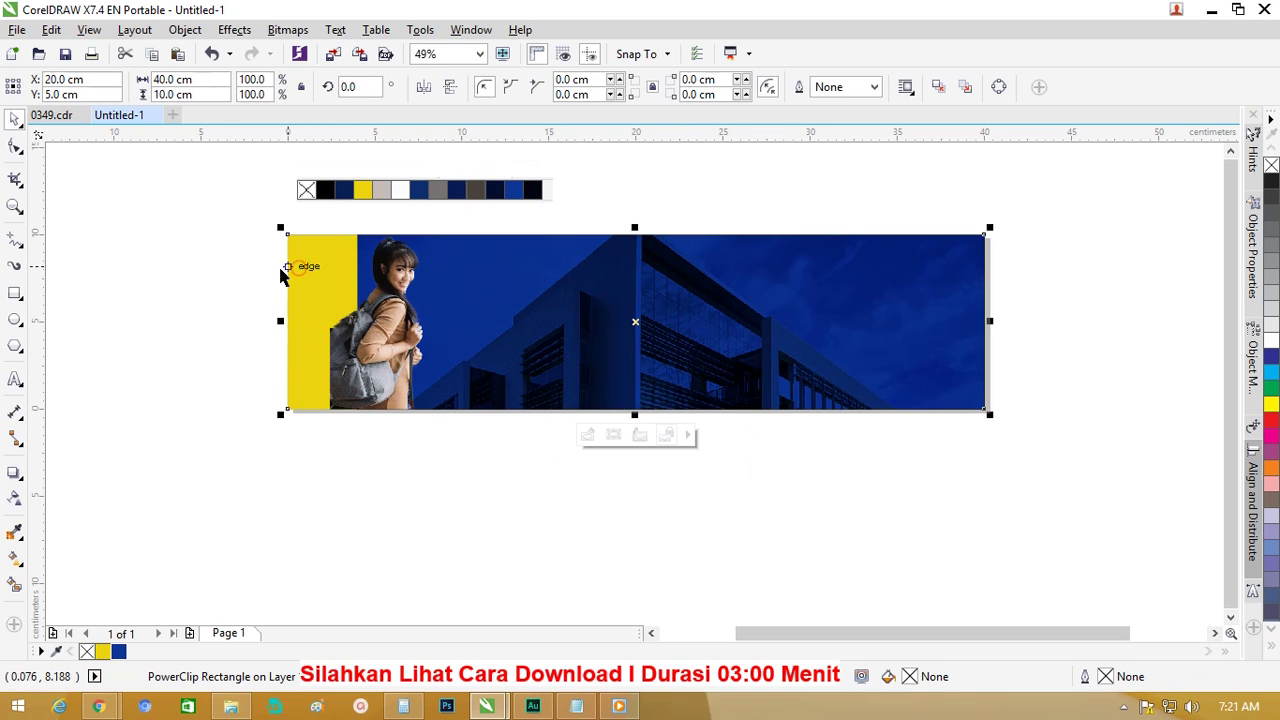
click(14, 557)
drag(272, 356, 337, 360)
click(271, 355)
click(101, 652)
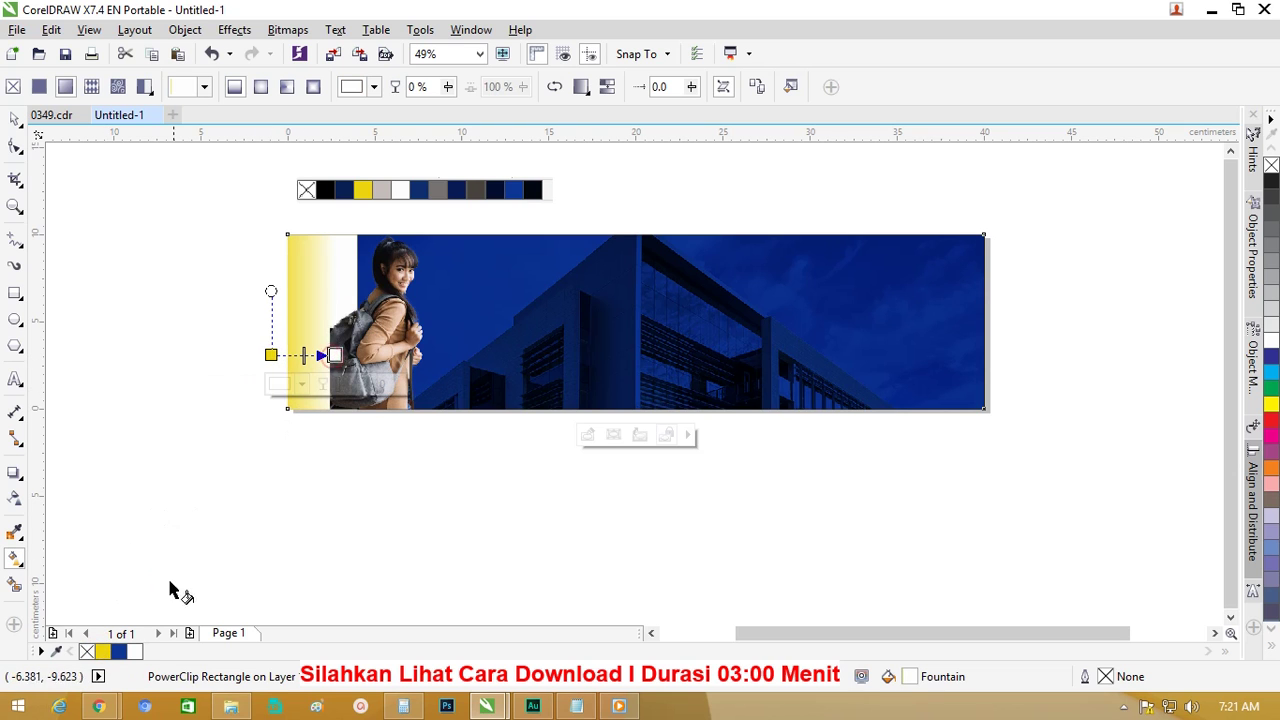
drag(104, 652, 334, 355)
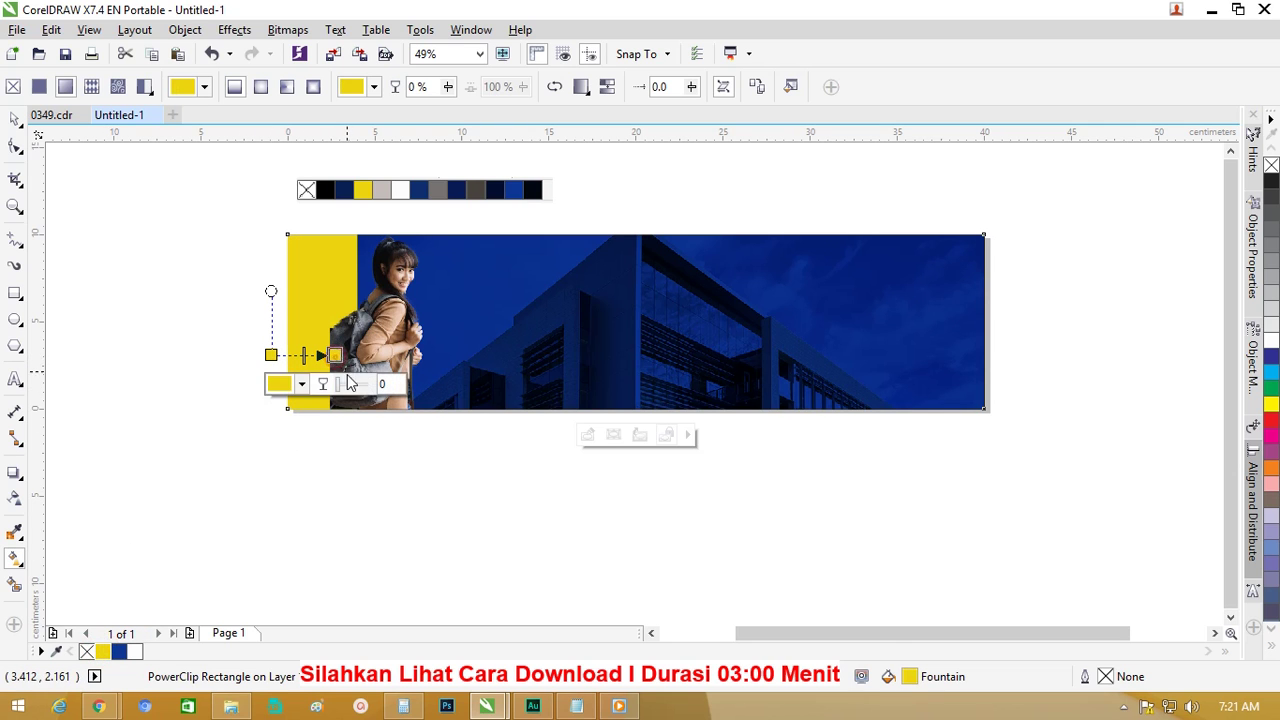
- Deepen the gradient node's yellow shade and shift the gradient start point right
click(301, 383)
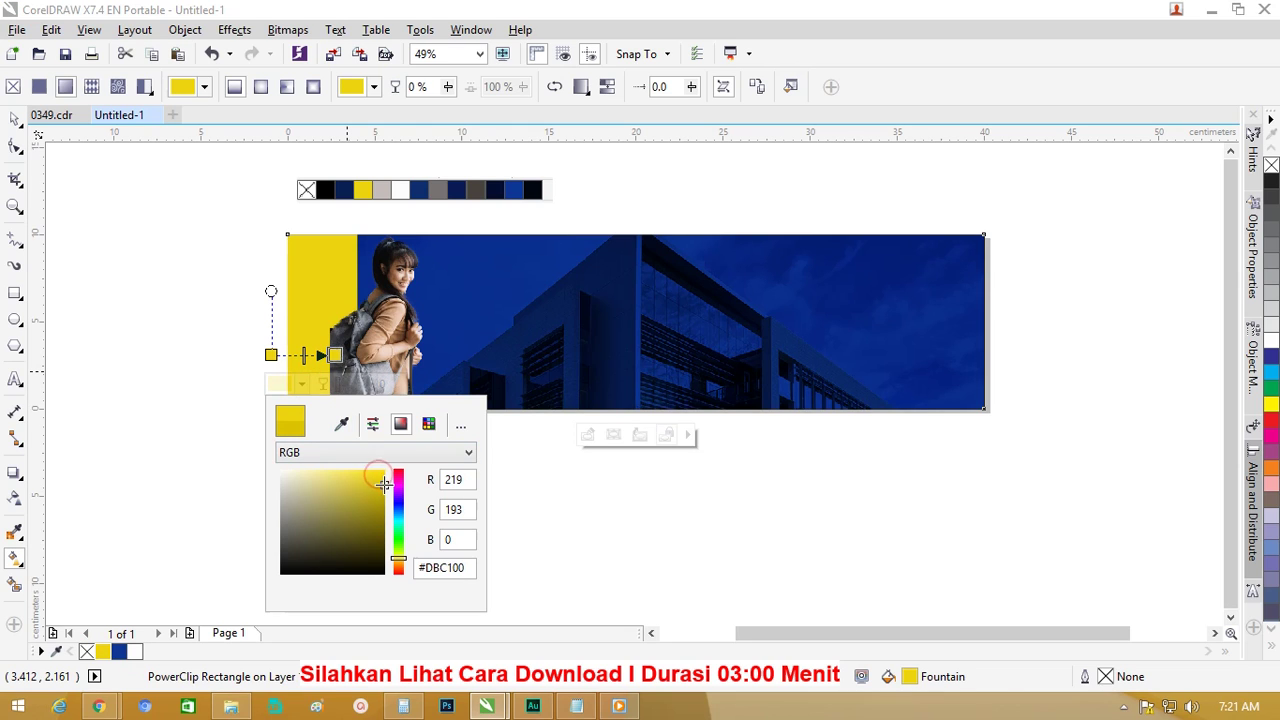
drag(384, 484, 384, 489)
click(399, 562)
drag(399, 563, 399, 561)
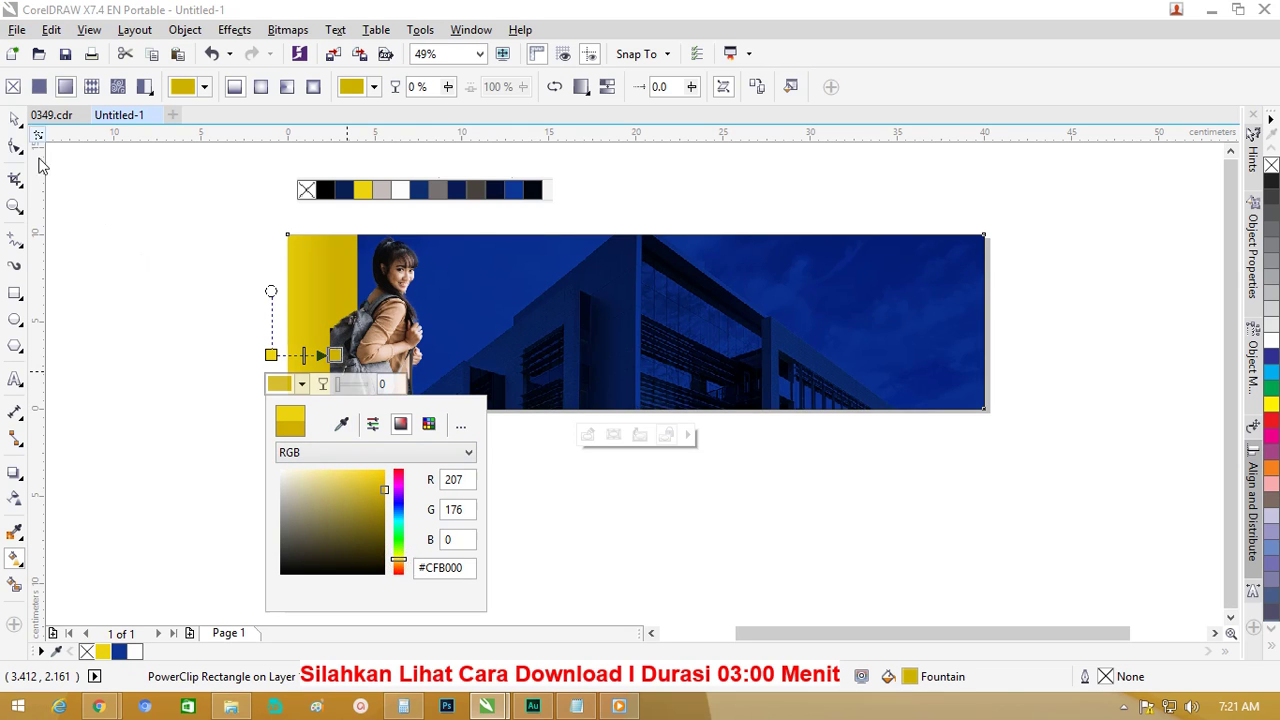
click(287, 354)
mouse_move(281, 354)
mouse_down()
mouse_move(356, 358)
mouse_move(303, 359)
mouse_up()
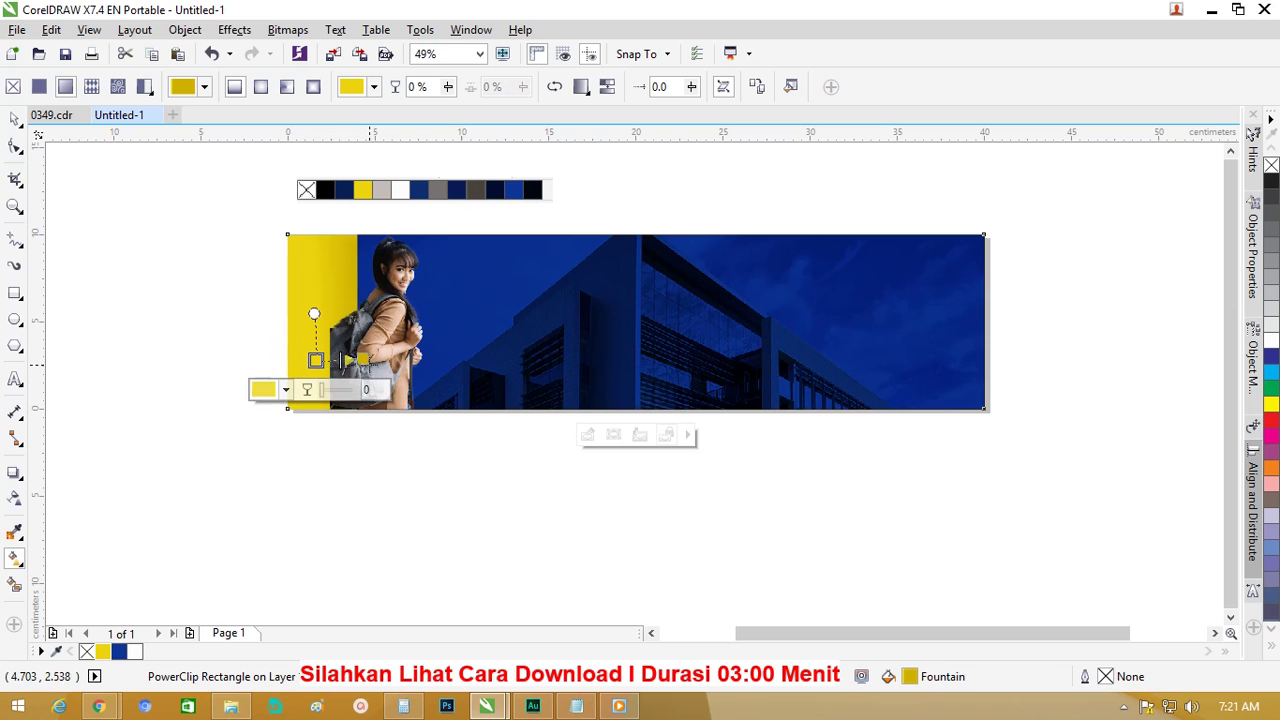
click(358, 360)
click(16, 118)
click(124, 215)
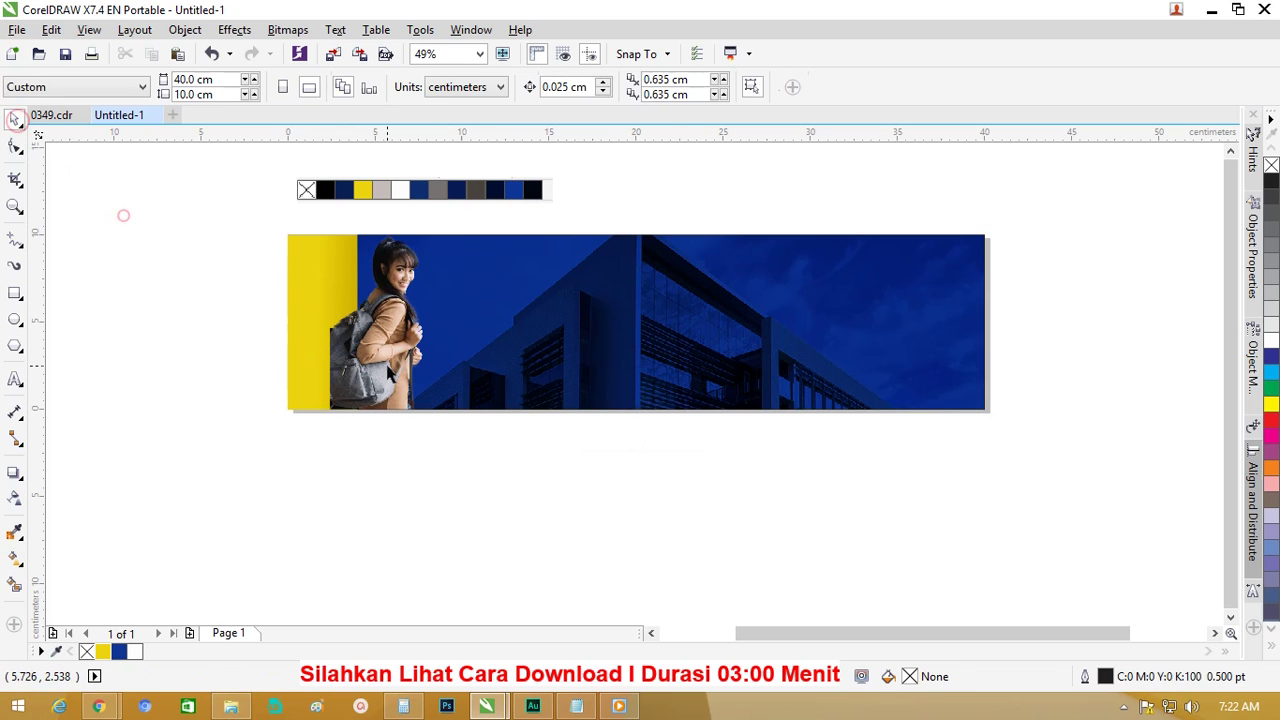
click(388, 352)
shift+click(295, 241)
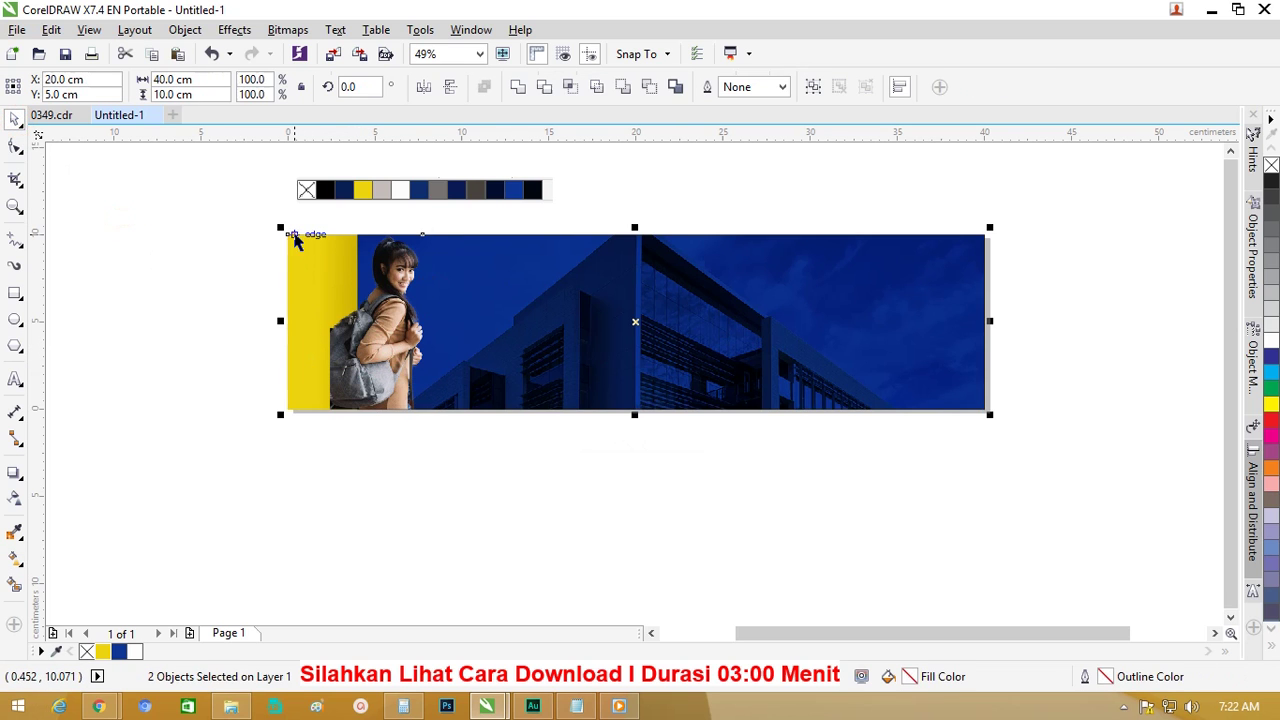
click(206, 235)
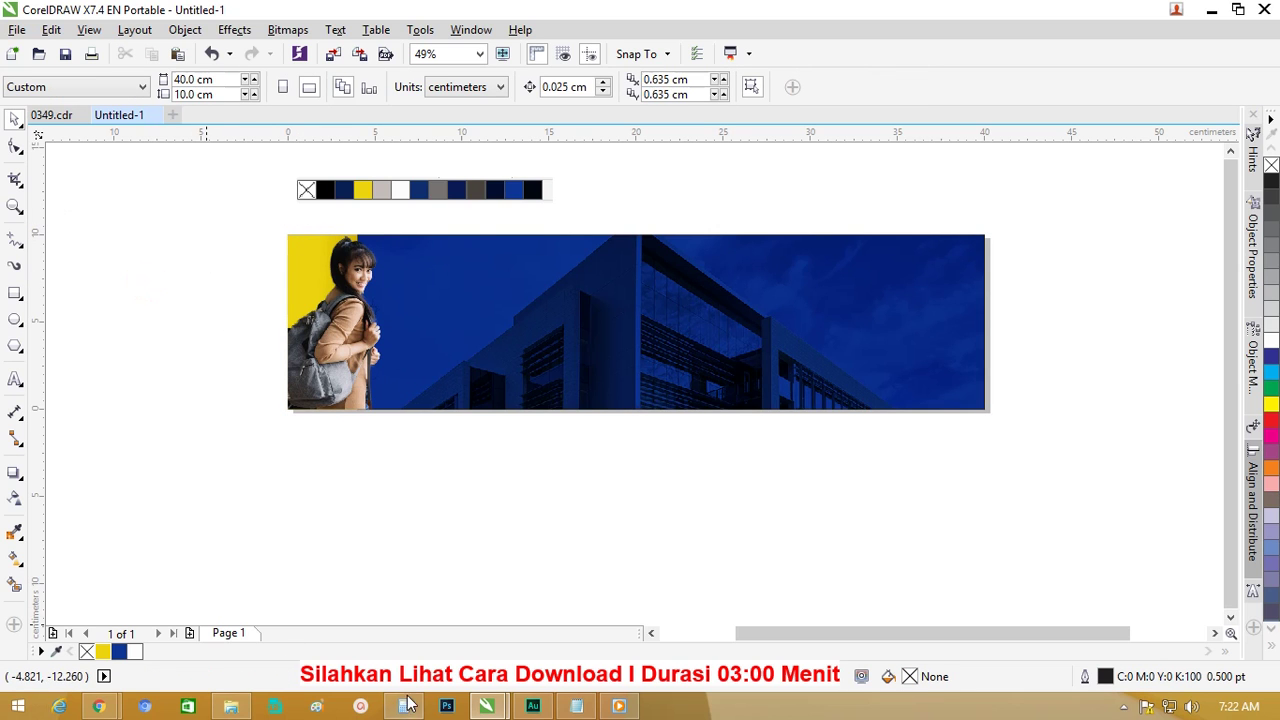
- Copy all the prepared banner text from Notepad and set a text insertion point below the banner
click(578, 707)
key(ctrl+a)
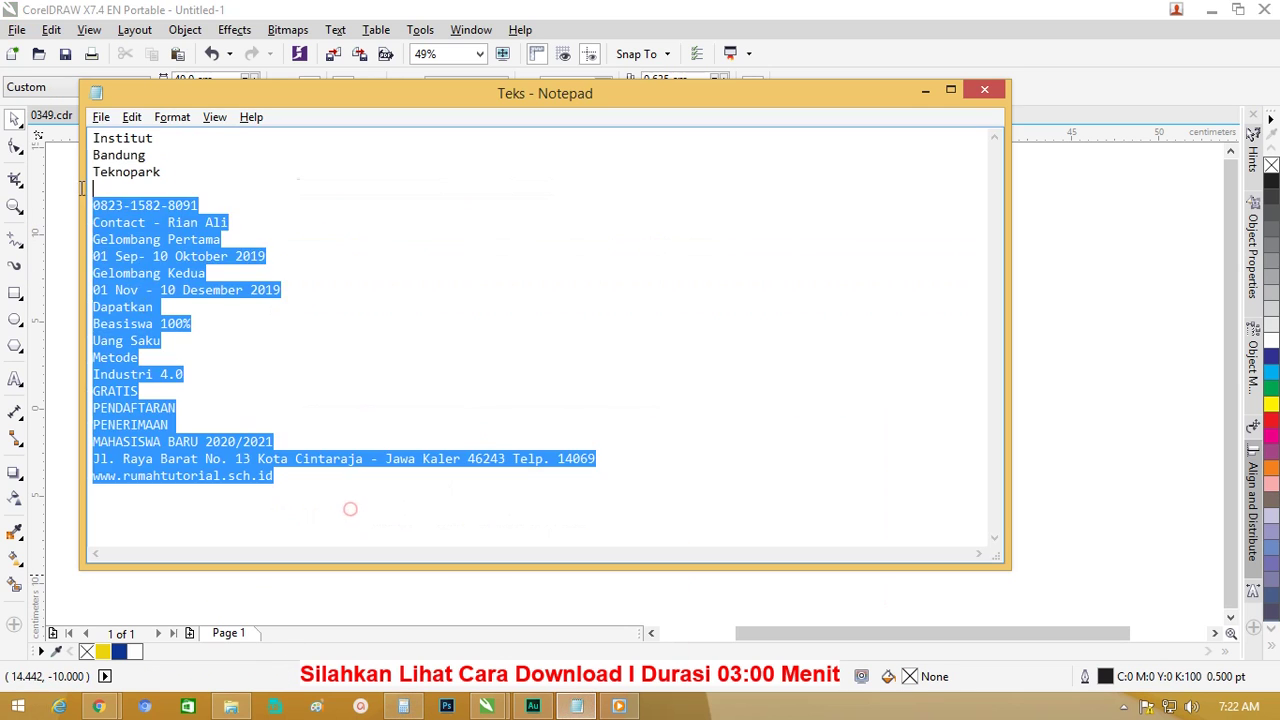
right_click(128, 166)
click(170, 224)
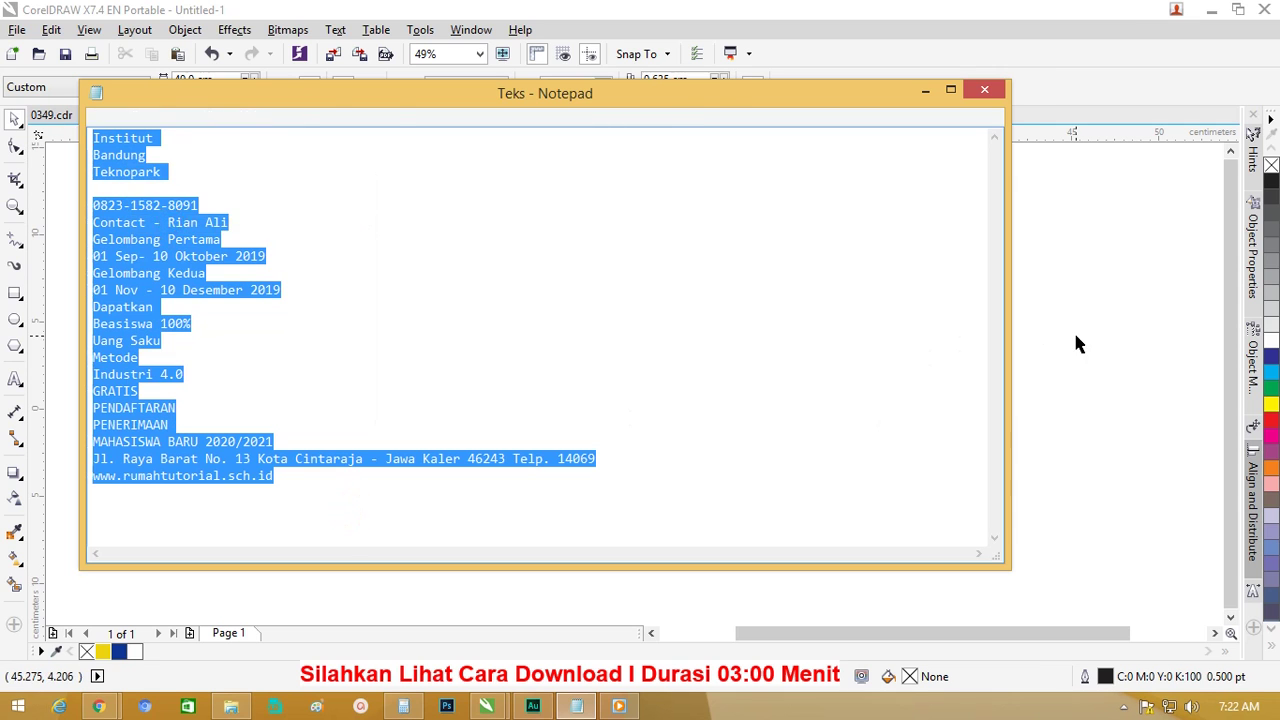
click(1073, 330)
click(15, 378)
click(193, 455)
- Paste the banner text beside the banner and break it apart into separate lines
key(ctrl+v)
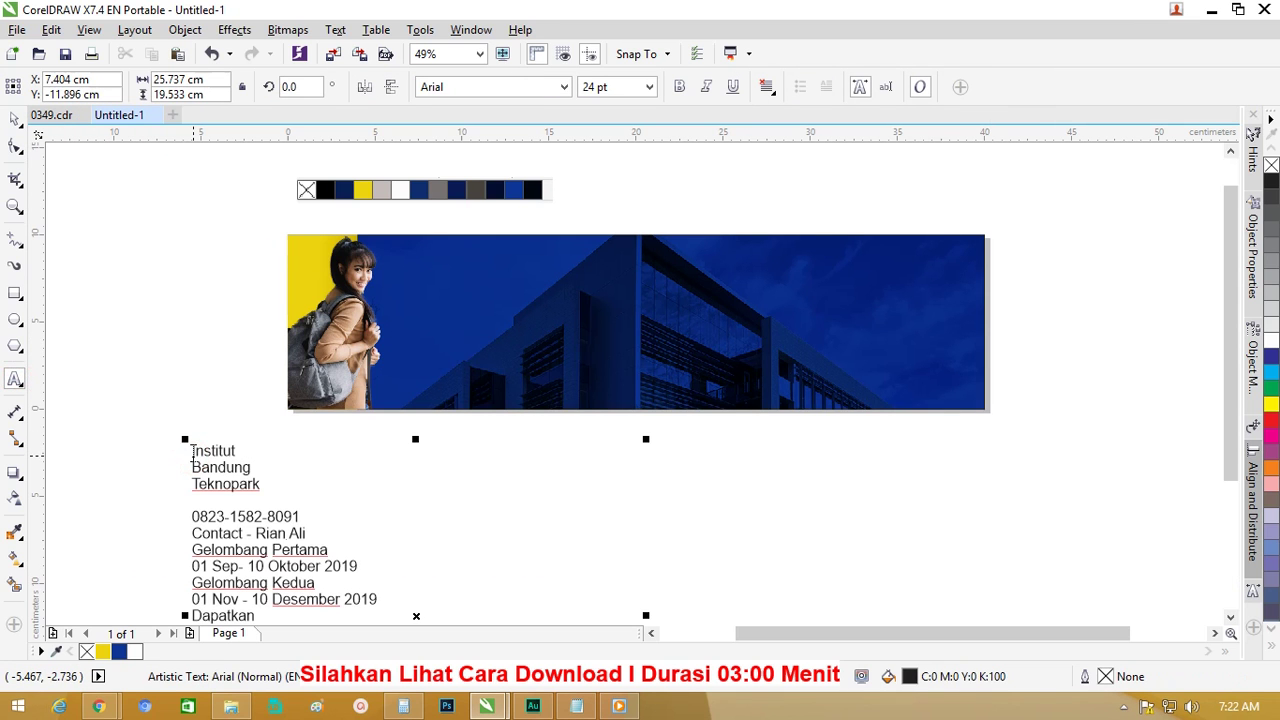
click(15, 118)
drag(237, 471, 167, 222)
scroll(564, 489, down, 3)
drag(443, 497, 840, 466)
click(185, 29)
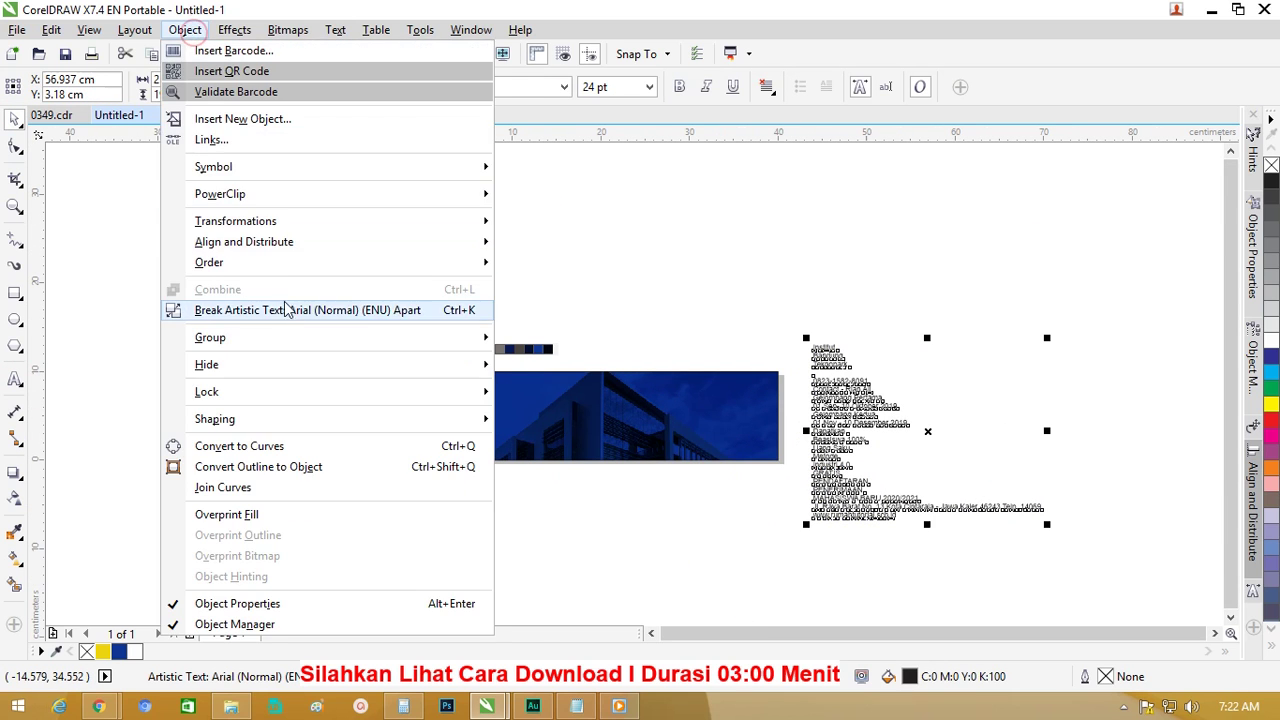
click(286, 317)
- Move the four heading, address and website lines onto the banner and colour them 10% grey
key(z)
scroll(752, 491, up, 2)
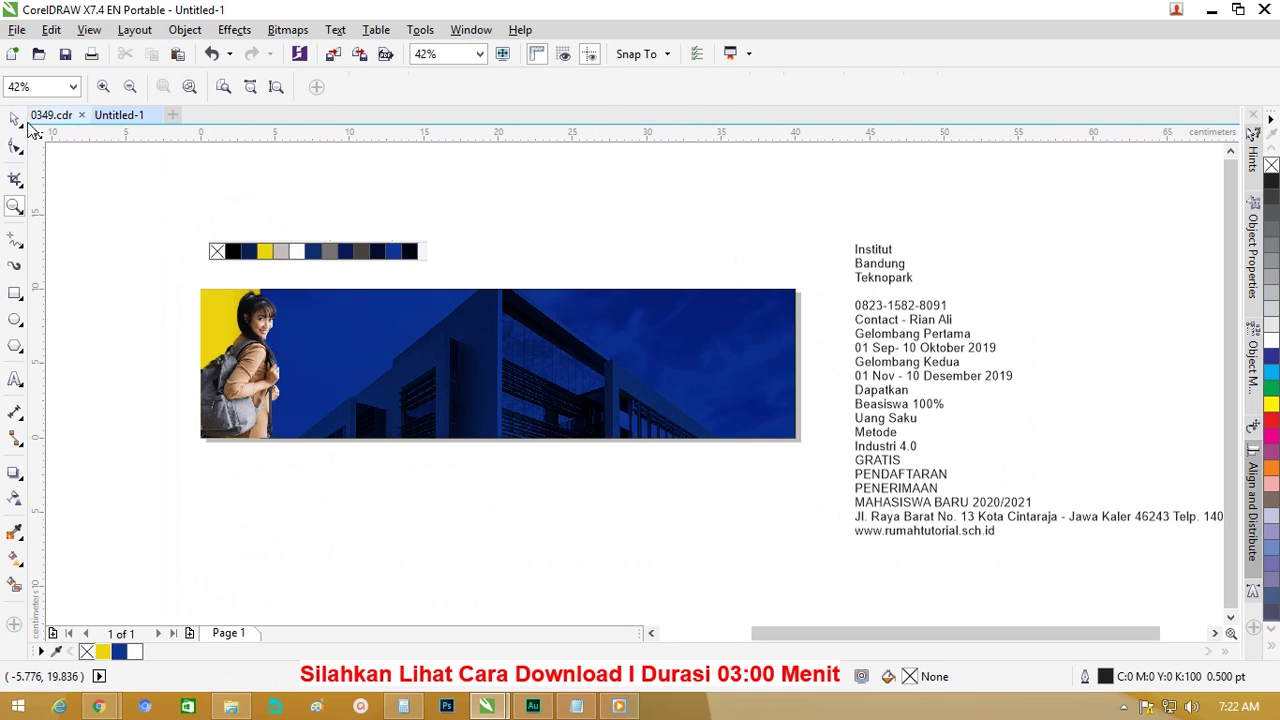
key(space)
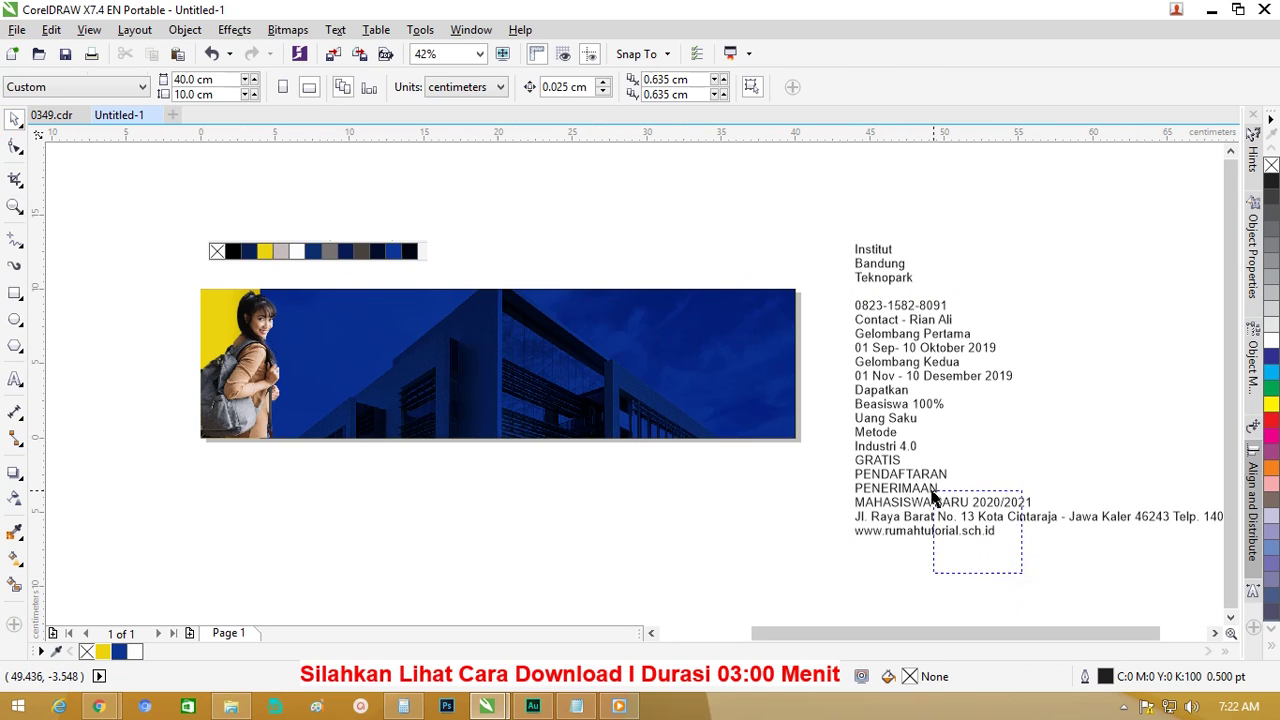
drag(905, 490, 905, 492)
drag(905, 500, 342, 343)
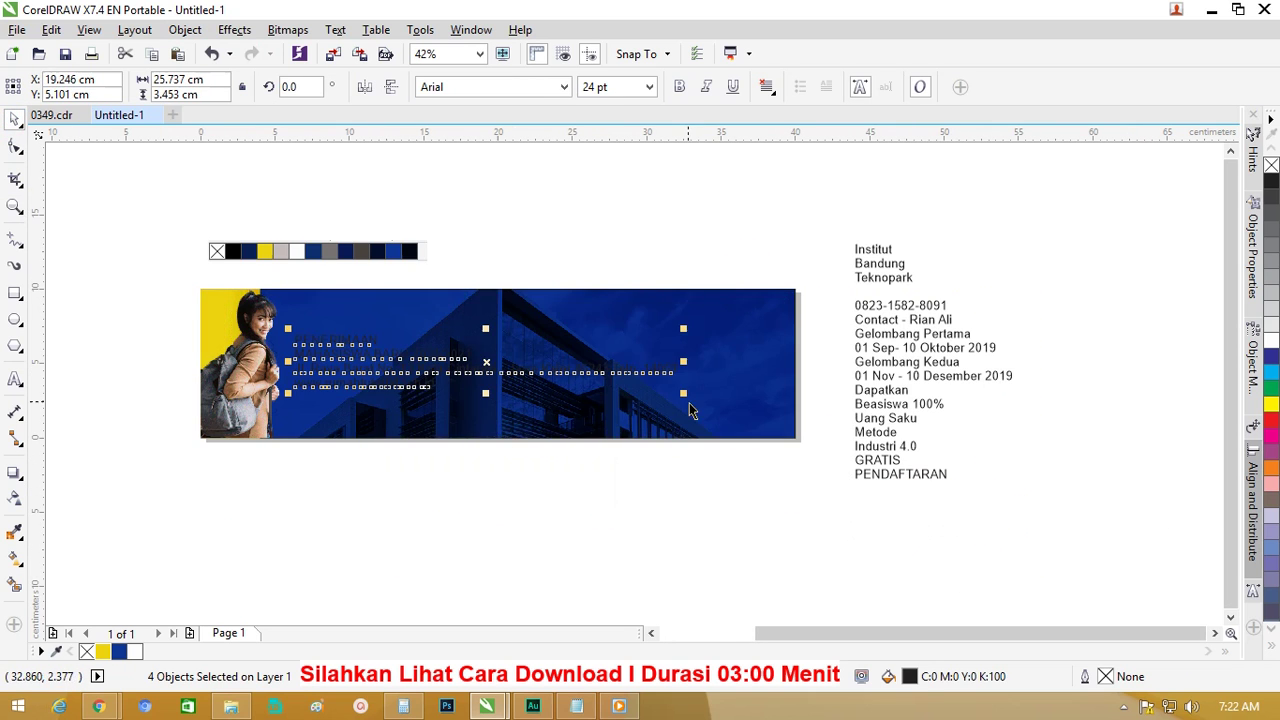
click(1271, 335)
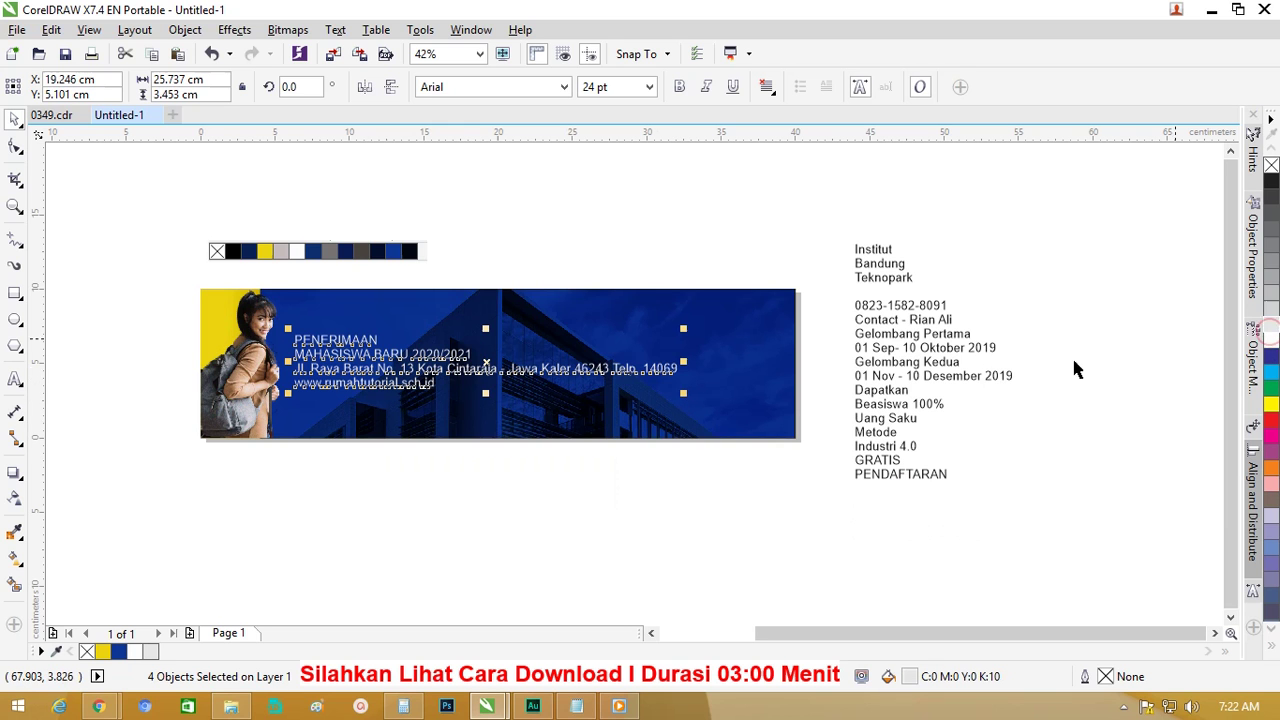
- Set the four banner text lines in bold Futura Md BT
key(z)
drag(140, 263, 875, 496)
click(15, 119)
click(368, 314)
drag(1131, 531, 280, 252)
text(futr)
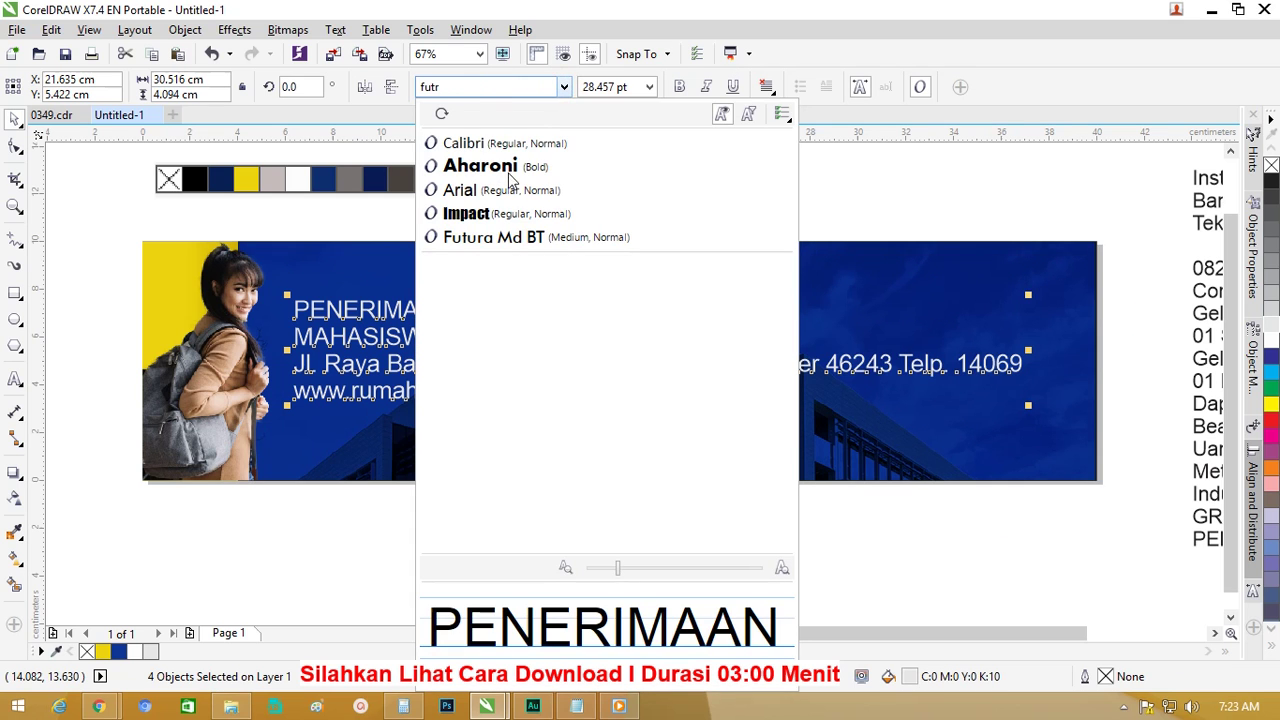
click(533, 240)
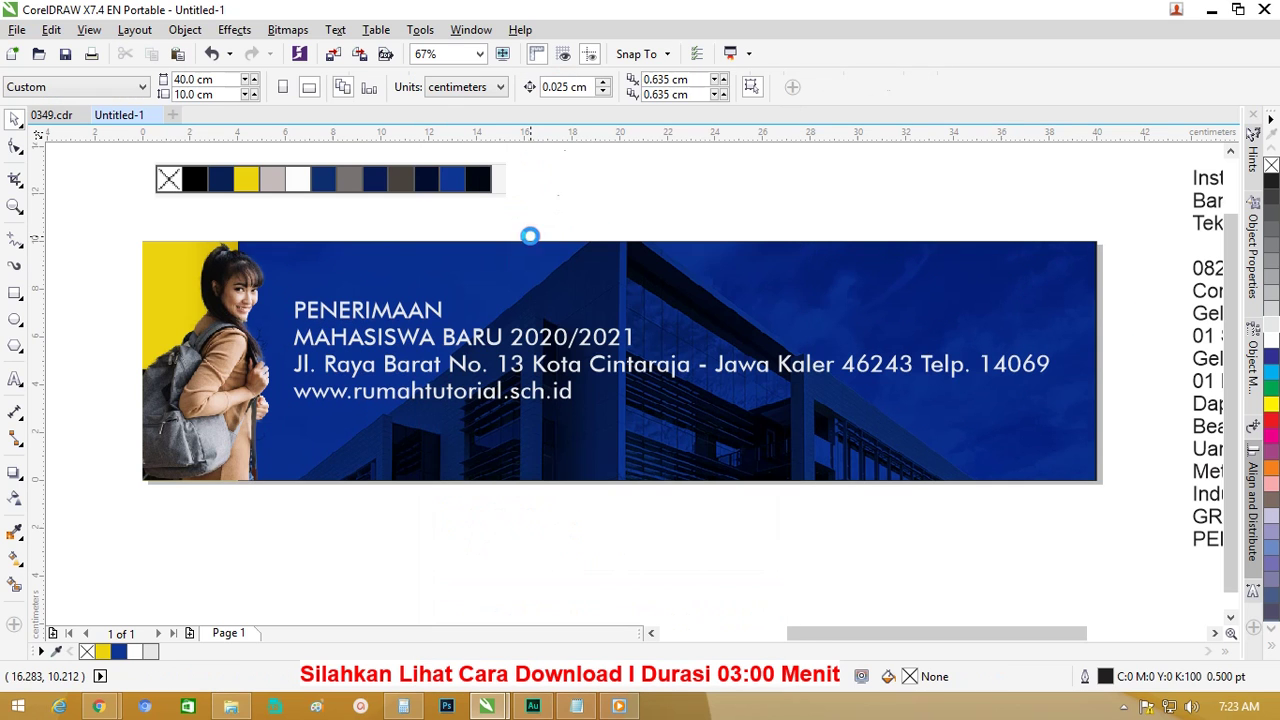
drag(1121, 550, 277, 265)
click(679, 87)
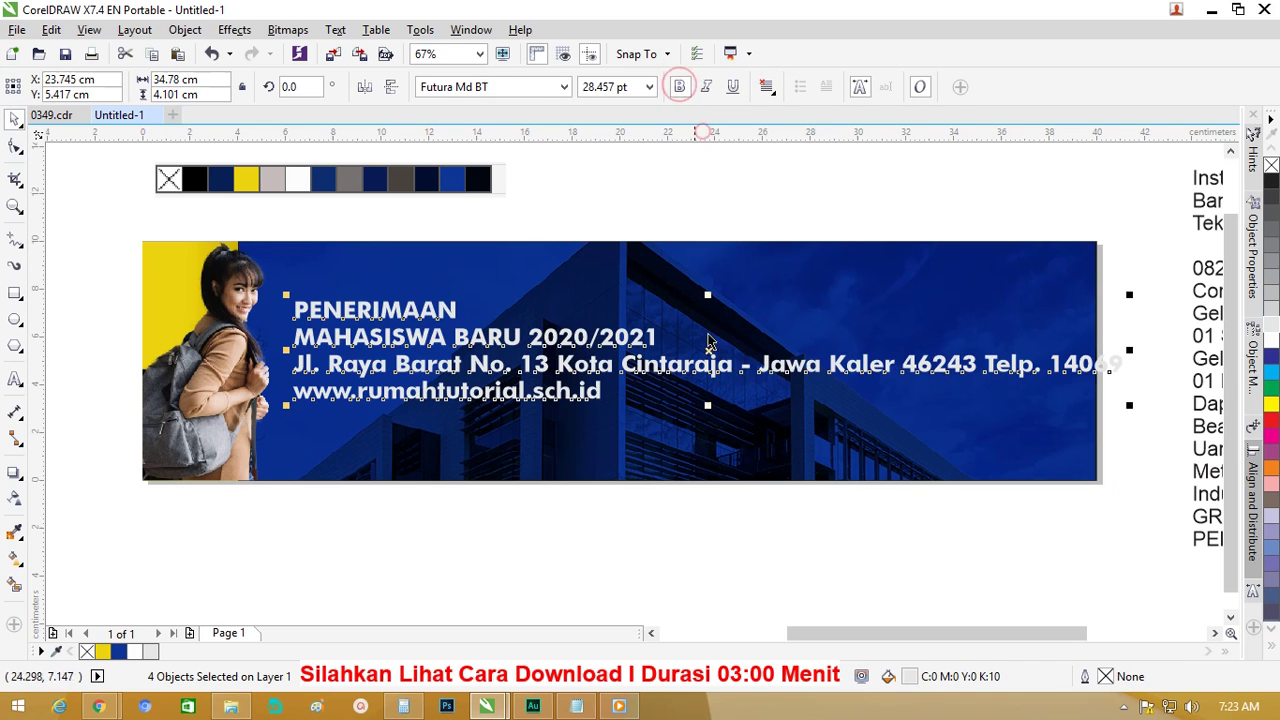
- Shrink the address line to about 13 pt and the website line slightly
click(715, 189)
click(1108, 352)
drag(1130, 347, 503, 330)
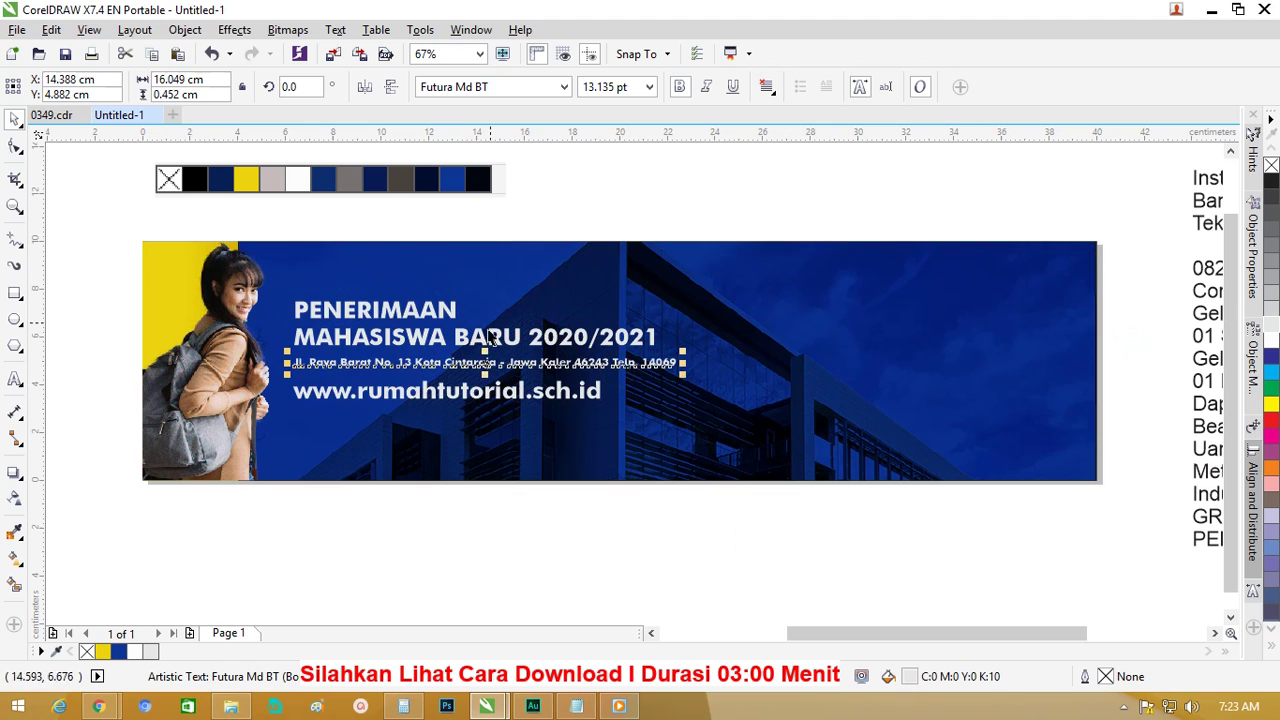
click(490, 395)
drag(605, 404, 465, 400)
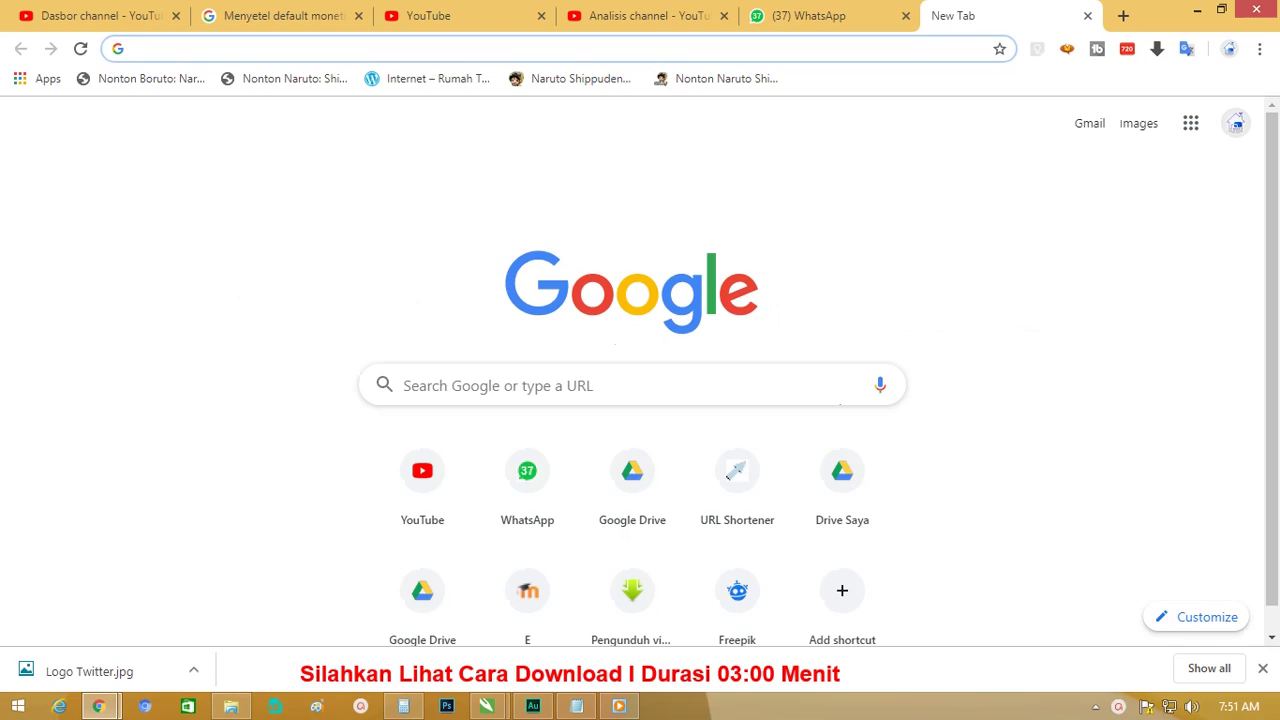
- Load gg.gg/rt349 in Chrome to reach the 0349 Banner Siswa Baru.rar download page
text(gg.gg)
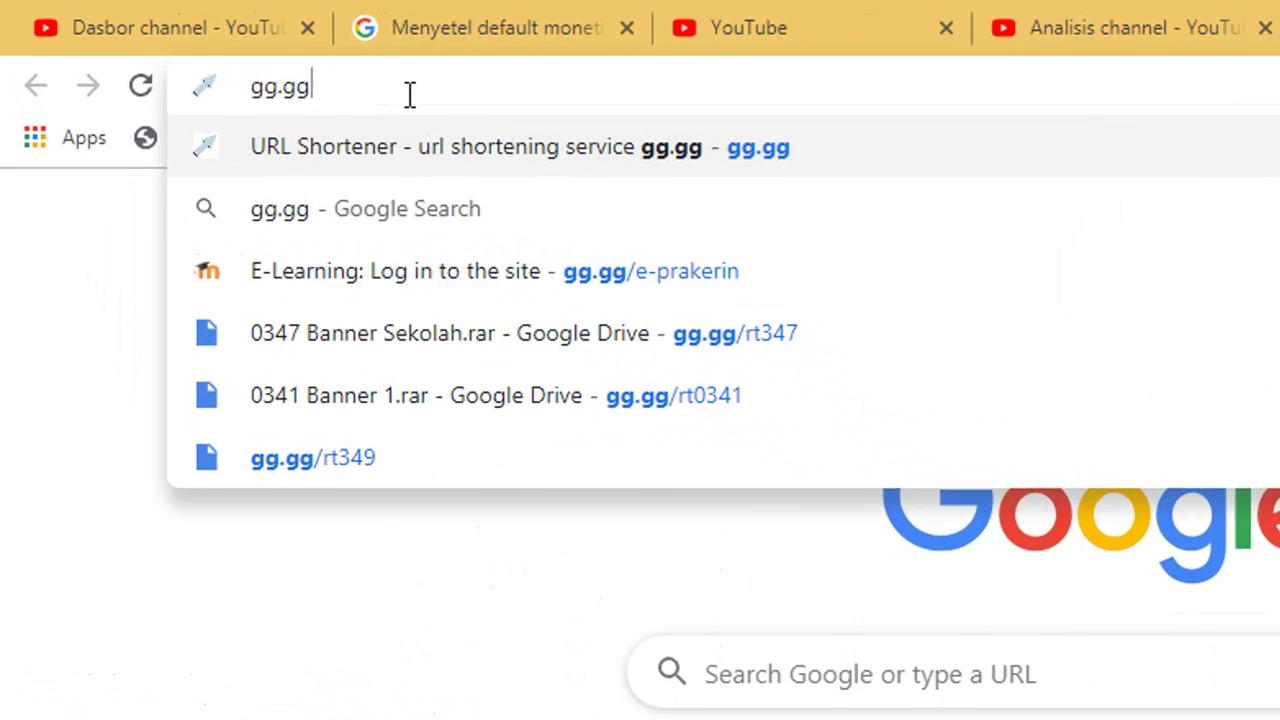
text(/rt)
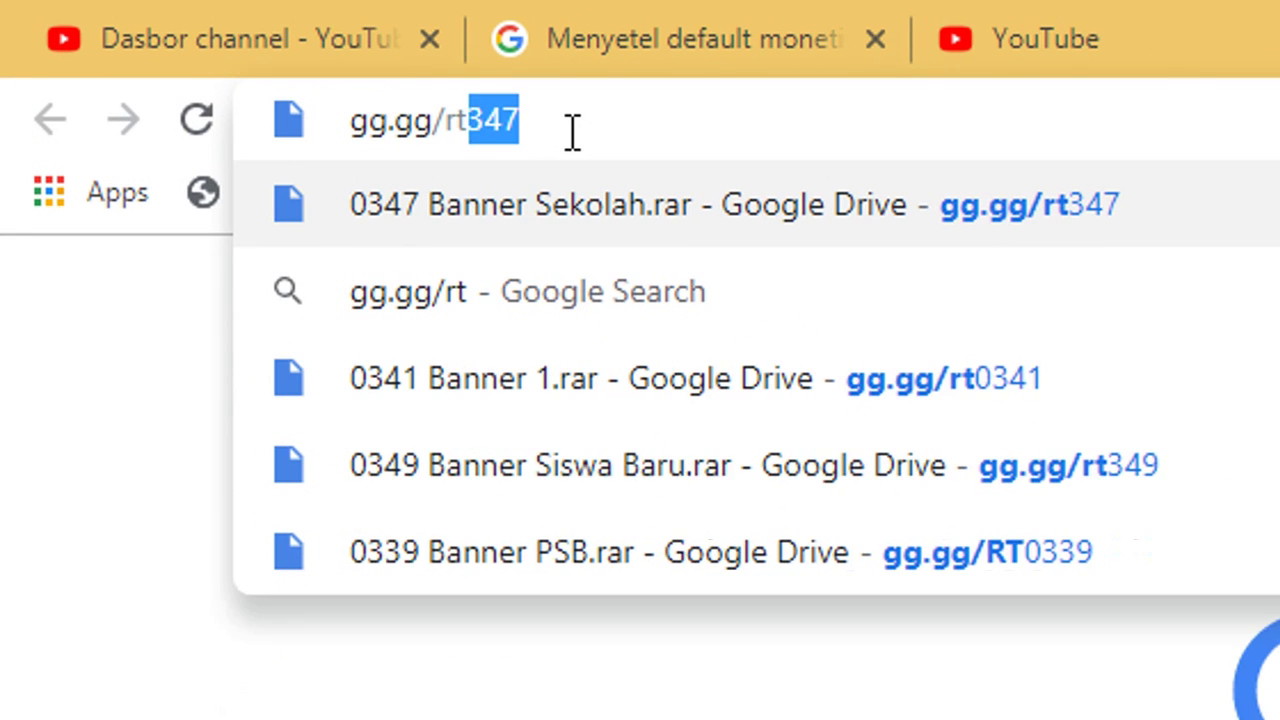
text(349)
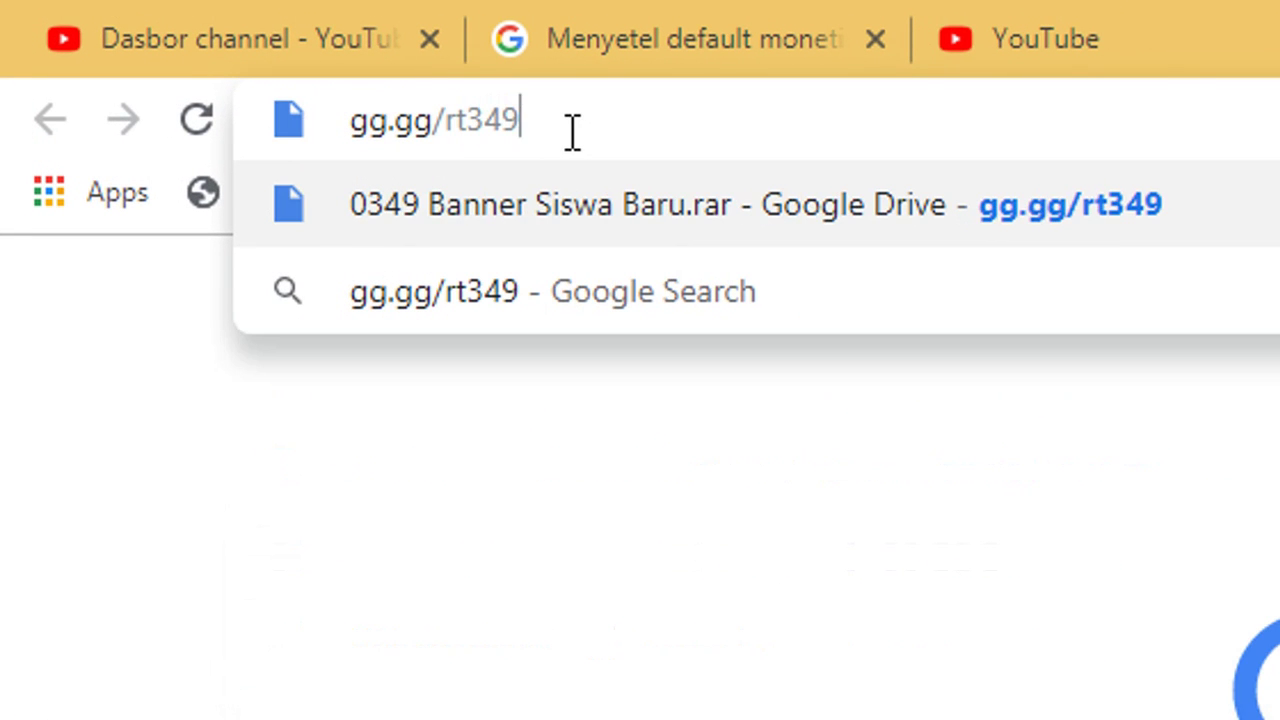
drag(549, 112, 329, 114)
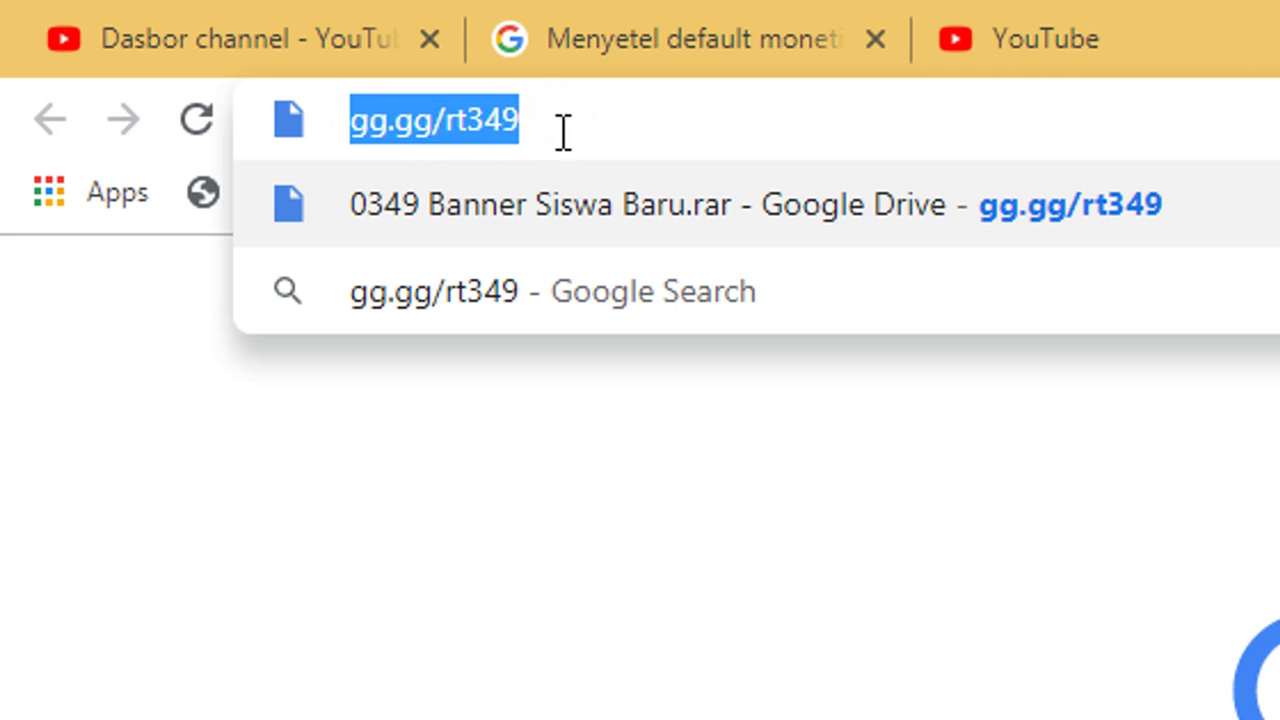
click(571, 123)
key(Return)
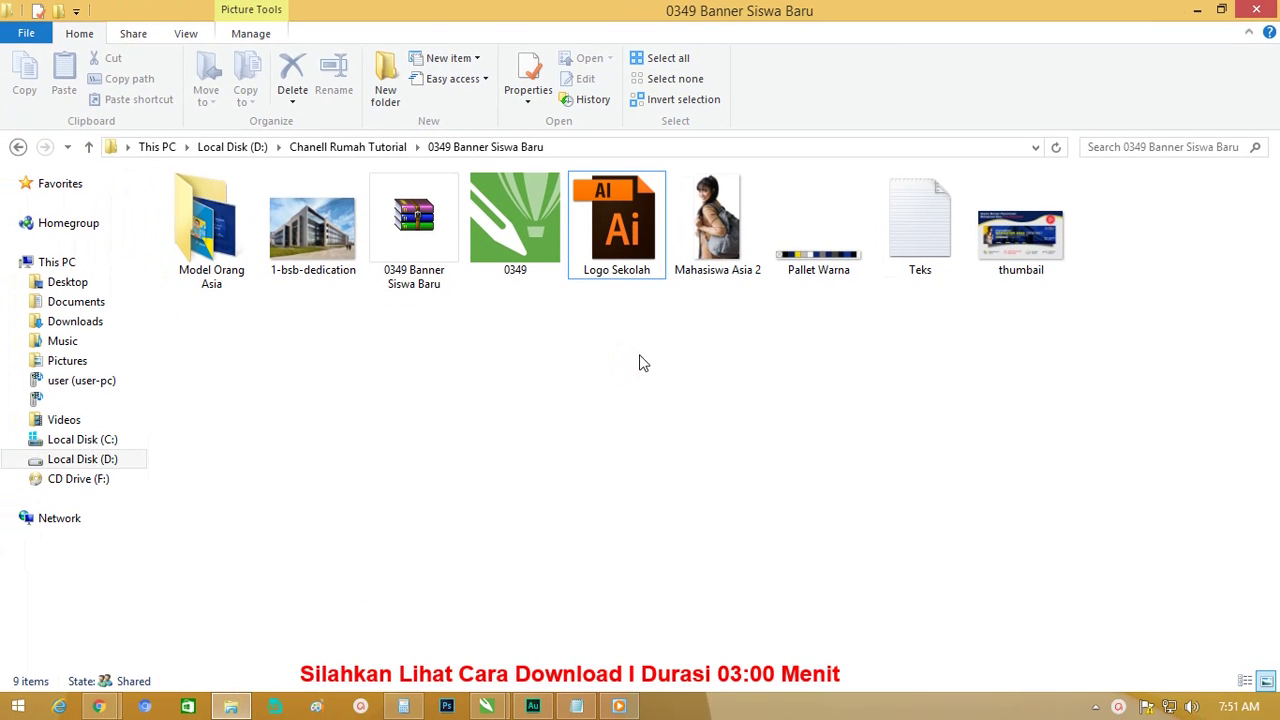
drag(1090, 302, 165, 175)
click(466, 409)
click(322, 240)
click(531, 220)
click(540, 372)
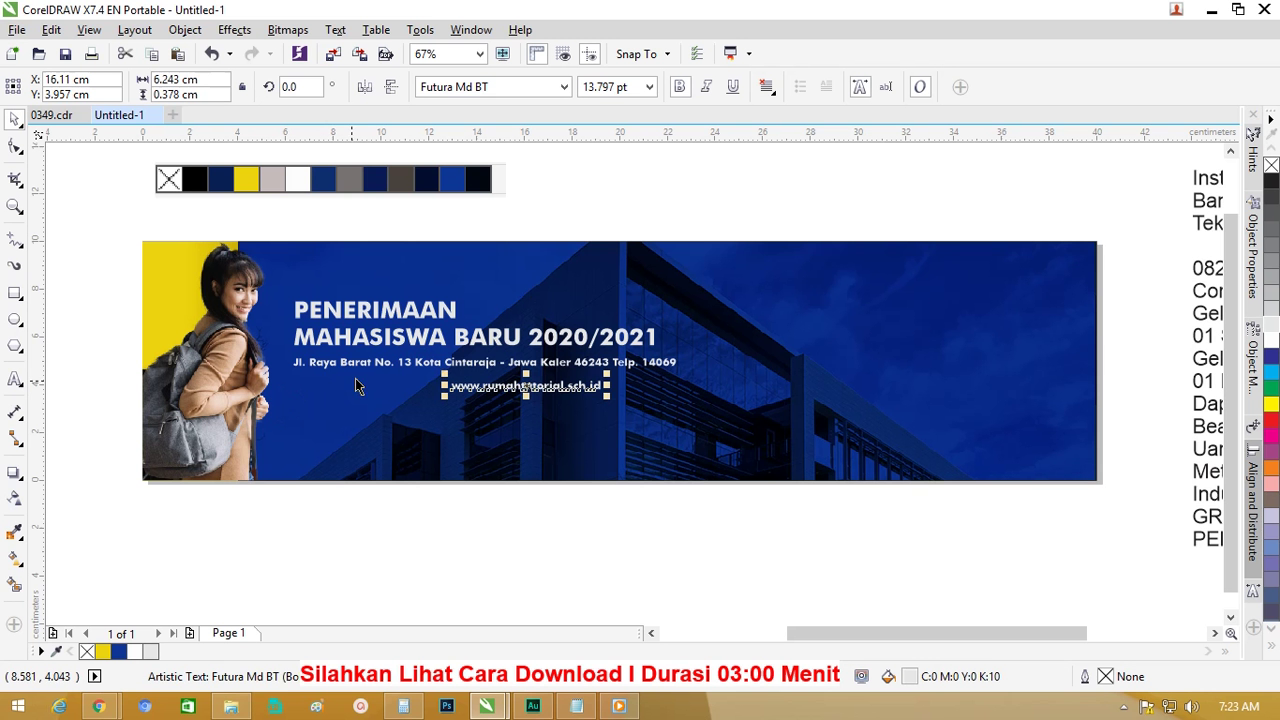
- Set the banner's address line in bold Calibri
shift+click(357, 363)
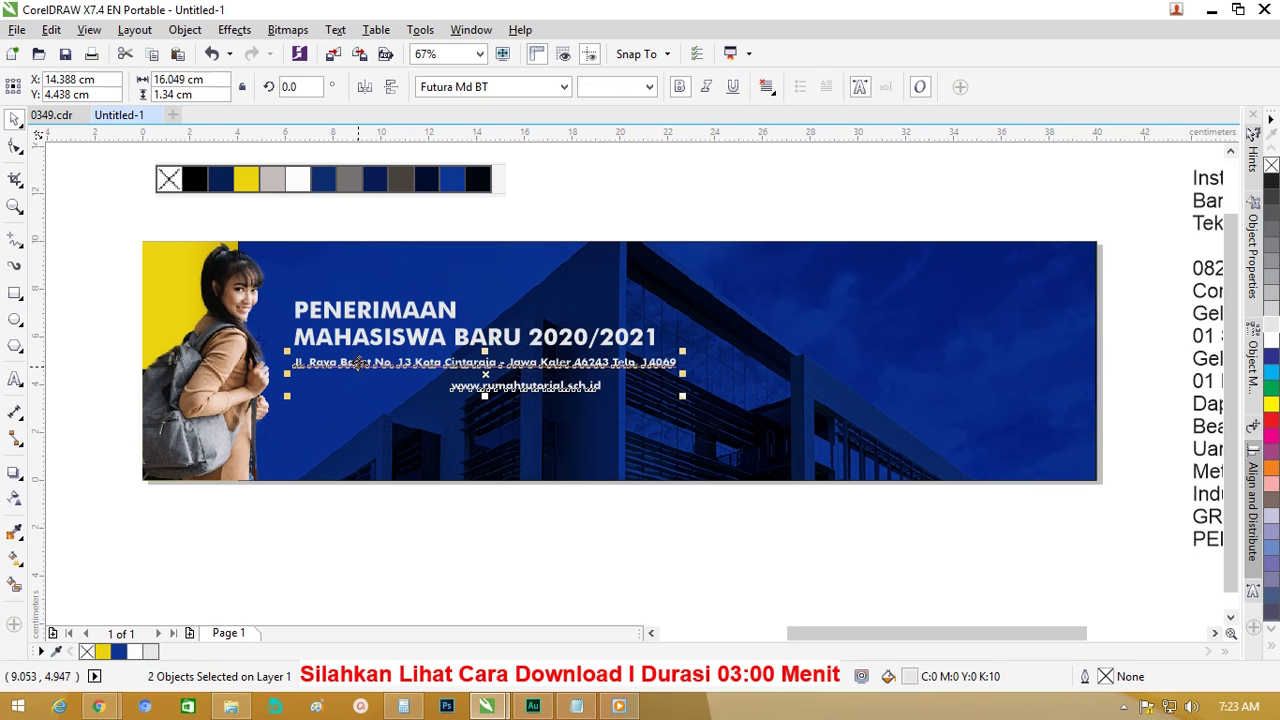
click(500, 87)
click(564, 87)
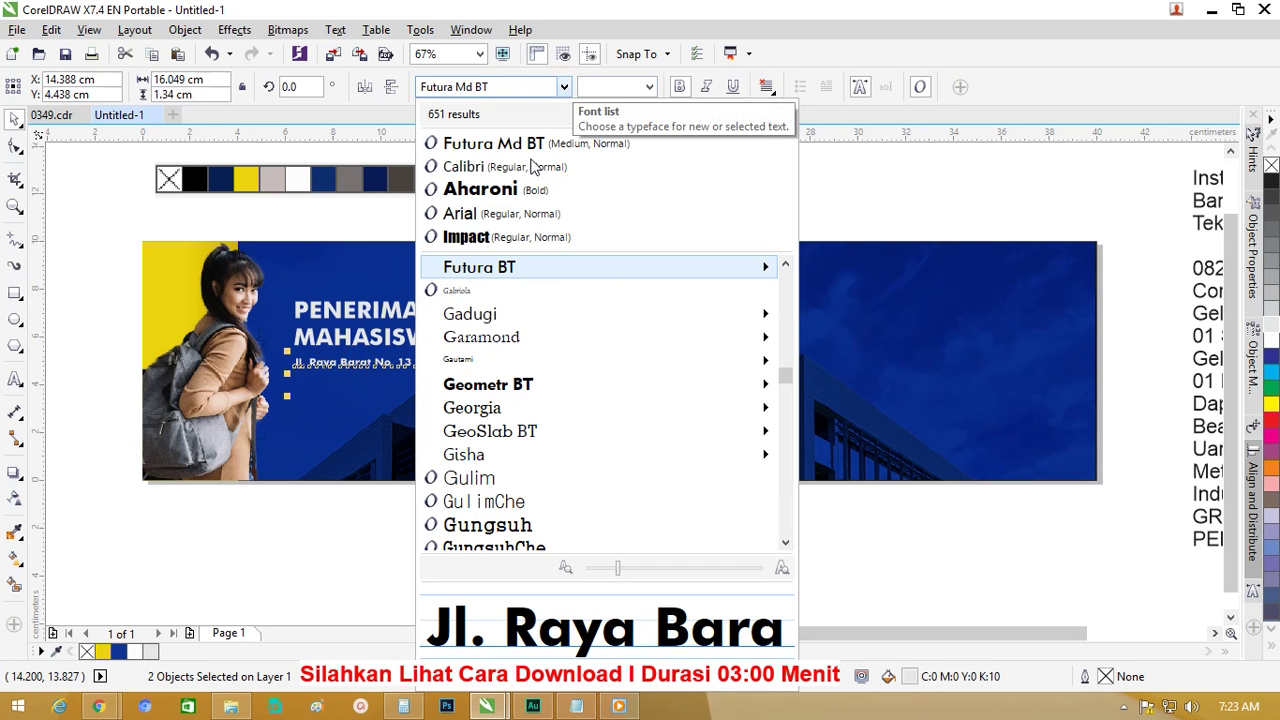
click(510, 167)
click(679, 87)
click(560, 179)
- Enlarge the PENERIMAAN, MAHASISWA BARU and address lines together
click(320, 300)
shift+click(334, 346)
shift+click(470, 364)
shift+click(478, 390)
click(660, 404)
click(596, 364)
shift+click(594, 340)
shift+click(432, 312)
drag(660, 369, 897, 414)
click(527, 529)
- Scale the address and MAHASISWA BARU lines back down slightly
drag(620, 494, 520, 420)
click(617, 400)
shift+click(572, 345)
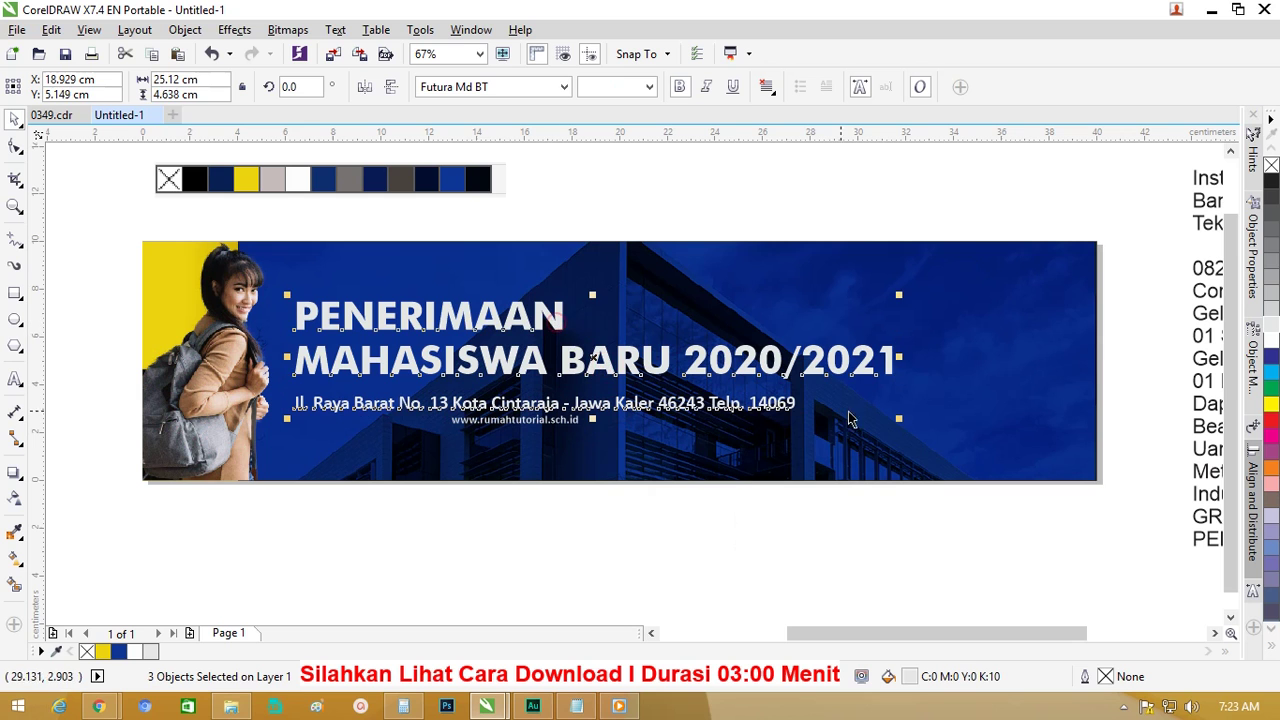
drag(898, 421, 845, 400)
click(737, 409)
click(722, 390)
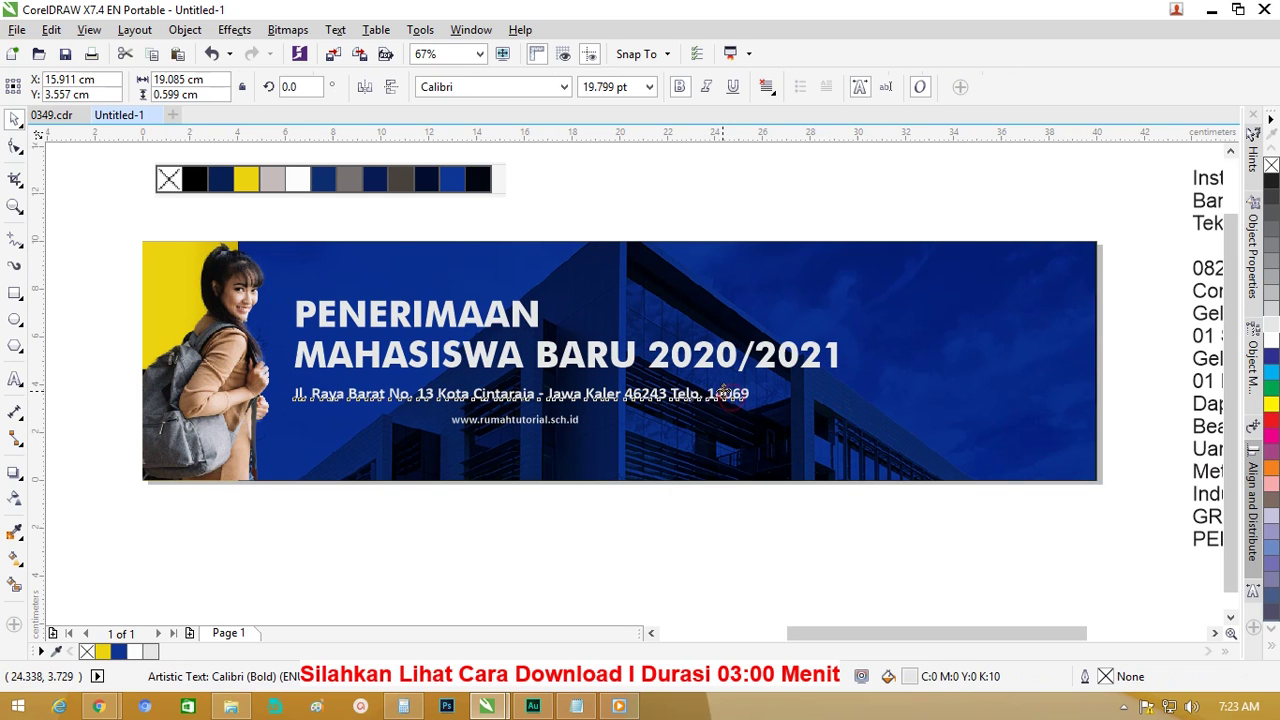
- Colour the words MAHASISWA BARU yellow, leaving 2020/2021 in its original colour
double_click(660, 355)
drag(648, 355, 882, 353)
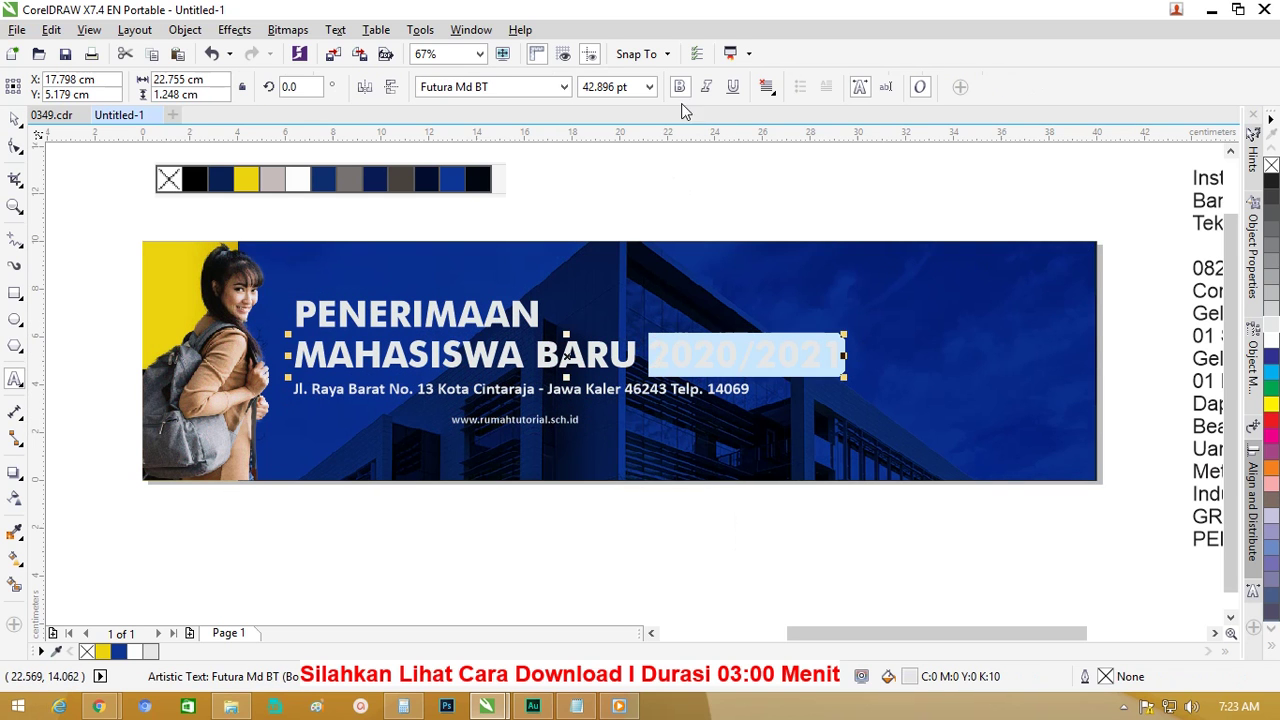
click(13, 120)
click(318, 355)
drag(318, 355, 418, 355)
key(ctrl+z)
double_click(618, 355)
drag(648, 355, 287, 352)
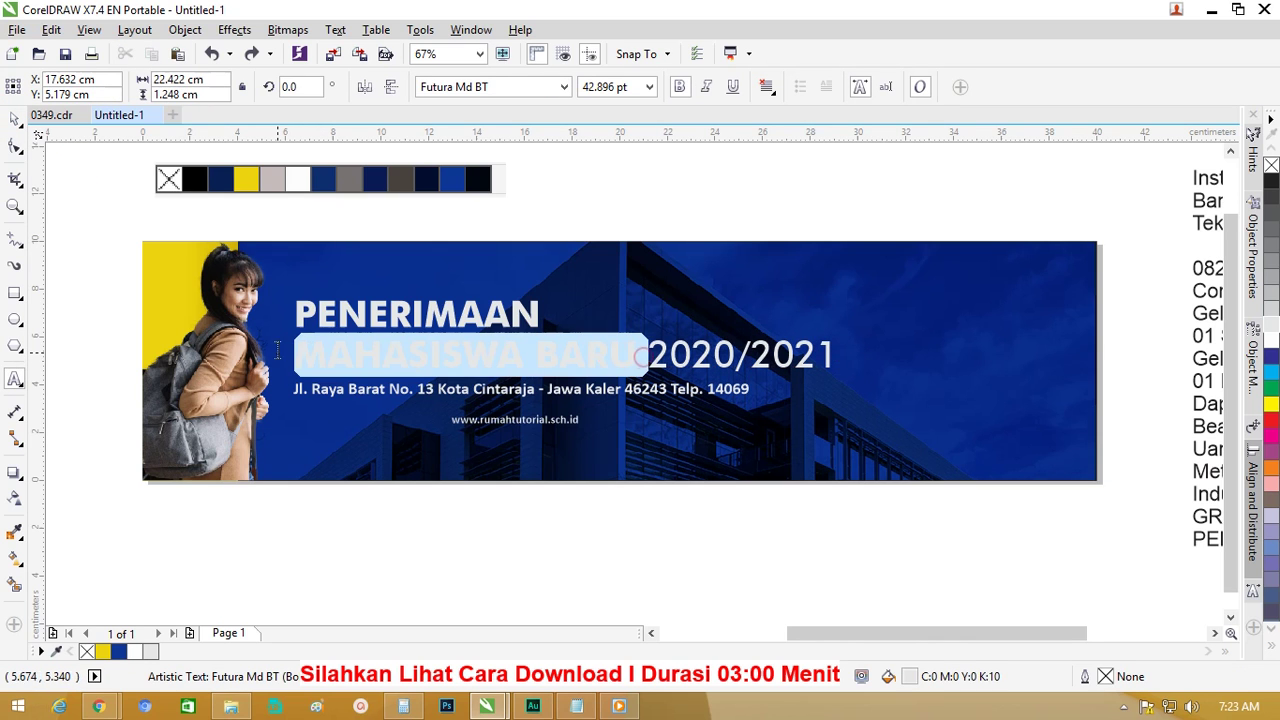
click(102, 651)
click(13, 118)
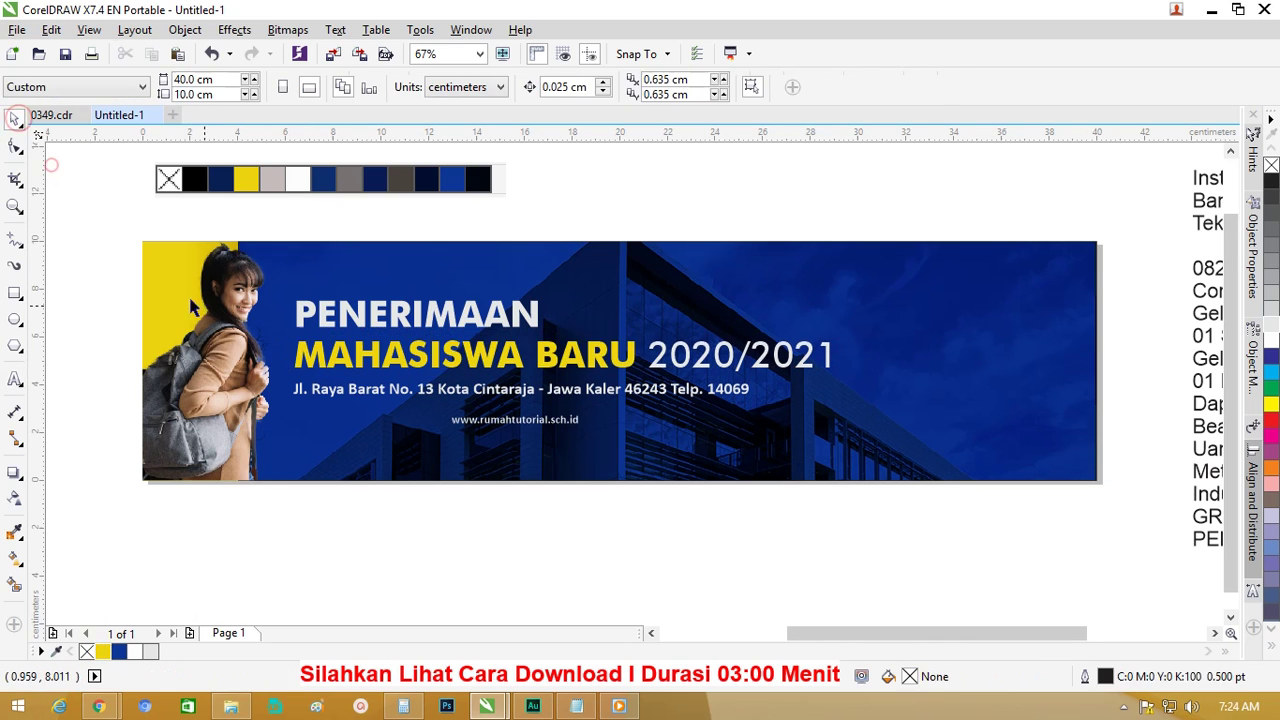
- Nudge the address line up slightly on the banner
click(390, 405)
click(390, 392)
drag(390, 392, 390, 387)
click(512, 422)
click(548, 515)
scroll(548, 515, down, 2)
click(756, 635)
- Move the GRATIS PENDAFTARAN text onto the banner
click(871, 424)
scroll(906, 466, up, 2)
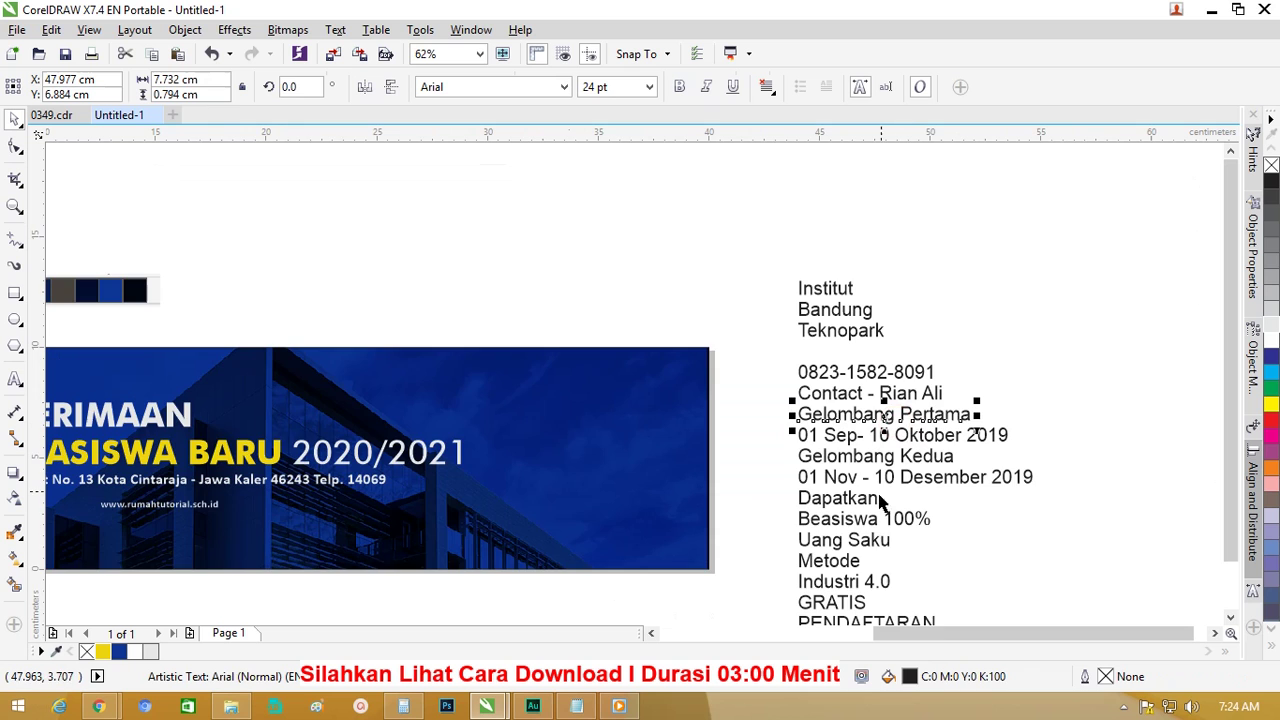
click(856, 621)
click(850, 602)
shift+click(860, 622)
drag(835, 605, 60, 498)
scroll(105, 498, down, 1)
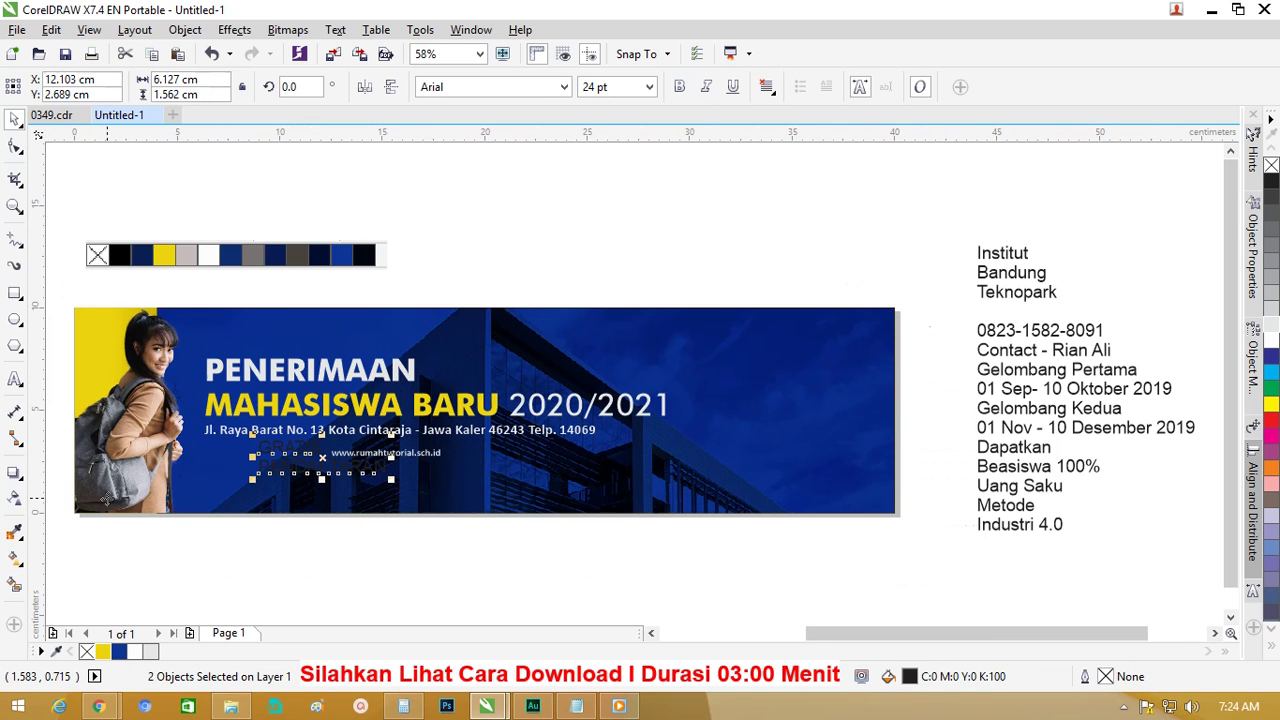
- Lock the banner background rectangle and reposition the GRATIS text
key(z)
drag(68, 237, 840, 531)
click(14, 119)
click(486, 578)
click(659, 366)
right_click(797, 397)
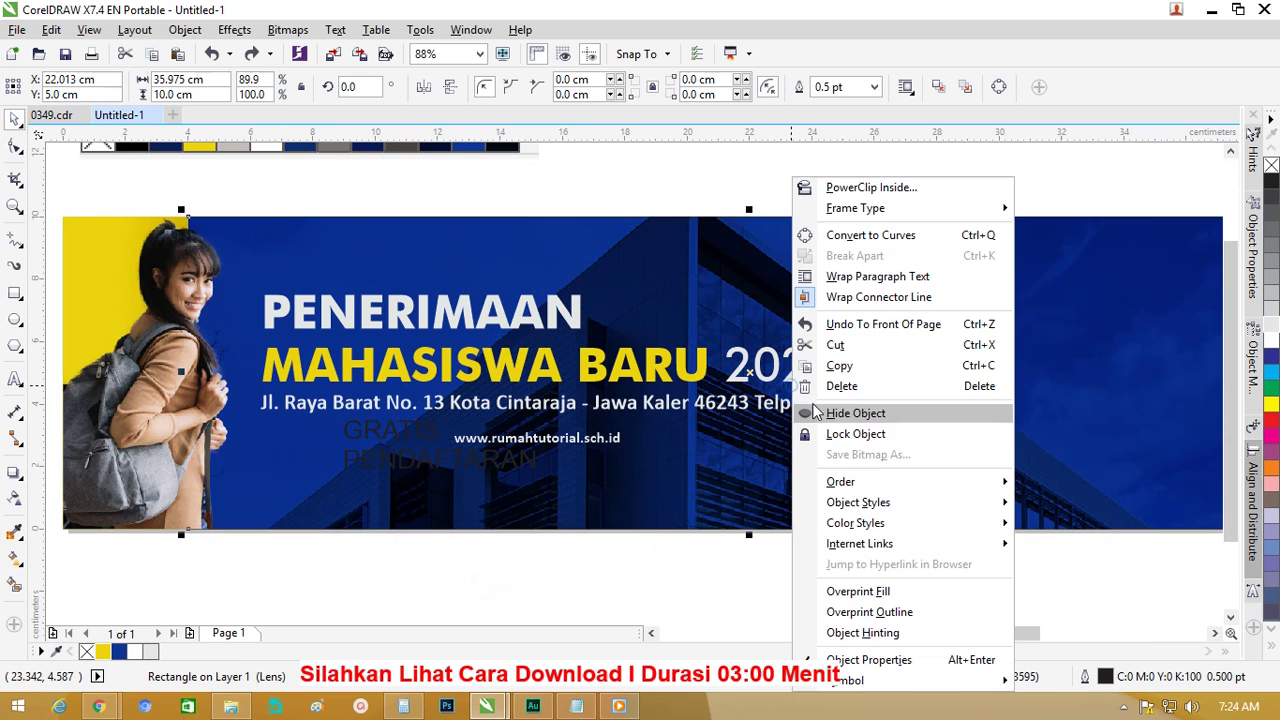
click(843, 434)
drag(440, 438, 413, 431)
- Move the four Gelombang wave-date texts just below the banner
scroll(413, 431, down, 2)
click(1052, 395)
click(1040, 370)
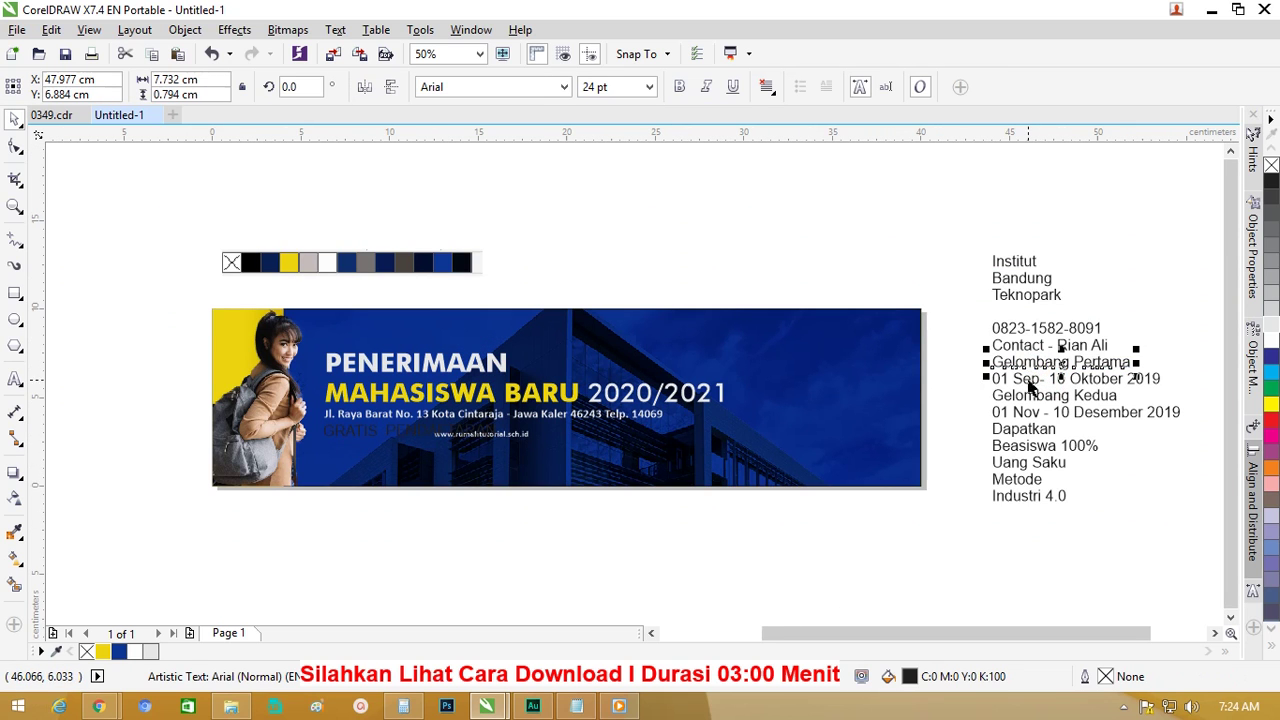
shift+click(1030, 380)
shift+click(1030, 412)
shift+click(1024, 395)
drag(1021, 393, 339, 551)
- Unlock the background rectangle and squash it into a band along the banner's bottom
click(650, 495)
right_click(628, 336)
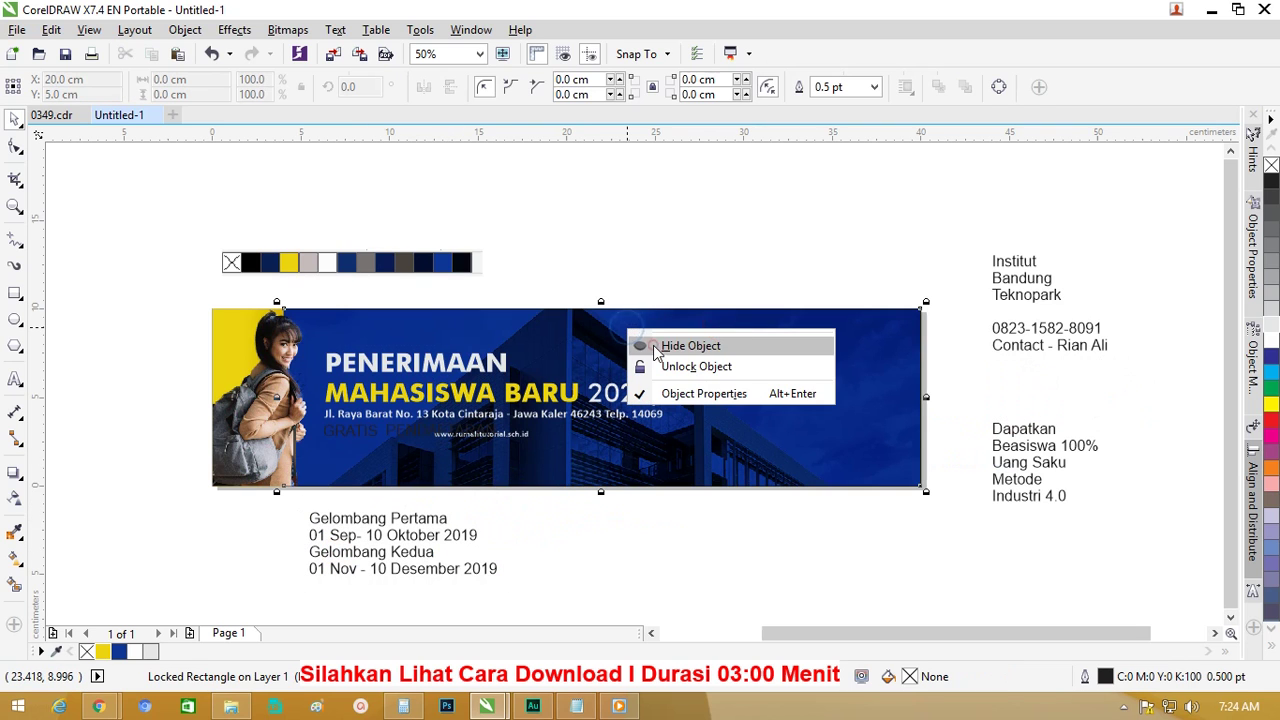
click(651, 366)
drag(600, 301, 597, 458)
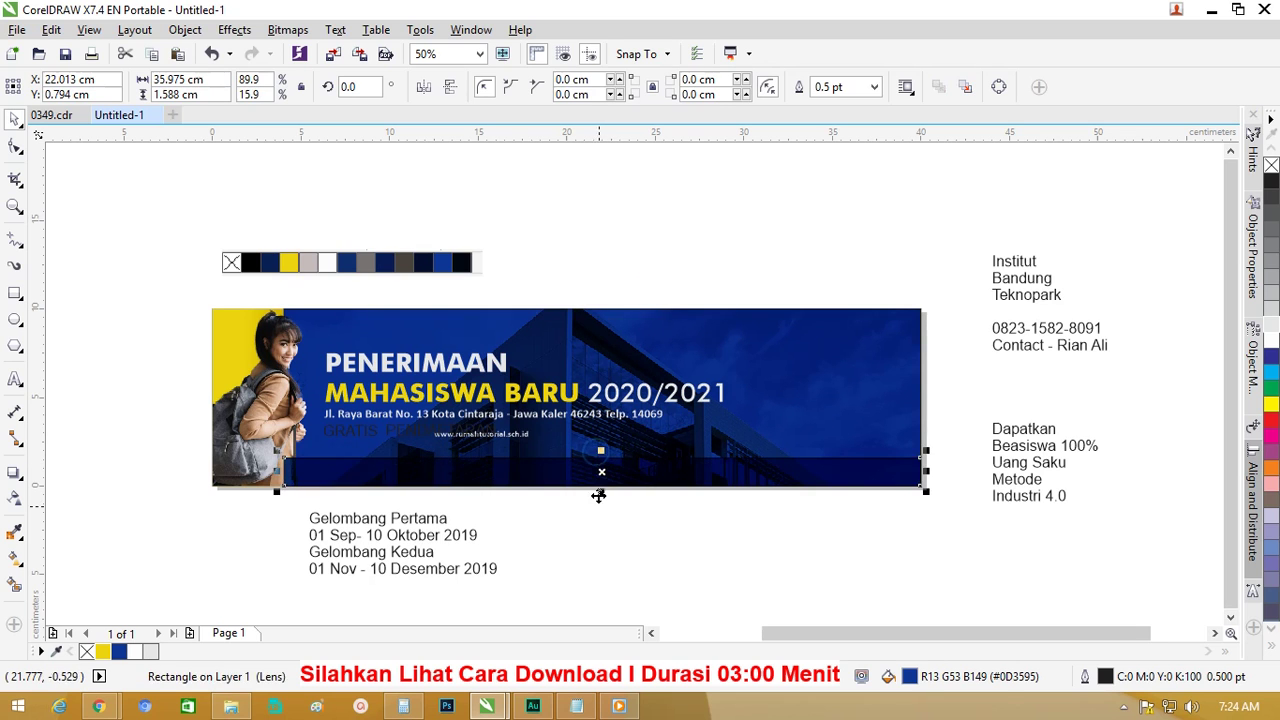
click(615, 541)
click(618, 481)
click(614, 554)
- Place the four Gelombang texts on the bottom band, filled white and shrunk
drag(614, 546, 300, 505)
drag(447, 543, 430, 478)
key(ctrl+z)
drag(540, 600, 490, 472)
drag(726, 550, 621, 484)
click(1271, 343)
drag(681, 454, 540, 460)
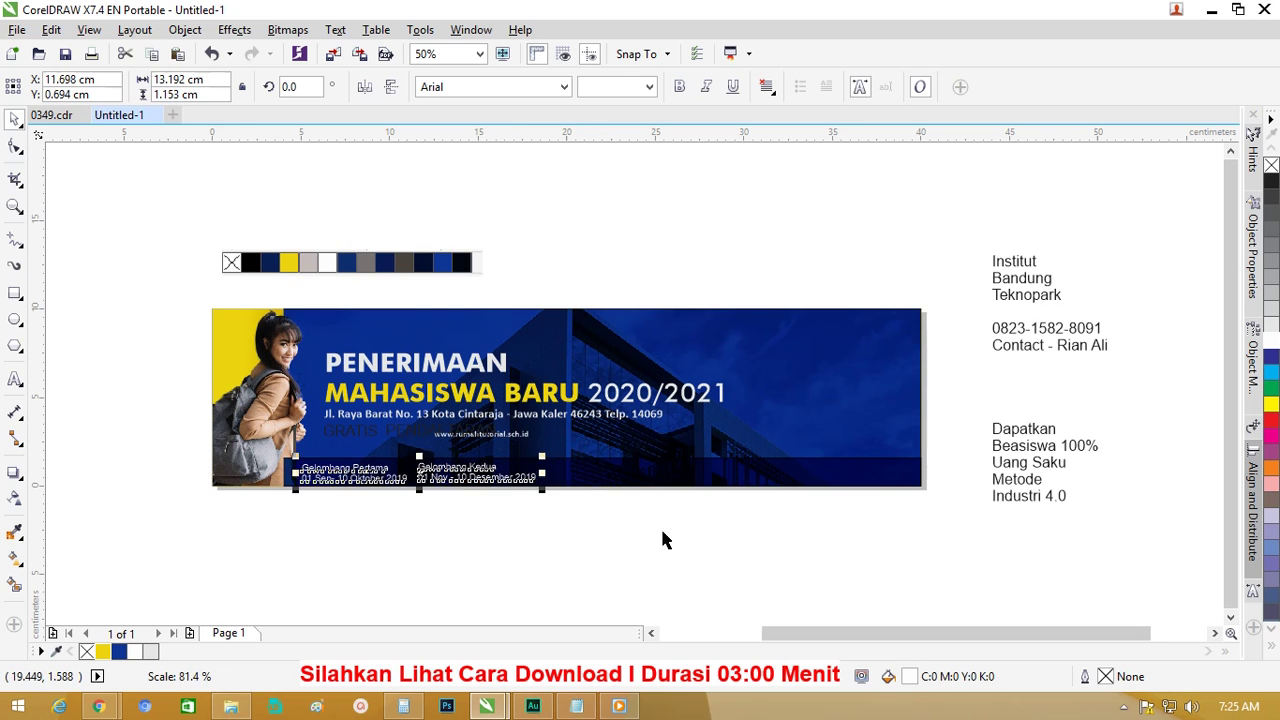
click(720, 553)
- Move the phone and contact texts onto the banner's right side
drag(1003, 290, 853, 364)
click(1097, 260)
drag(1135, 378, 1005, 340)
drag(1007, 329, 812, 424)
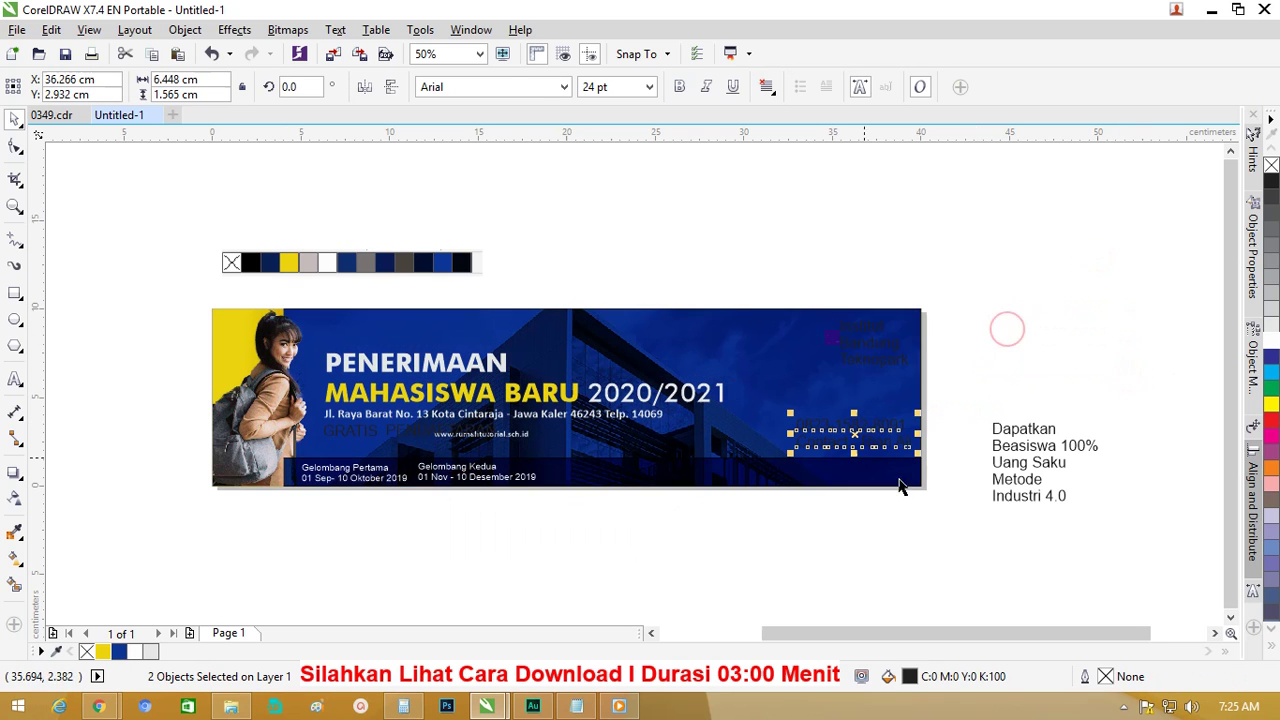
- Move the Dapatkan, Beasiswa 100%, Uang Saku, Metode and Industri 4.0 texts onto the banner
drag(971, 410, 971, 412)
drag(1040, 445, 633, 482)
drag(978, 447, 979, 448)
drag(1028, 463, 1028, 460)
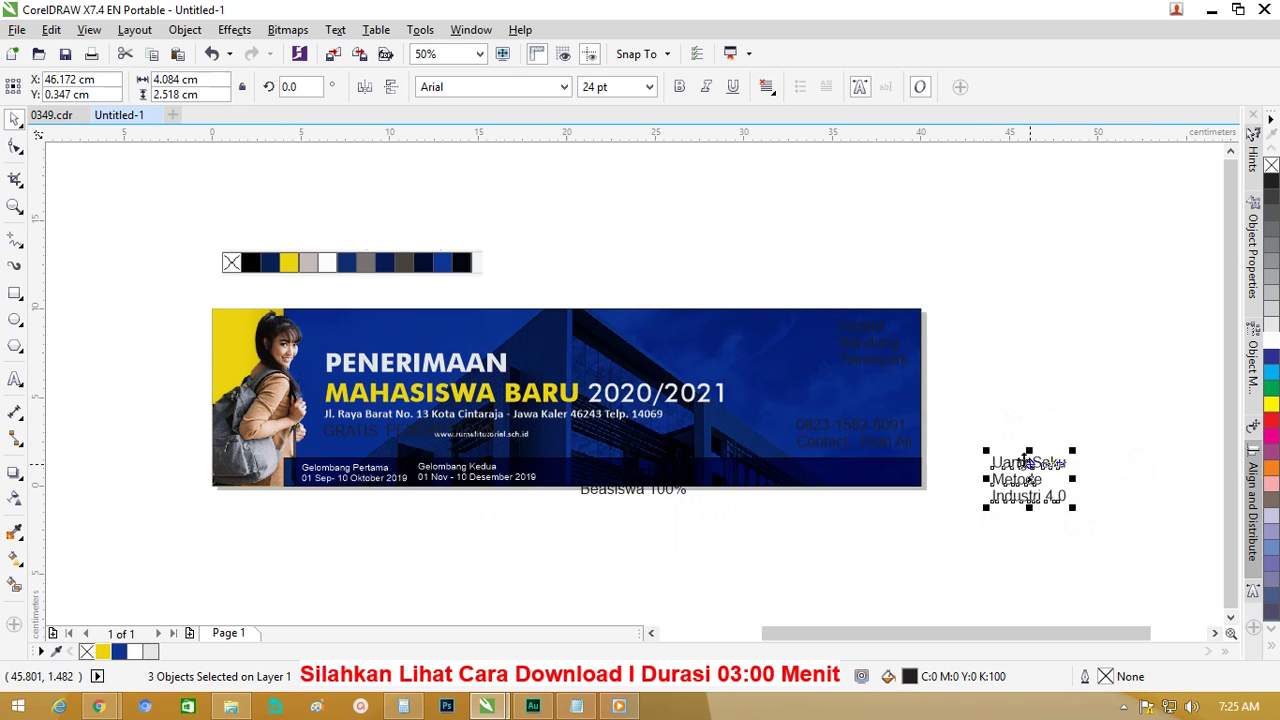
click(1037, 434)
key(ctrl+z)
drag(1117, 414, 985, 462)
drag(1010, 447, 651, 506)
key(Escape)
drag(975, 410, 1148, 474)
drag(1022, 432, 613, 458)
drag(1105, 522, 960, 462)
drag(1050, 505, 782, 484)
- Shrink the GRATIS PENDAFTARAN text on the banner
drag(857, 543, 191, 434)
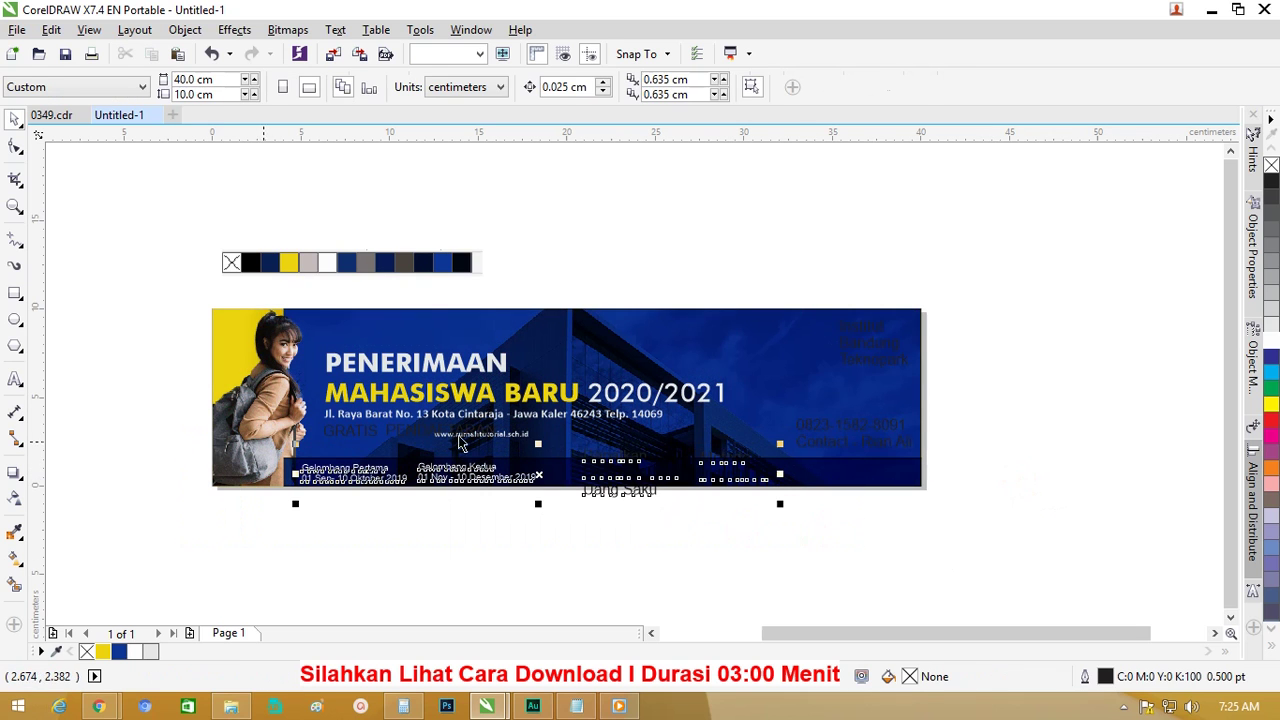
key(z)
scroll(951, 507, up, 3)
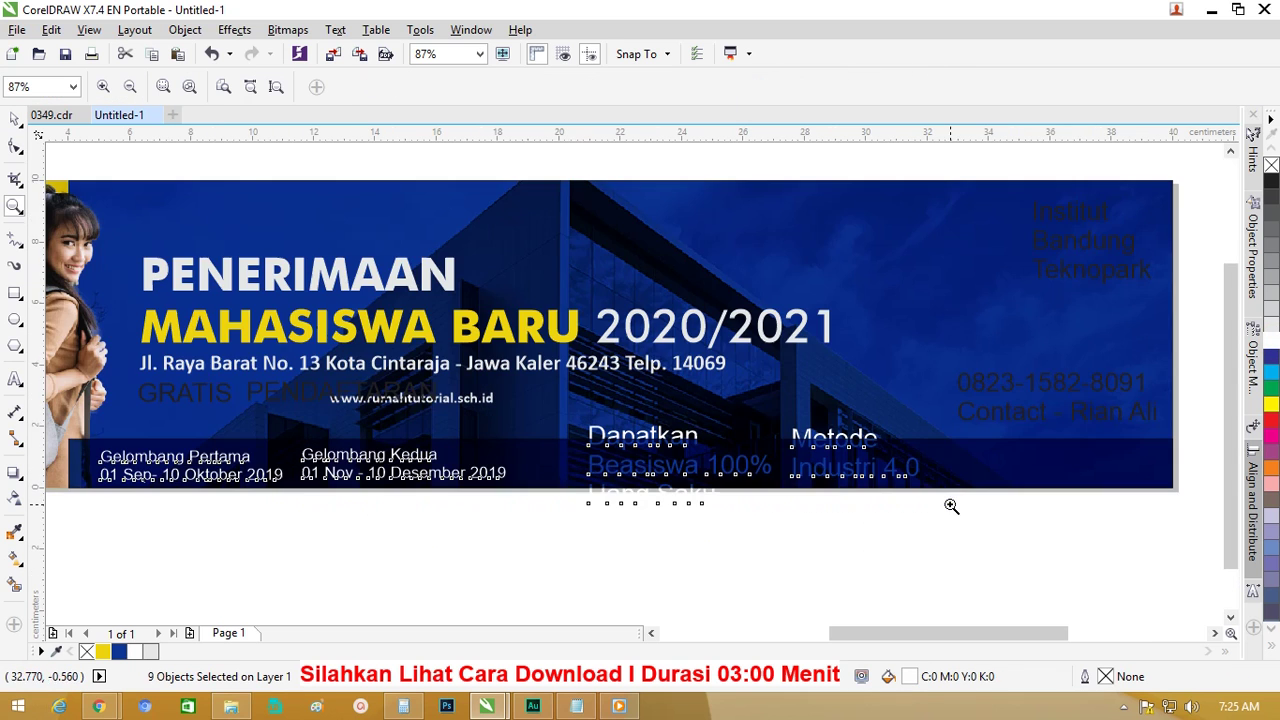
click(15, 118)
click(506, 534)
click(213, 400)
drag(441, 372, 330, 383)
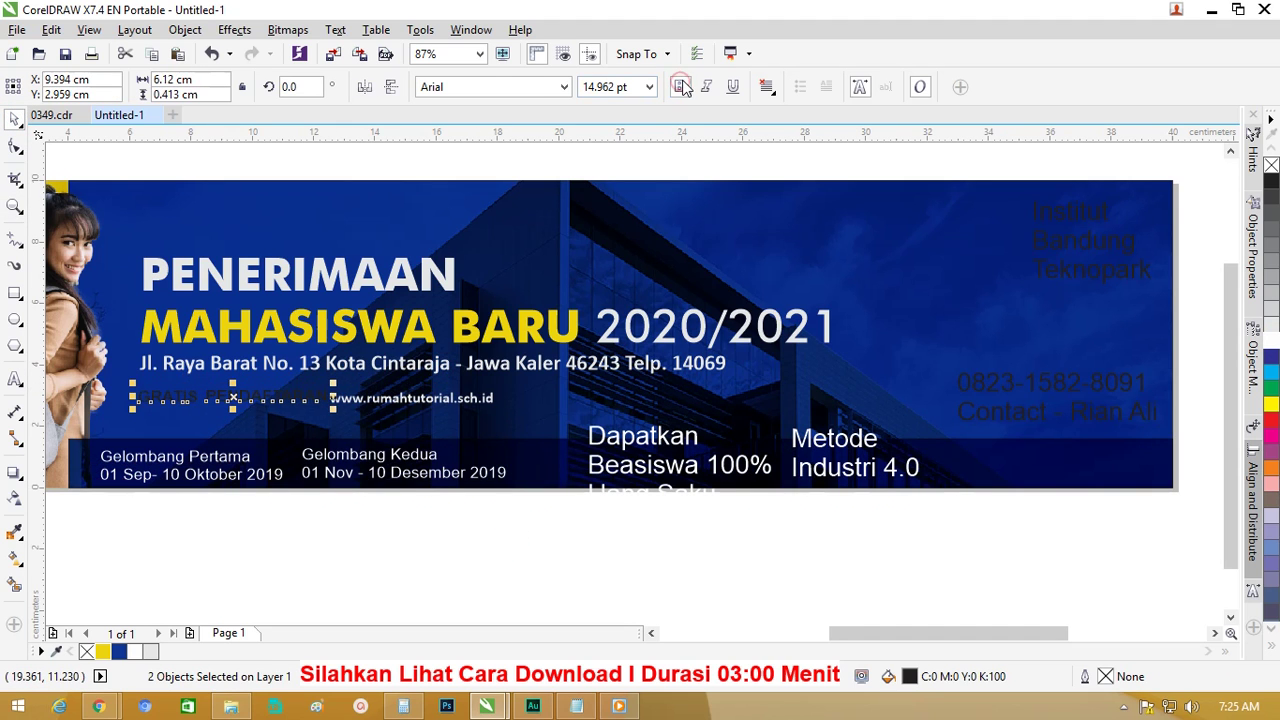
click(508, 563)
- Draw a rectangle over GRATIS PENDAFTARAN
click(13, 291)
drag(138, 388, 336, 403)
scroll(242, 398, up, 2)
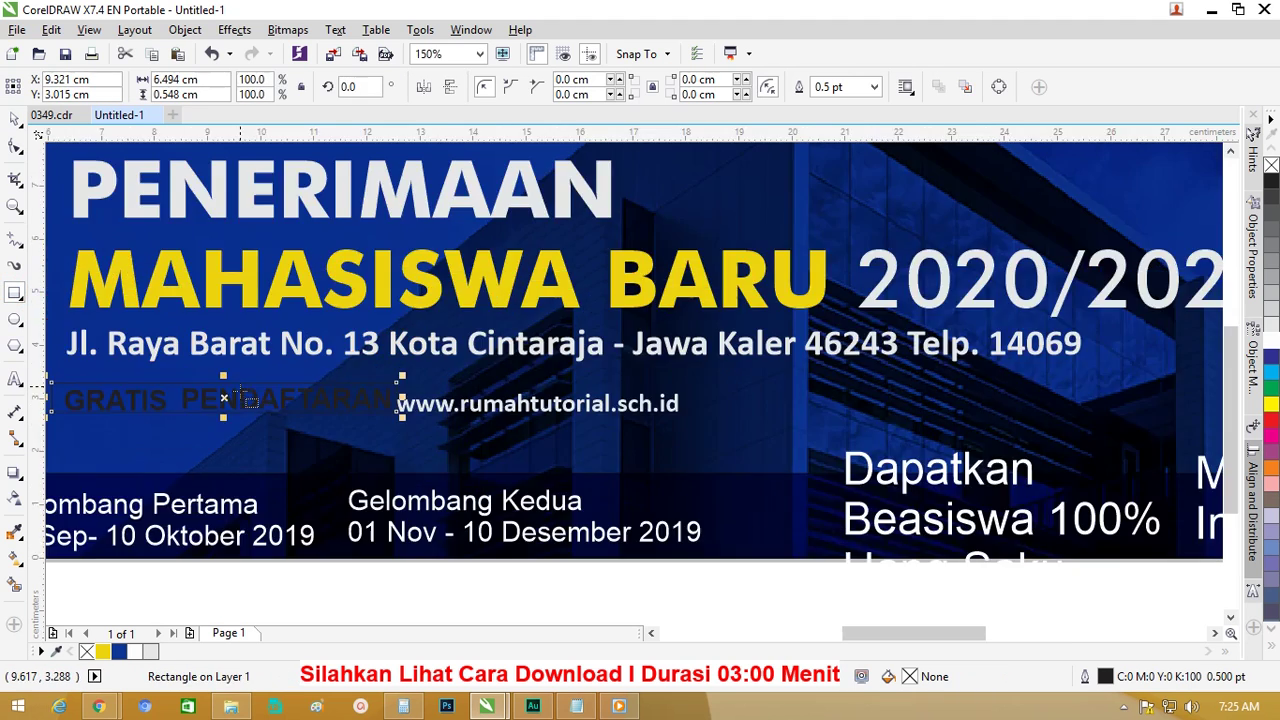
- Fill the new rectangle yellow and round its corners
click(15, 147)
click(104, 652)
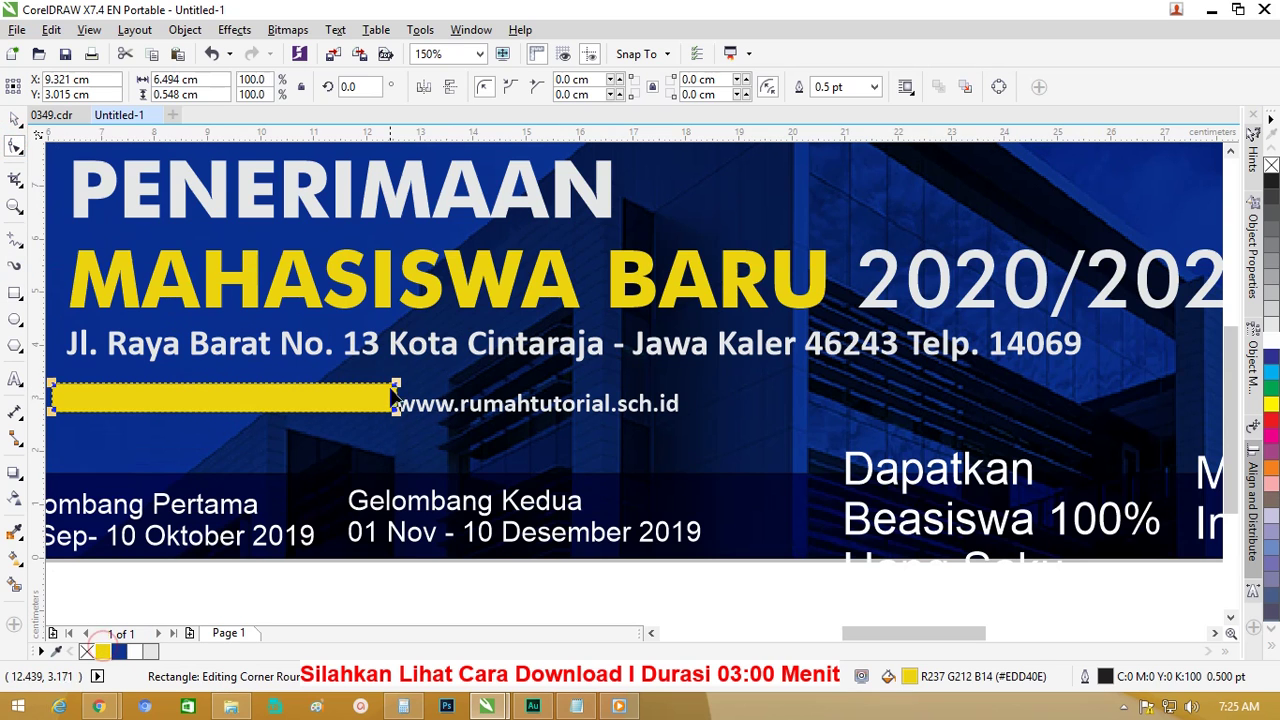
drag(398, 384, 384, 385)
click(15, 118)
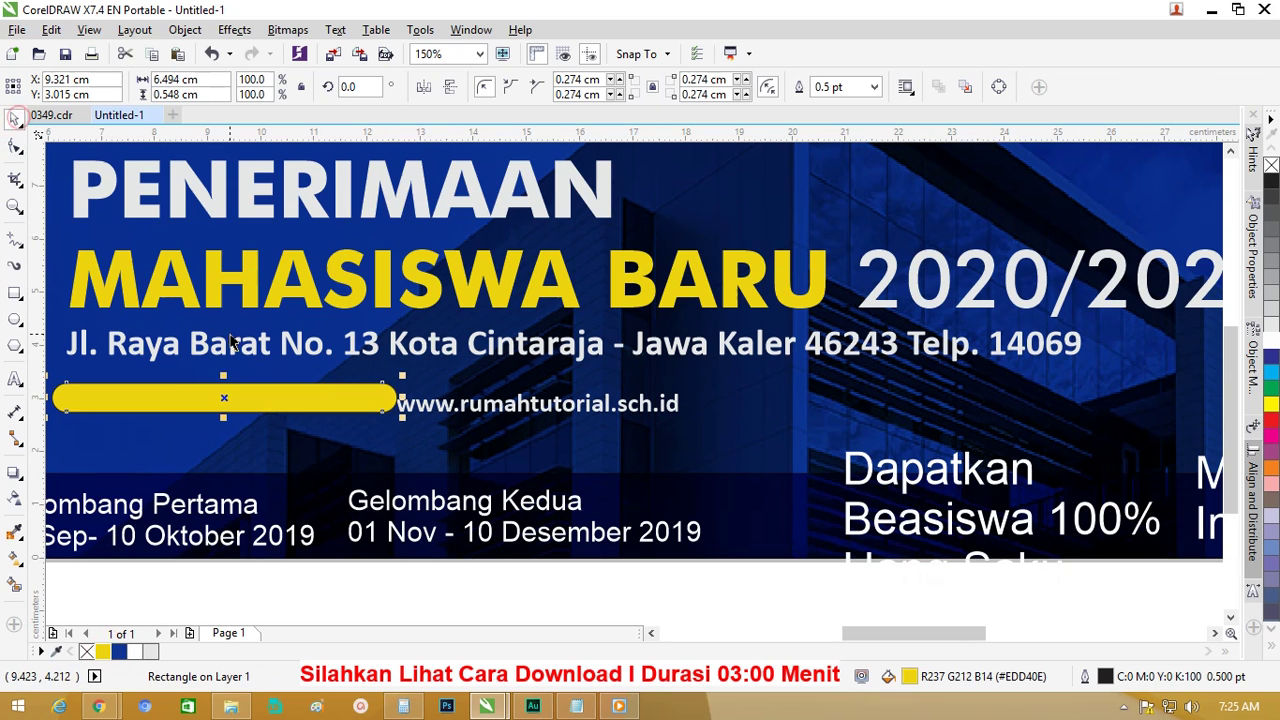
drag(243, 398, 243, 368)
- Centre GRATIS PENDAFTARAN on the yellow bar with the E and C align keys
click(243, 401)
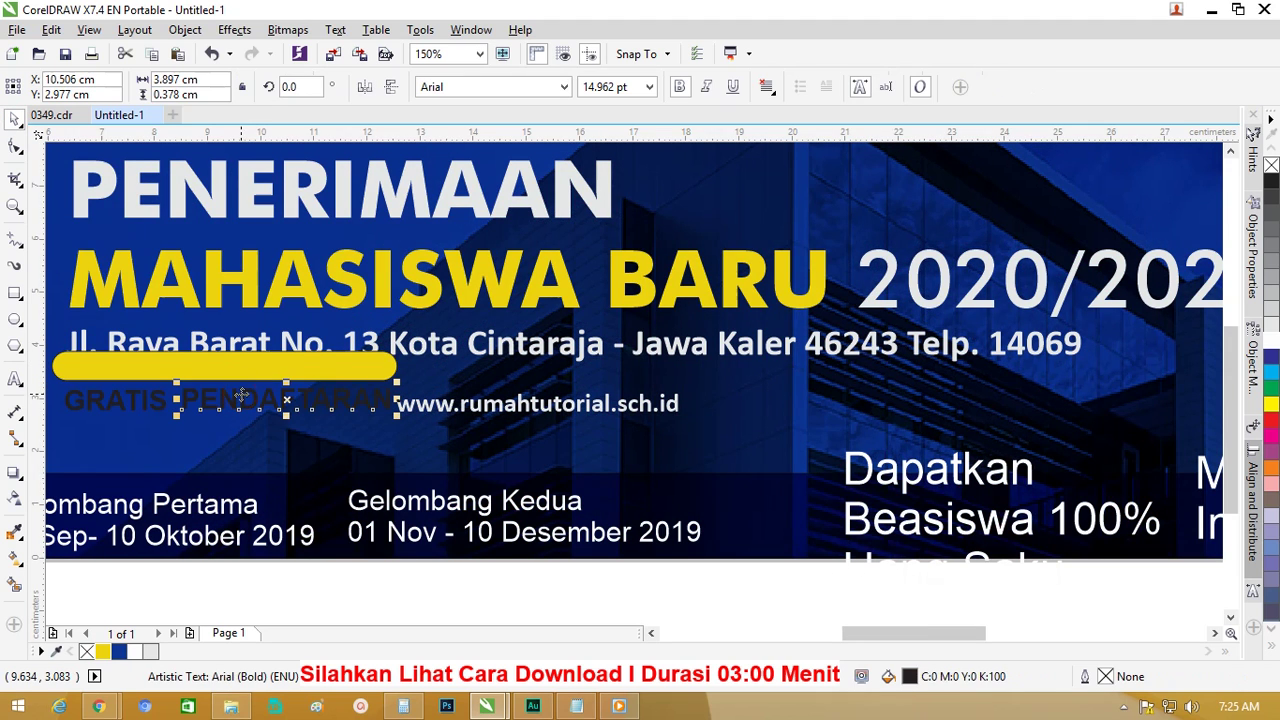
shift+click(237, 365)
key(e)
key(c)
key(ctrl+z)
key(ctrl+z)
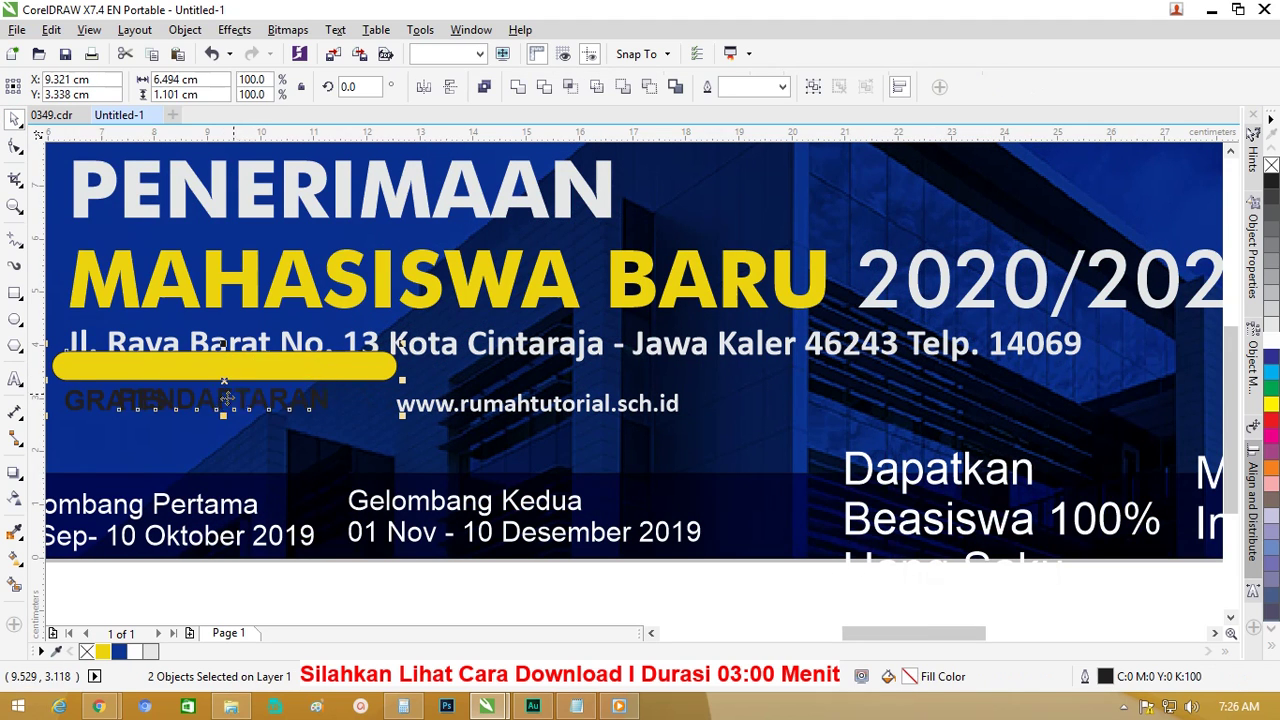
key(e)
key(c)
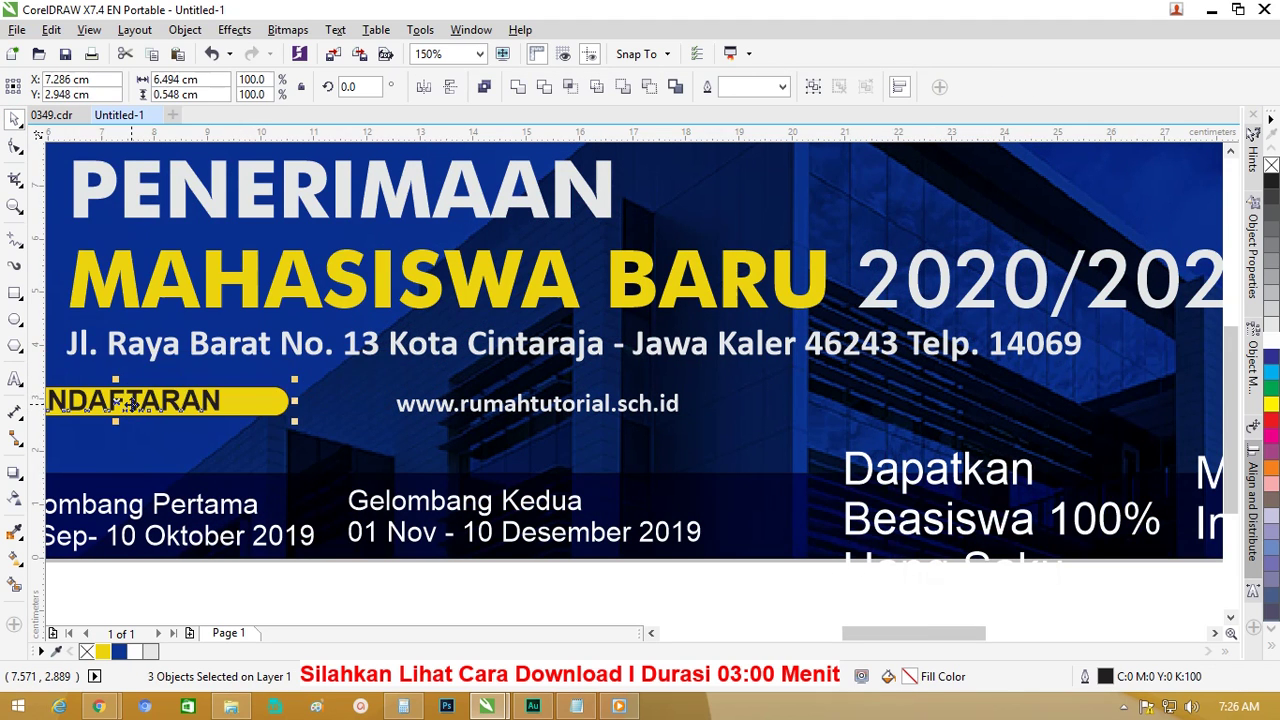
drag(213, 392, 320, 385)
- Move the yellow bar beneath the text and lock it in place
click(183, 420)
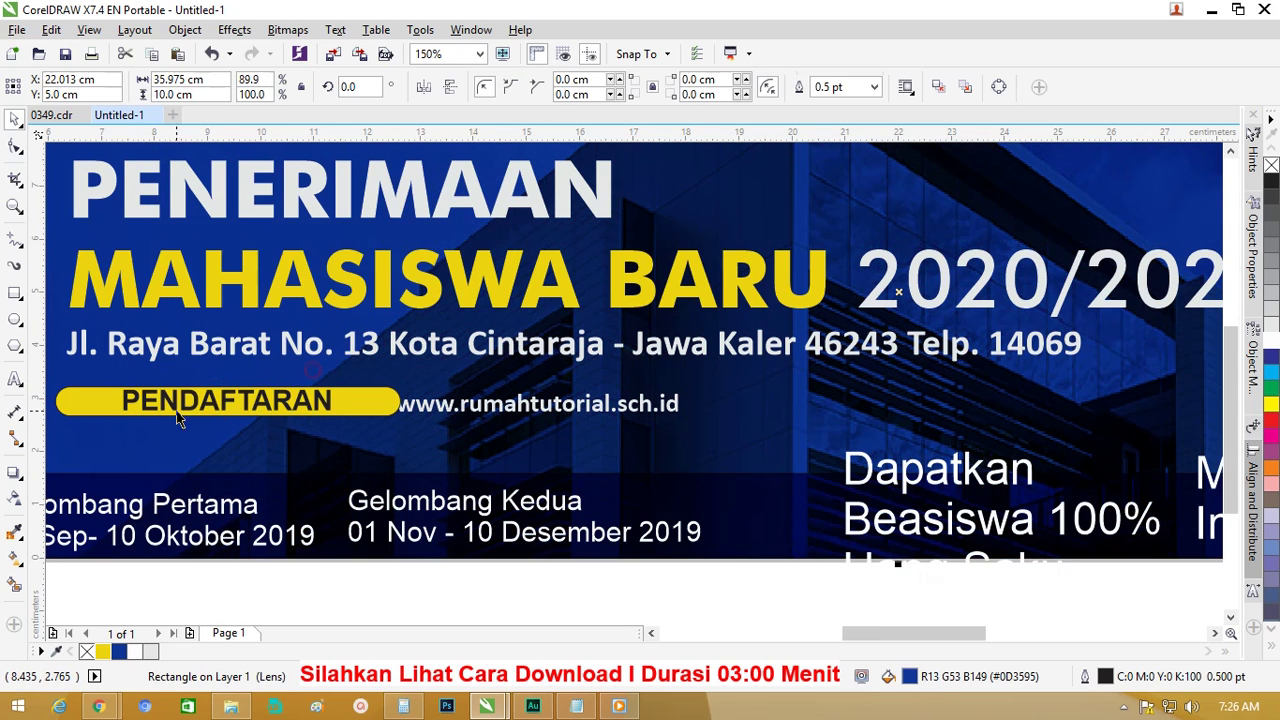
click(108, 400)
click(95, 402)
drag(128, 394, 130, 417)
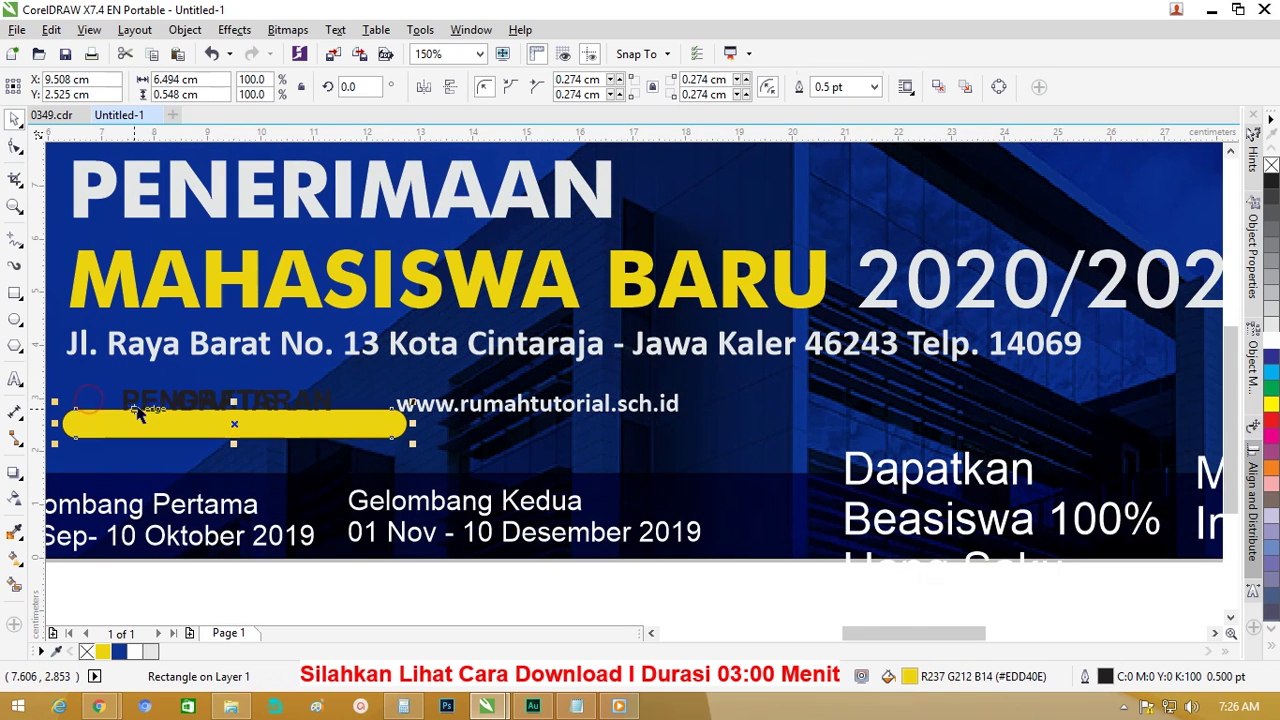
right_click(100, 422)
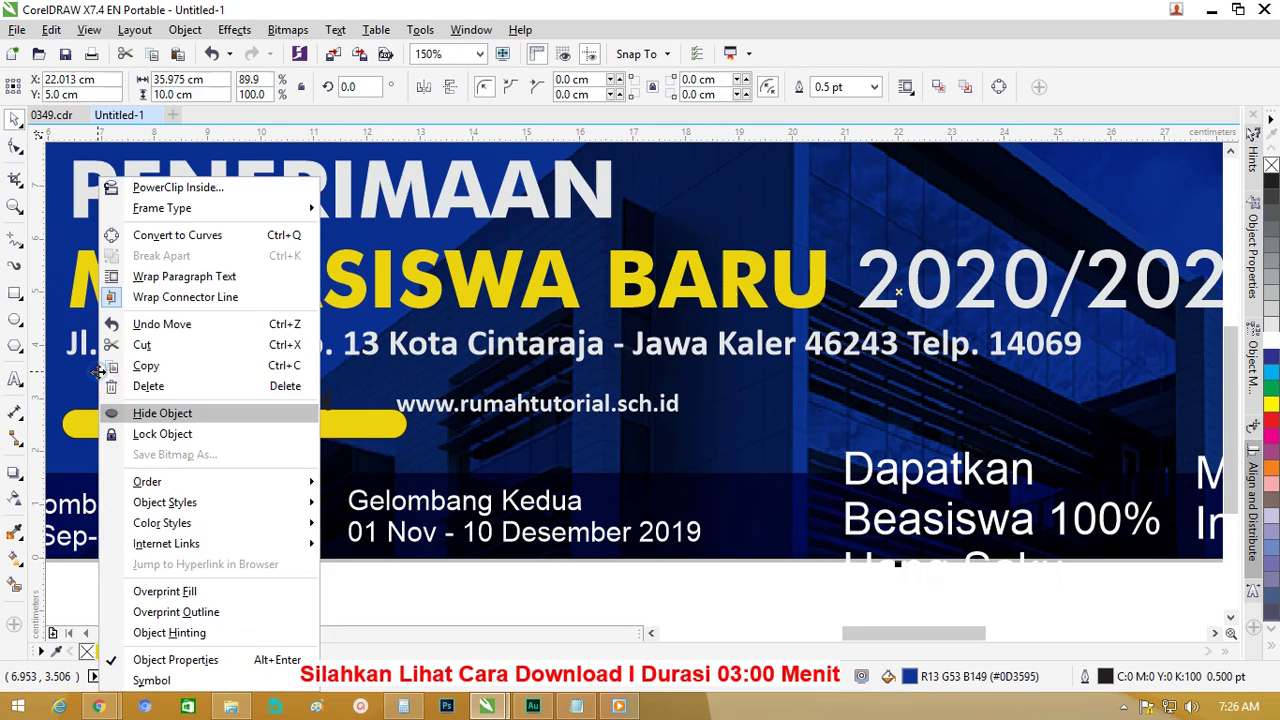
click(140, 432)
- Centre PENDAFTARAN and GRATIS vertically on the bar, GRATIS aligned near its left edge
drag(86, 403, 358, 432)
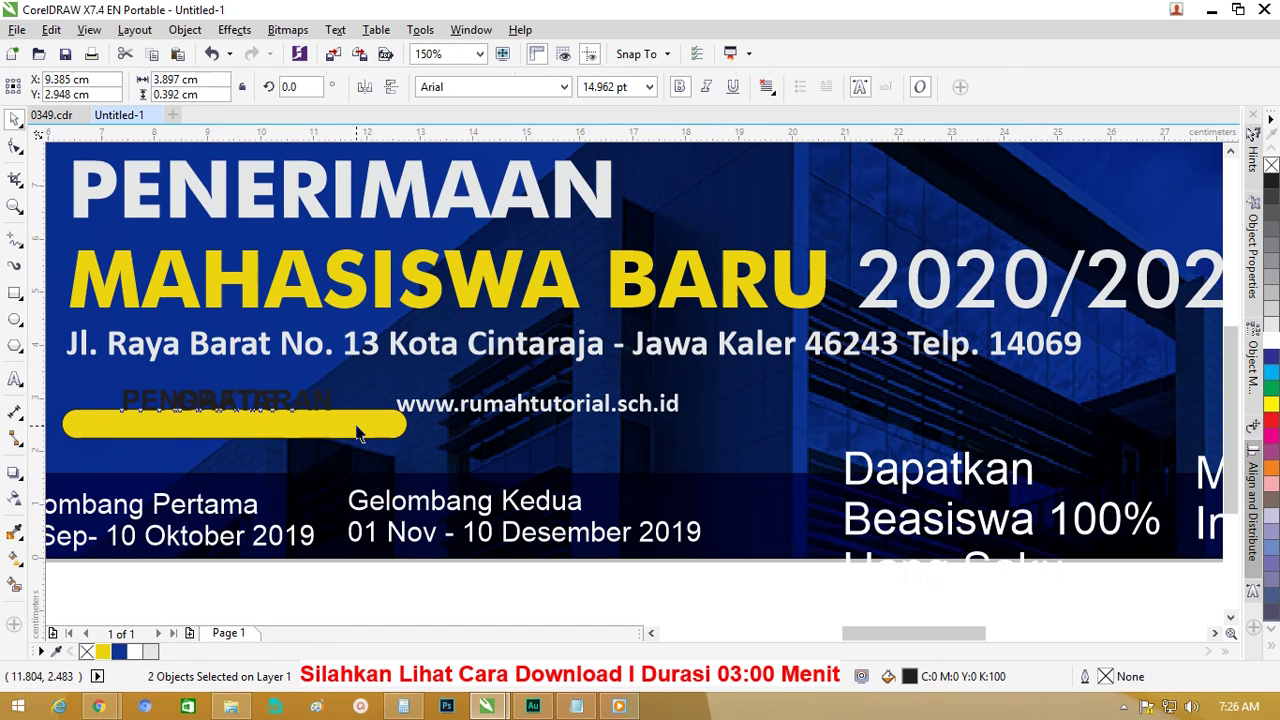
click(358, 432)
click(330, 402)
shift+click(366, 428)
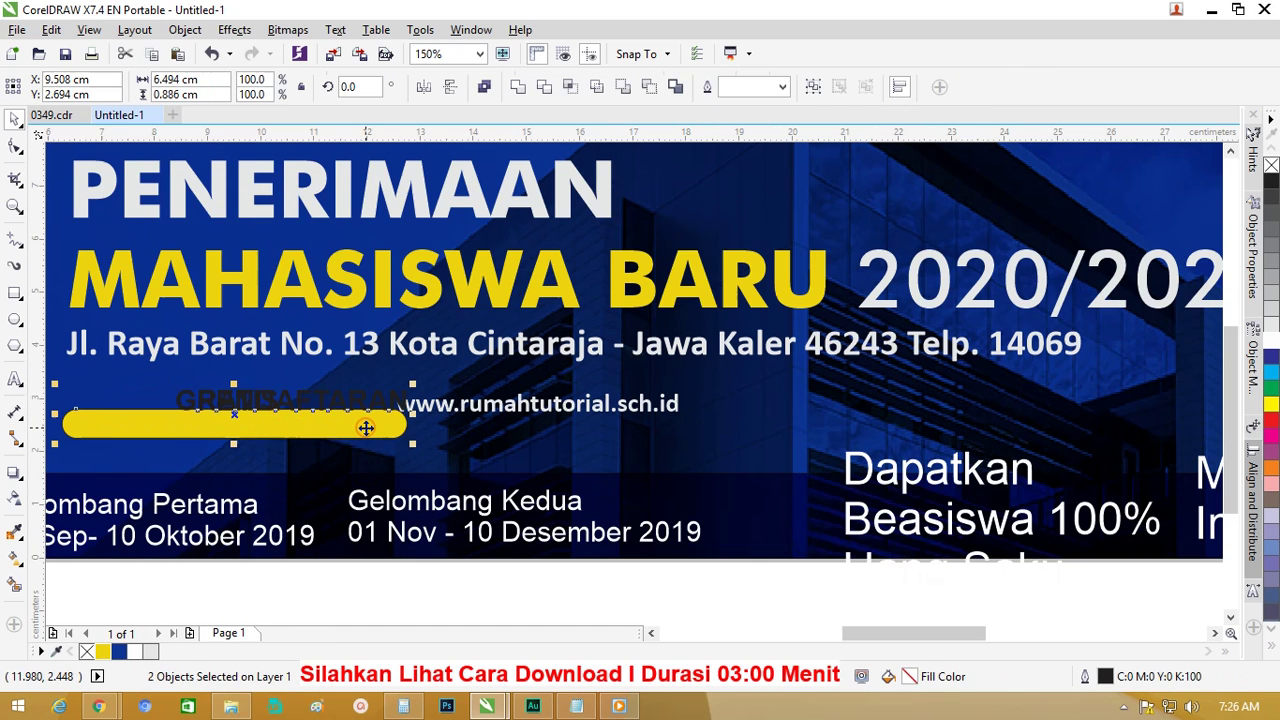
key(e)
click(387, 463)
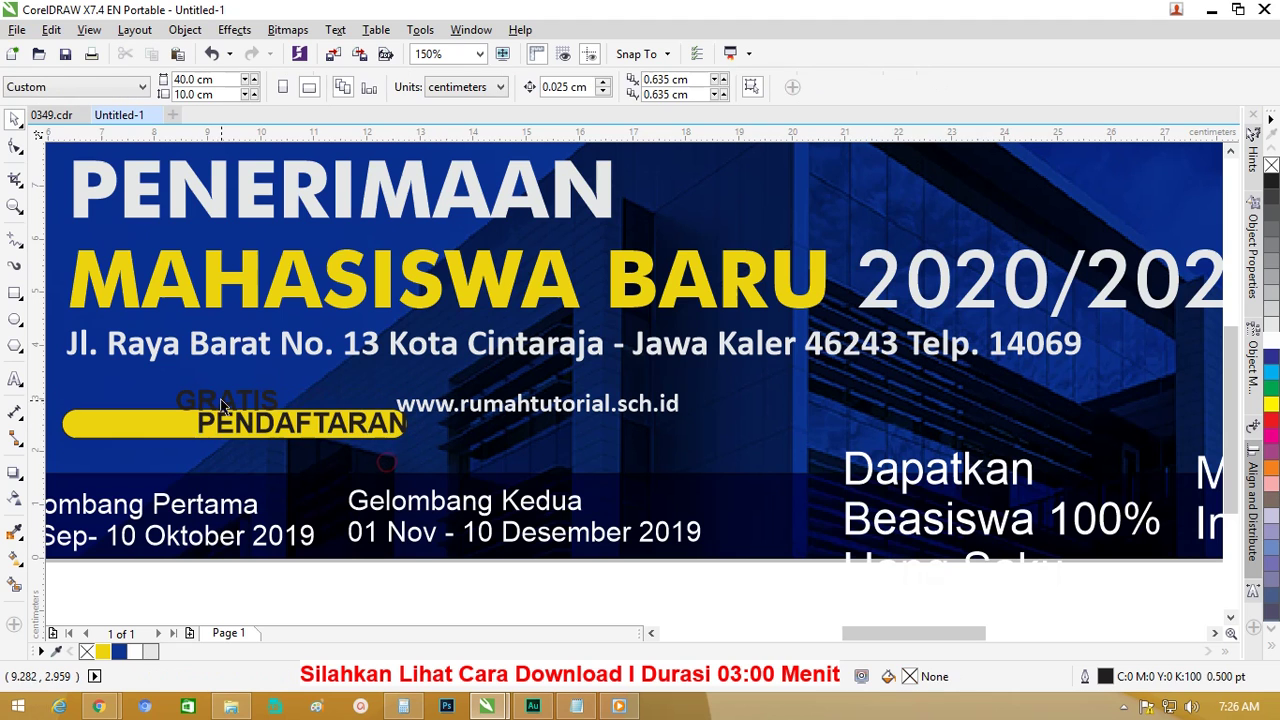
click(200, 412)
shift+click(149, 423)
key(l)
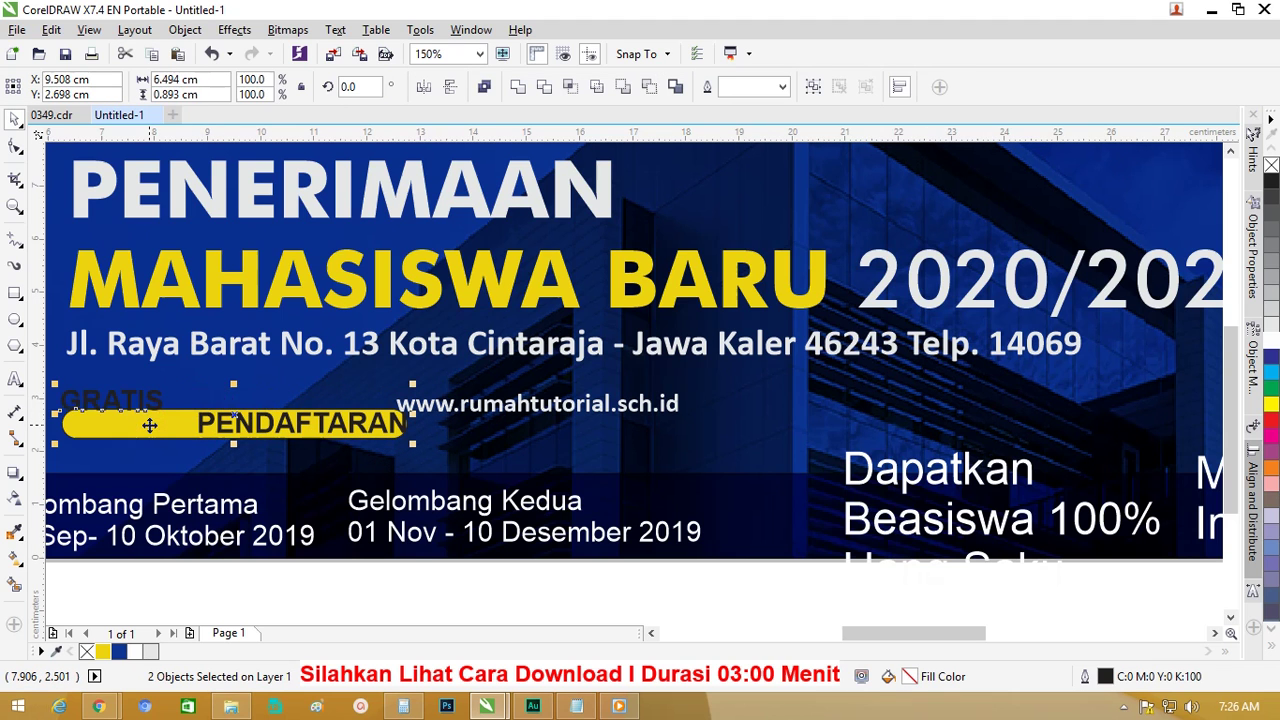
key(e)
click(157, 410)
key(Right)
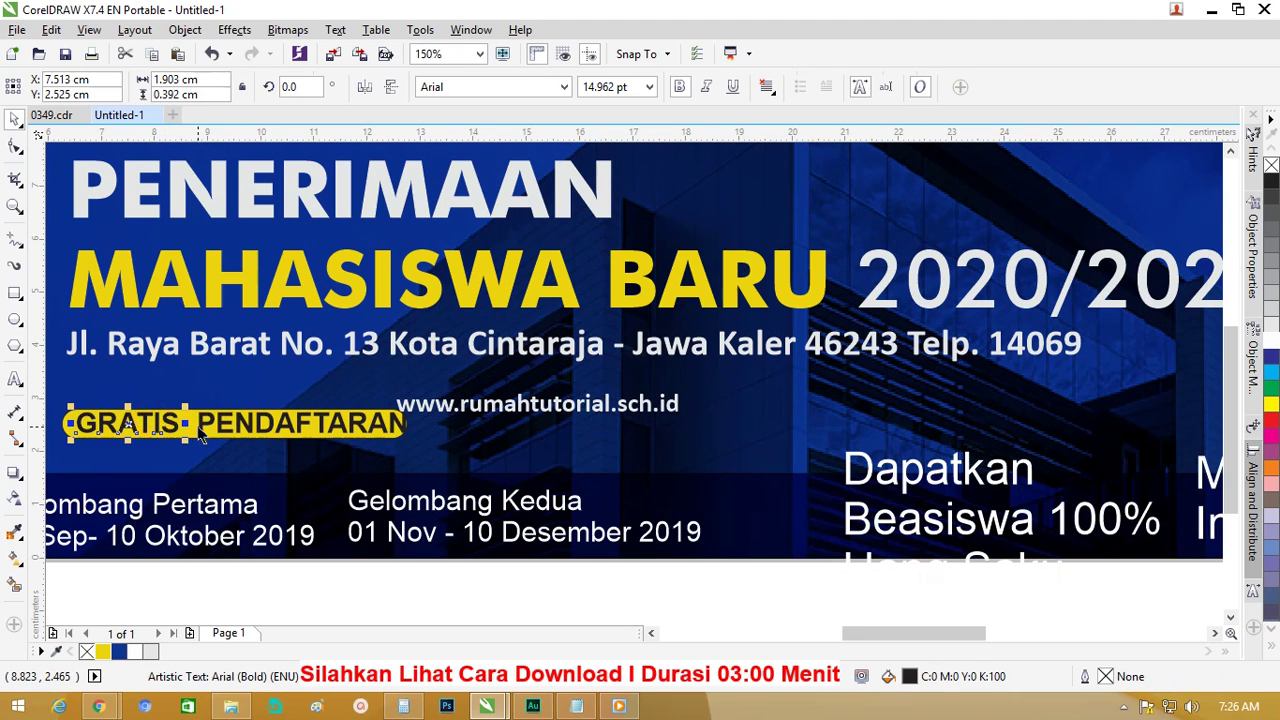
- Scale GRATIS and PENDAFTARAN down to about 10.3 pt to fit inside the bar
click(195, 425)
shift+click(260, 428)
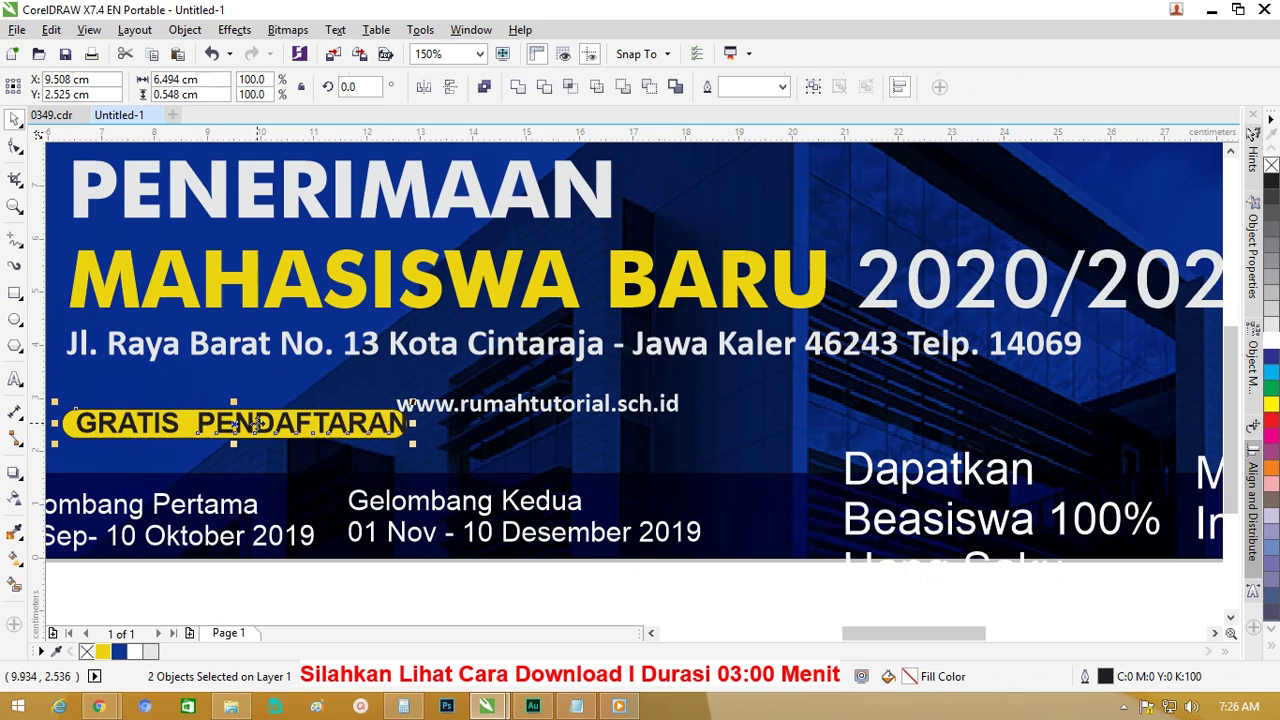
key(e)
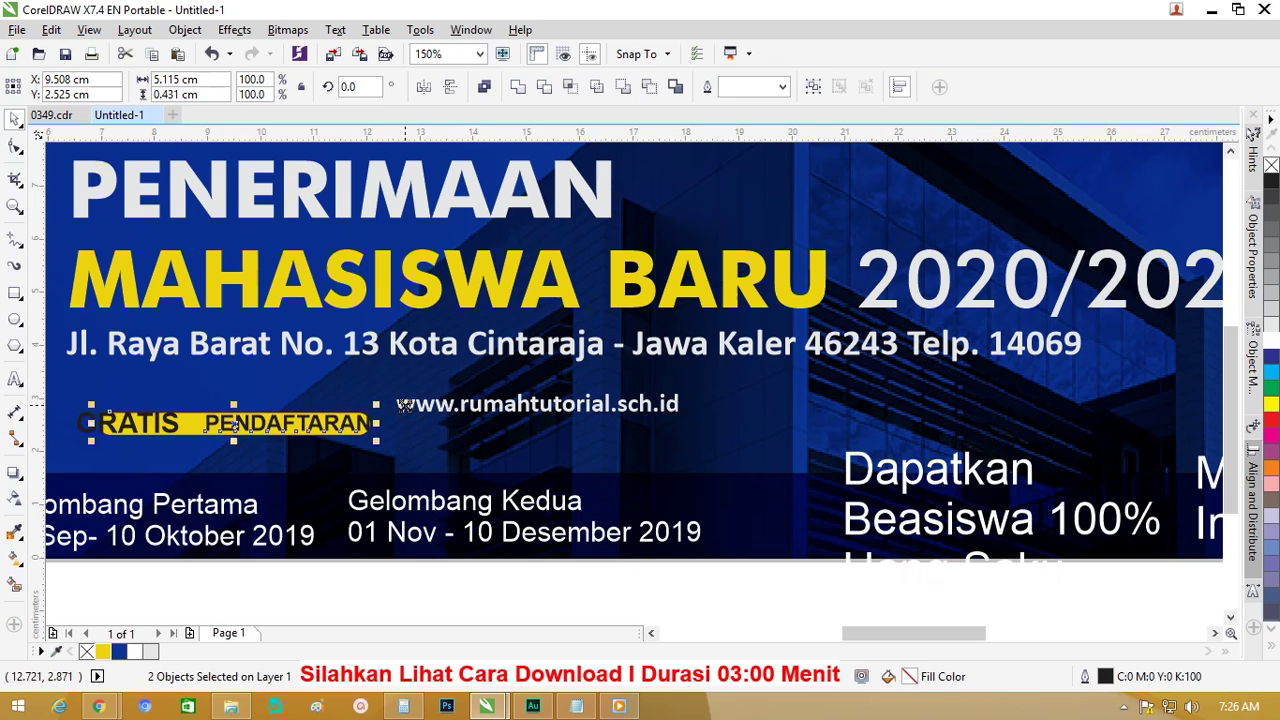
click(227, 398)
click(218, 428)
shift+click(241, 424)
drag(415, 422, 390, 410)
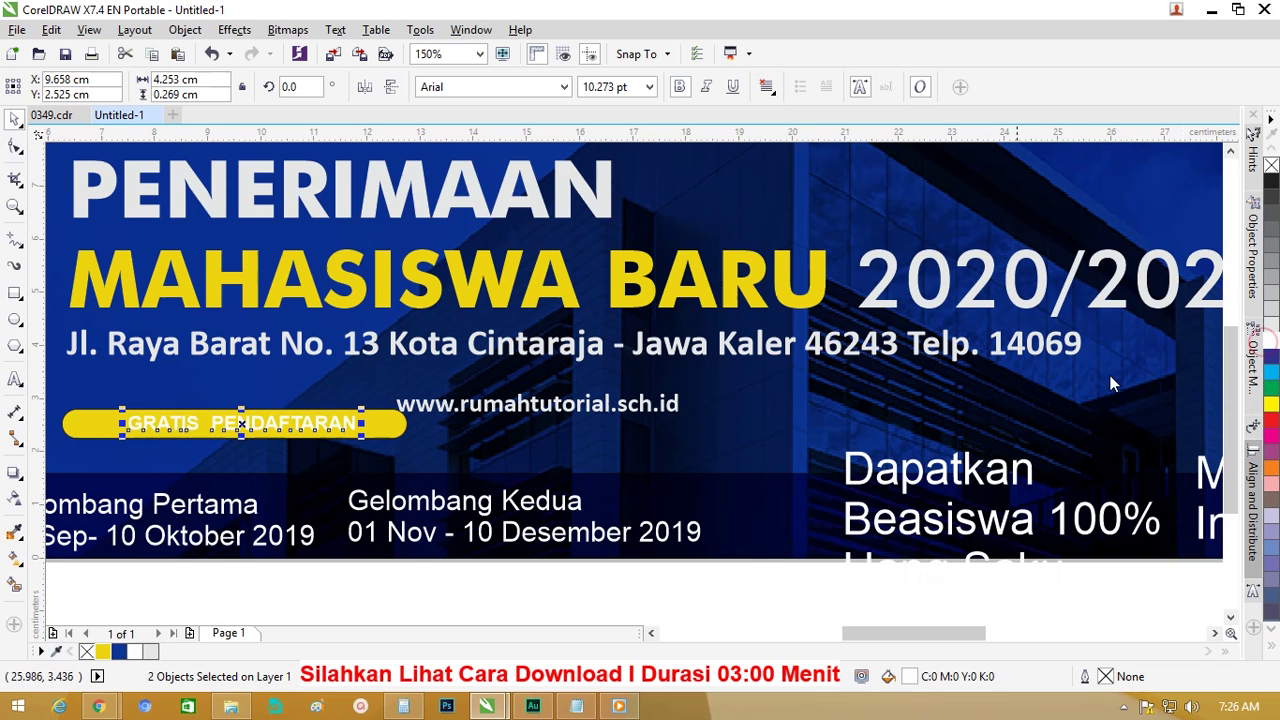
click(378, 420)
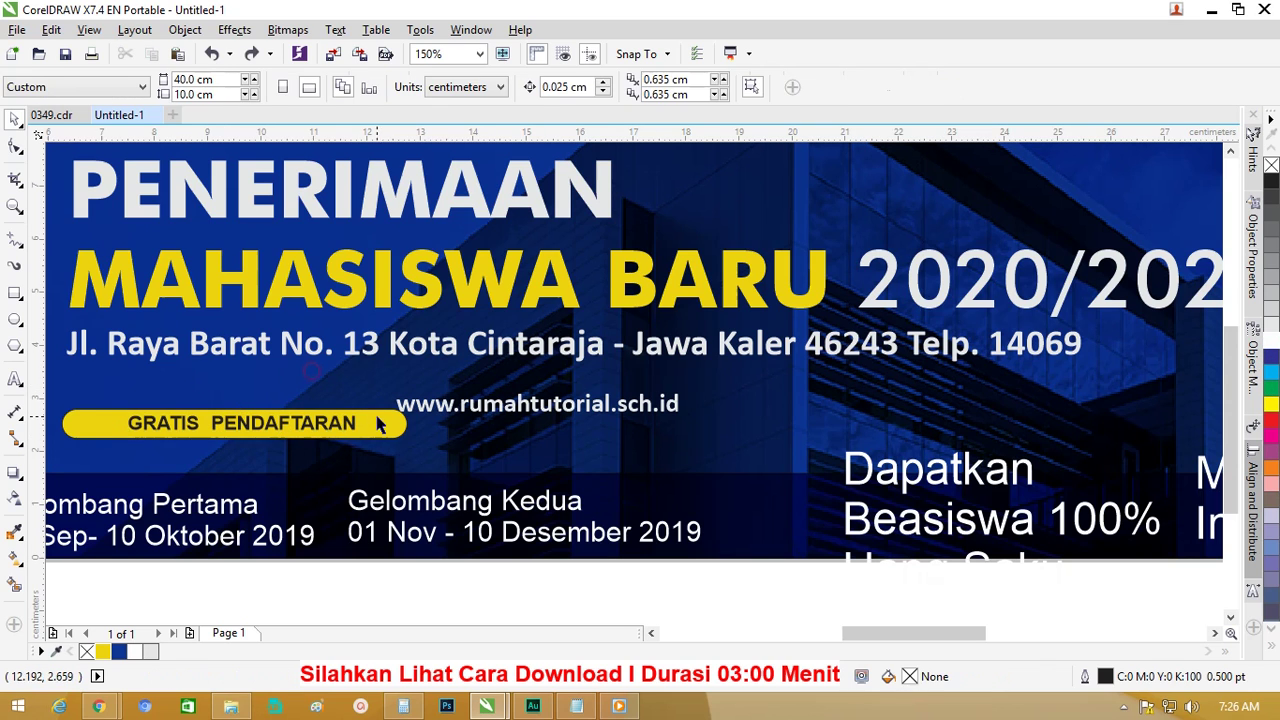
- Draw a 2-point divider line across the yellow bar after GRATIS, then trim and break the bar apart
click(20, 248)
click(95, 257)
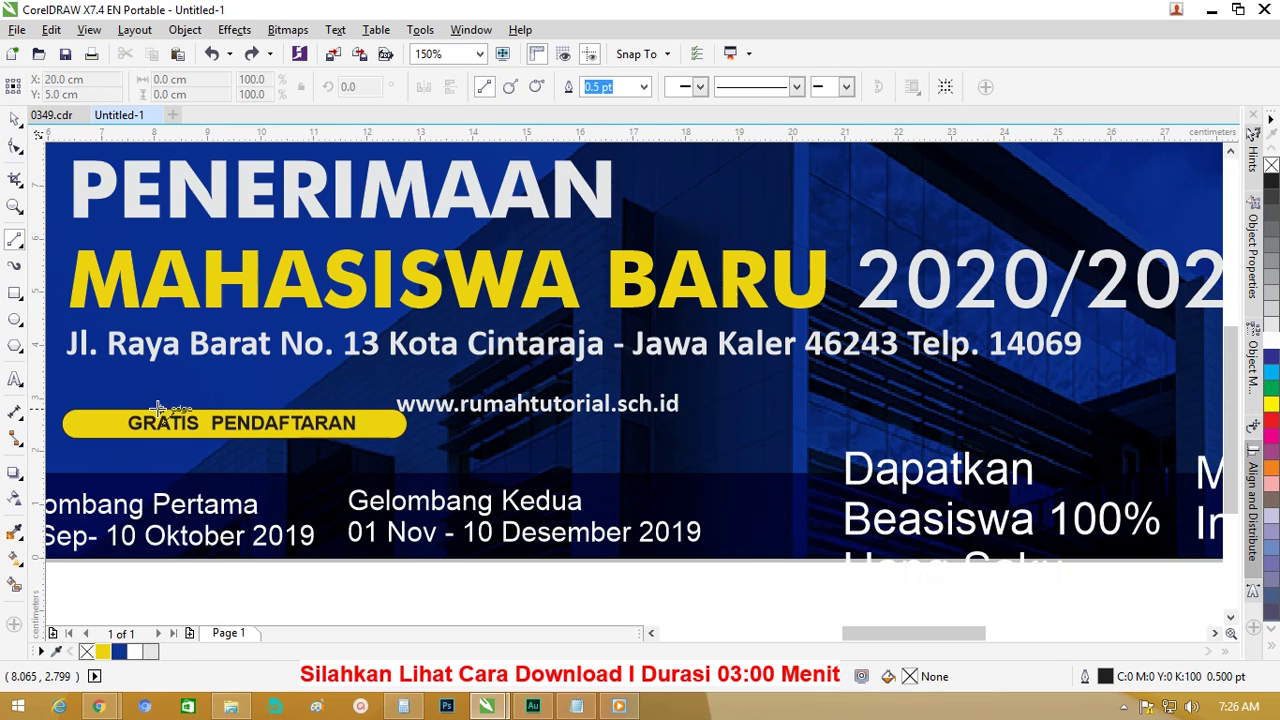
mouse_move(160, 407)
mouse_down()
mouse_move(160, 453)
mouse_move(124, 423)
mouse_move(76, 424)
mouse_move(105, 425)
mouse_up()
key(space)
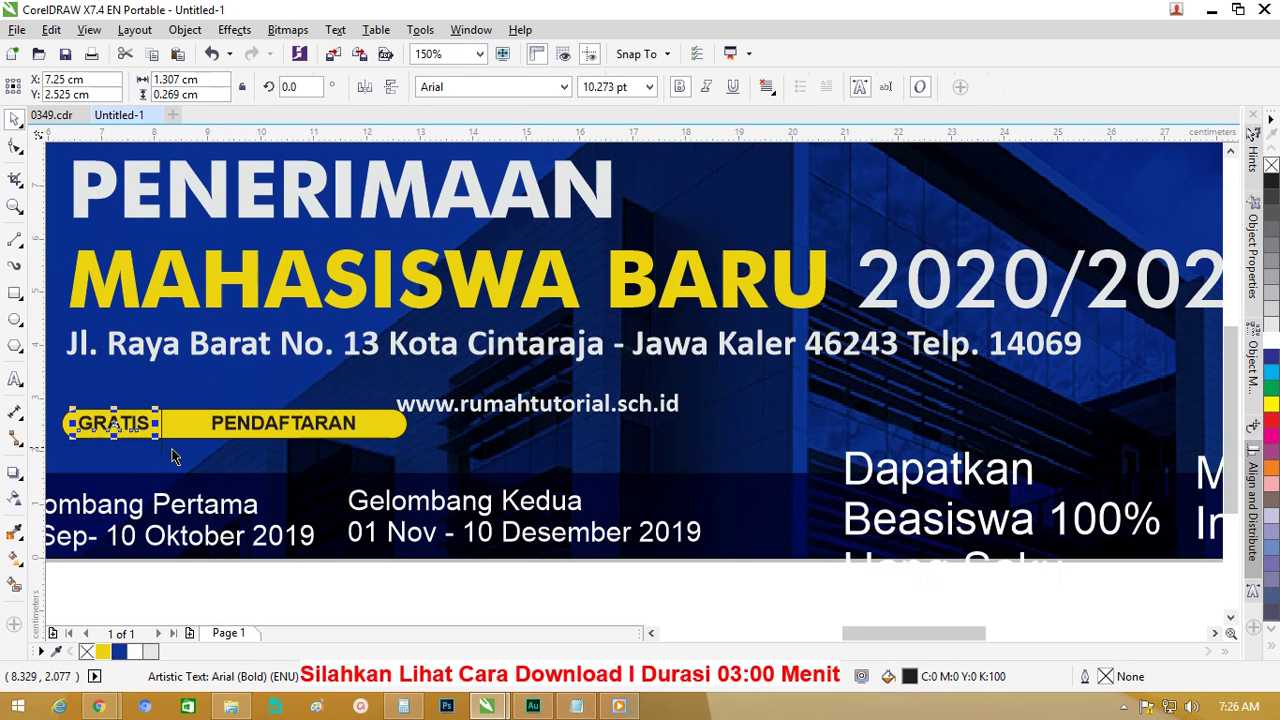
click(161, 454)
shift+click(183, 428)
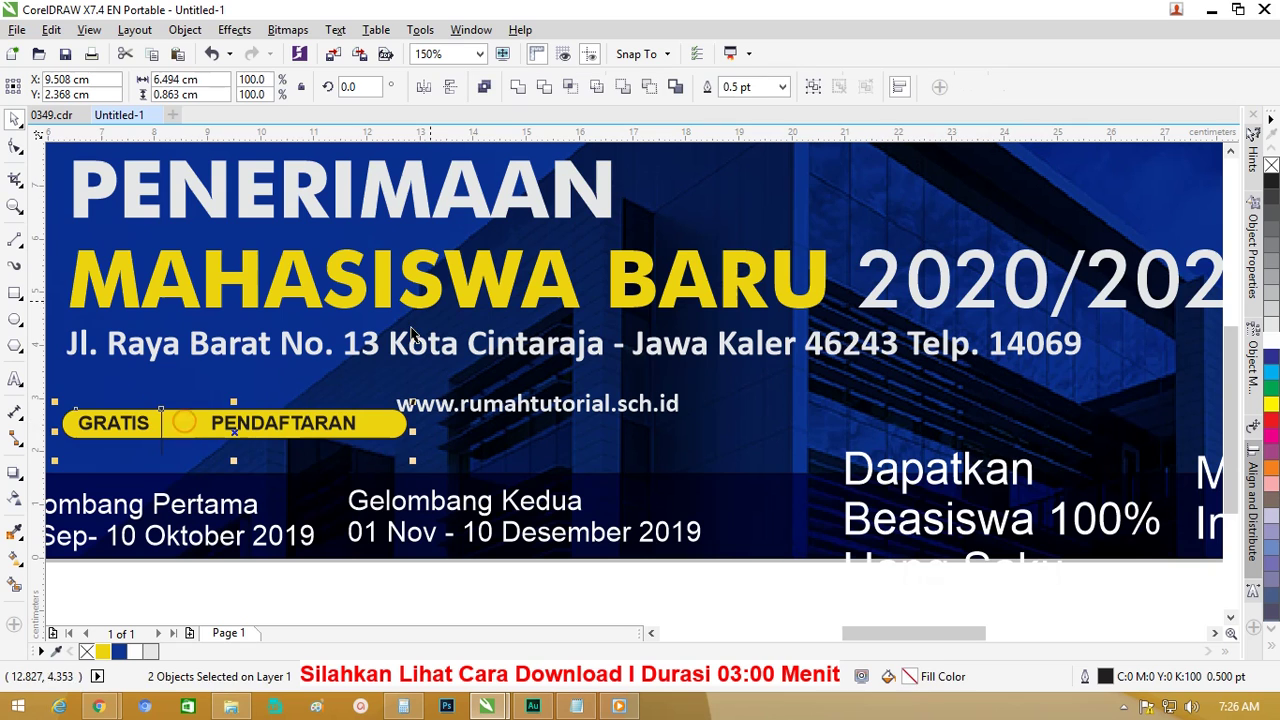
click(543, 86)
right_click(183, 428)
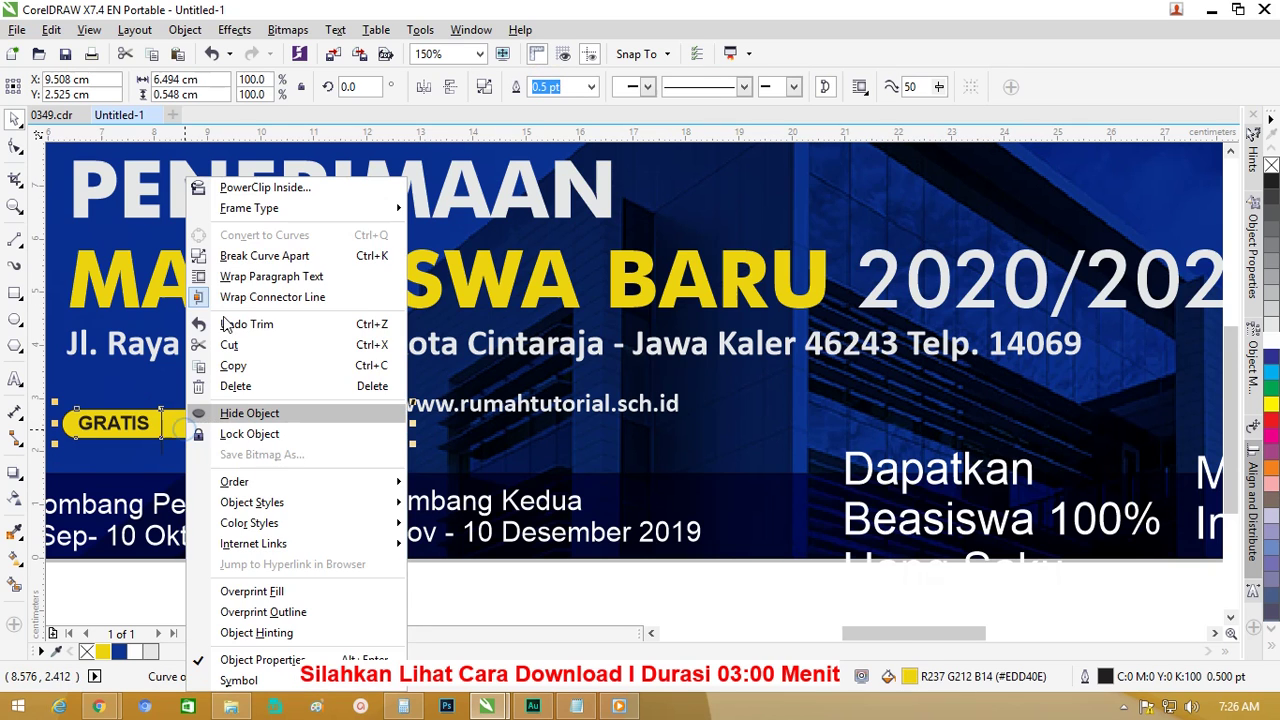
key(Escape)
key(Escape)
- Fill the right piece of the bar white and remove its outline
click(162, 455)
click(196, 428)
click(1270, 338)
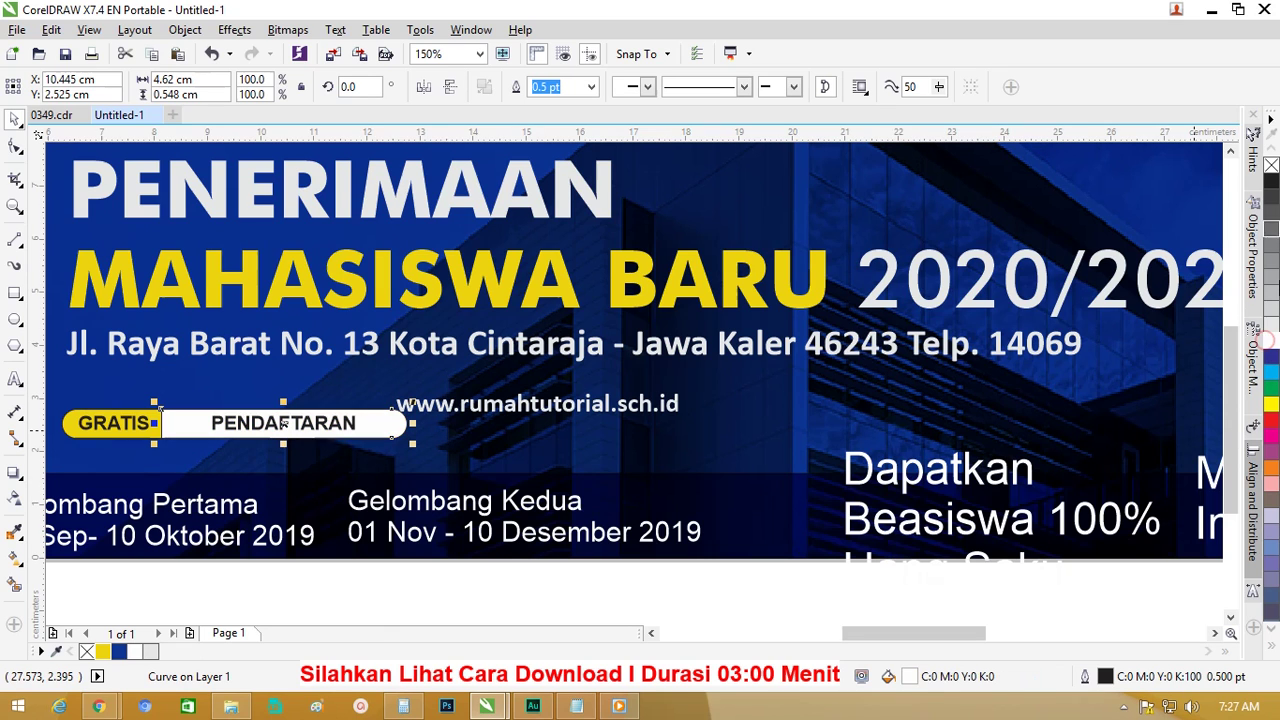
right_click(1270, 166)
key(Escape)
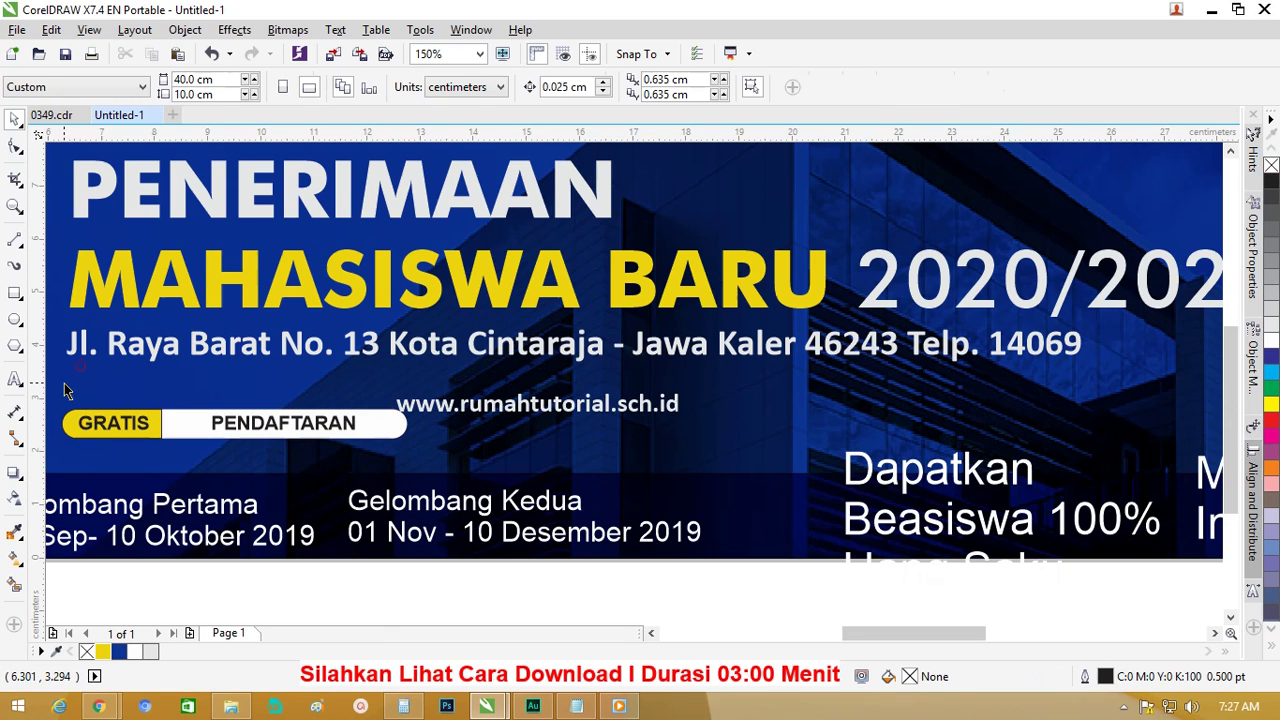
drag(293, 443, 446, 477)
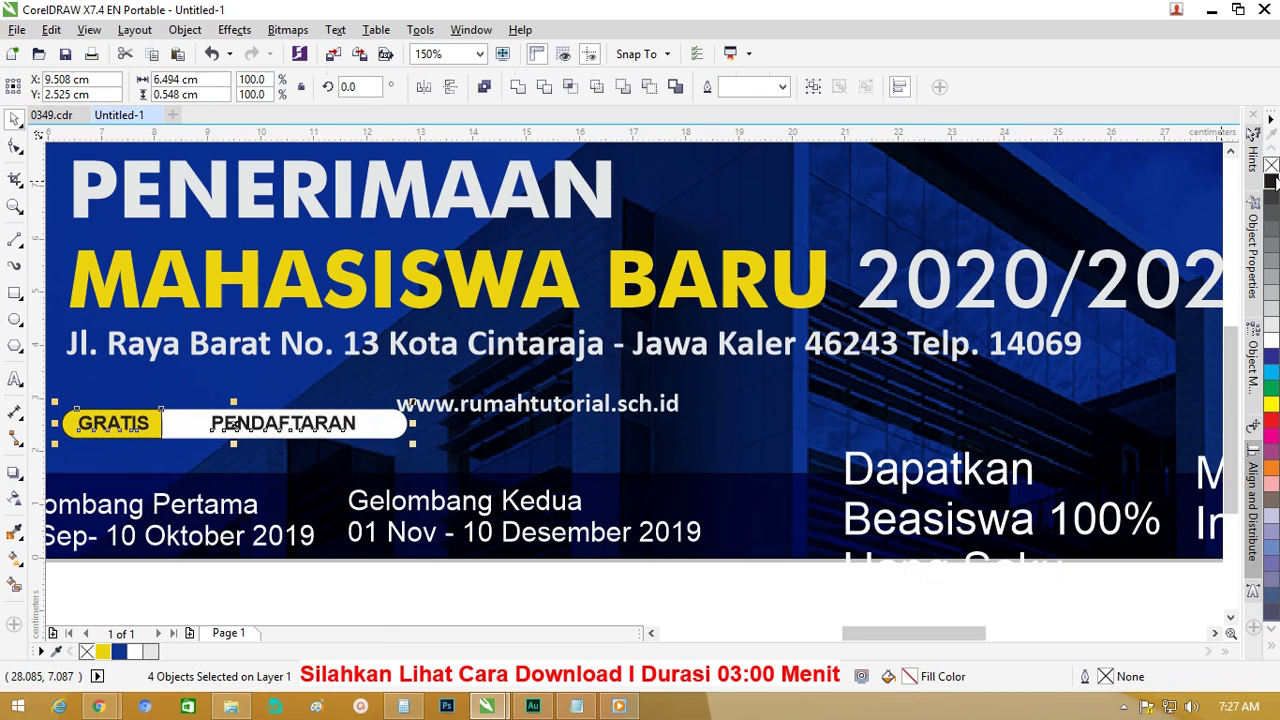
key(Escape)
- Shift PENDAFTARAN left, shorten the white bar's rounded end, and group the four badge pieces
drag(316, 428, 357, 423)
key(F10)
click(400, 425)
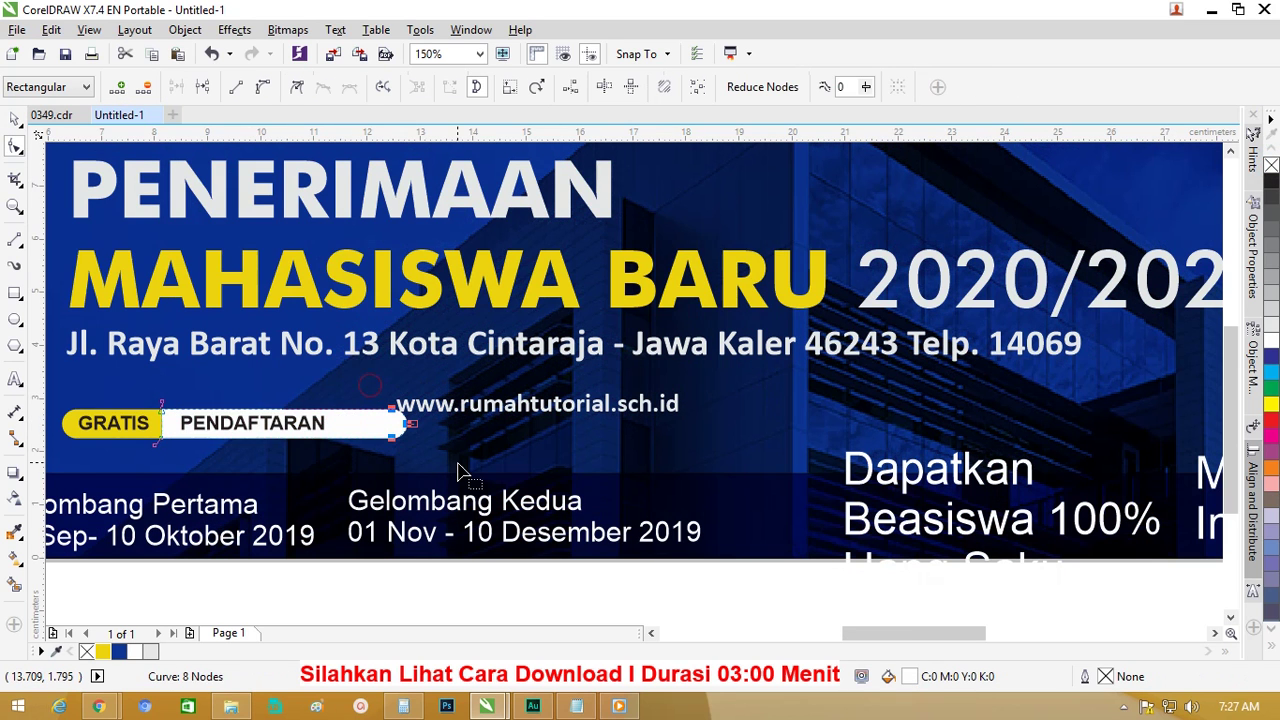
drag(462, 471, 460, 471)
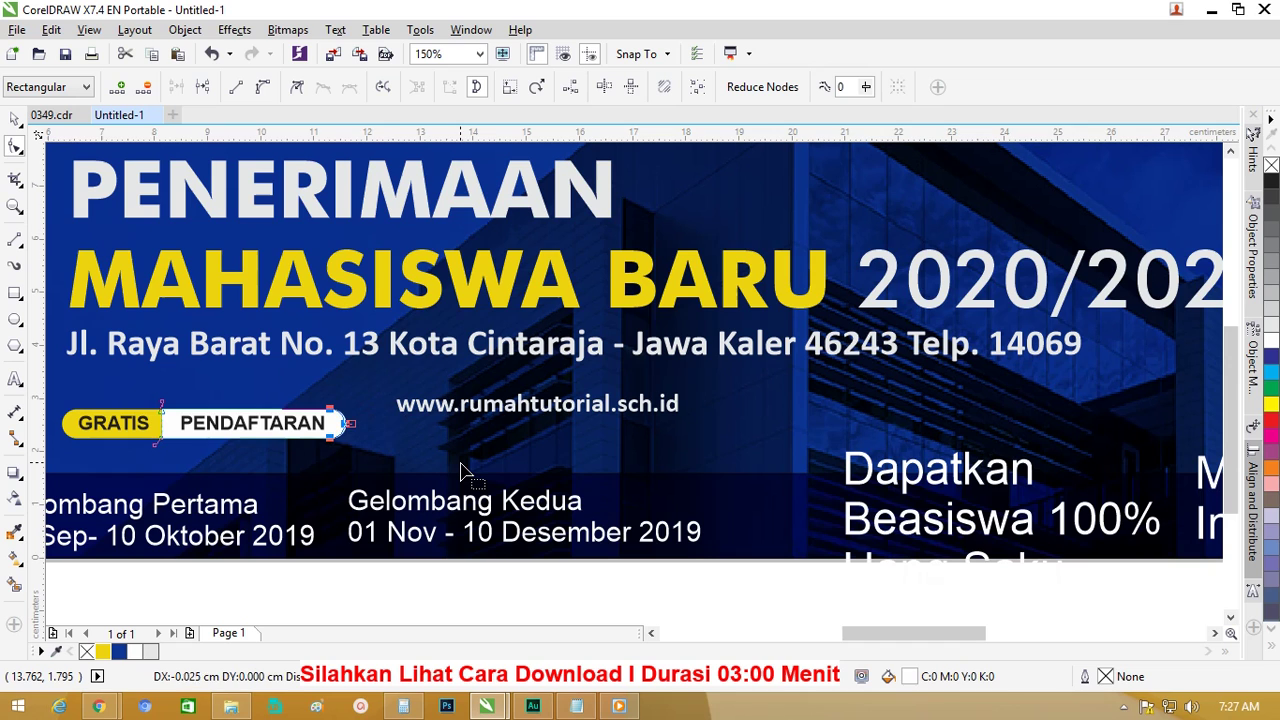
click(16, 120)
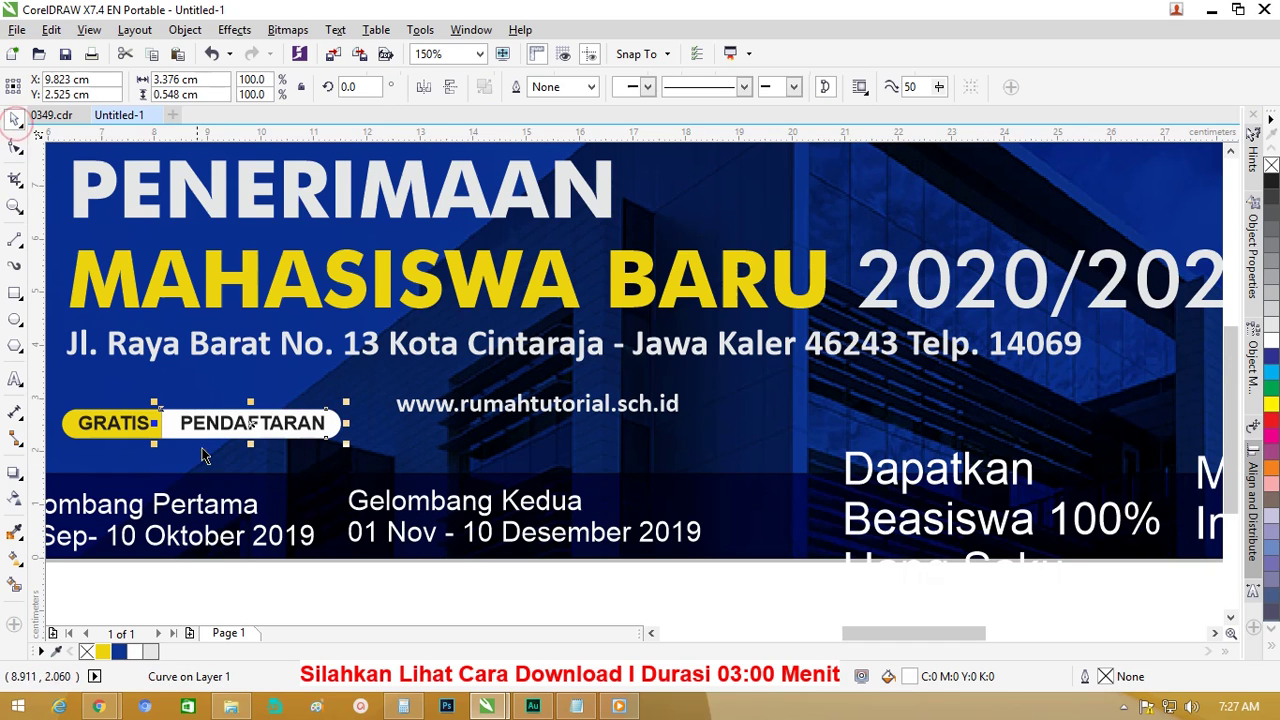
drag(355, 462, 85, 400)
click(363, 471)
key(ctrl+g)
- Shrink the GRATIS/PENDAFTARAN badge and line it up beside the website address
drag(278, 423, 285, 402)
drag(355, 425, 278, 417)
drag(442, 404, 318, 426)
click(285, 398)
shift+click(352, 405)
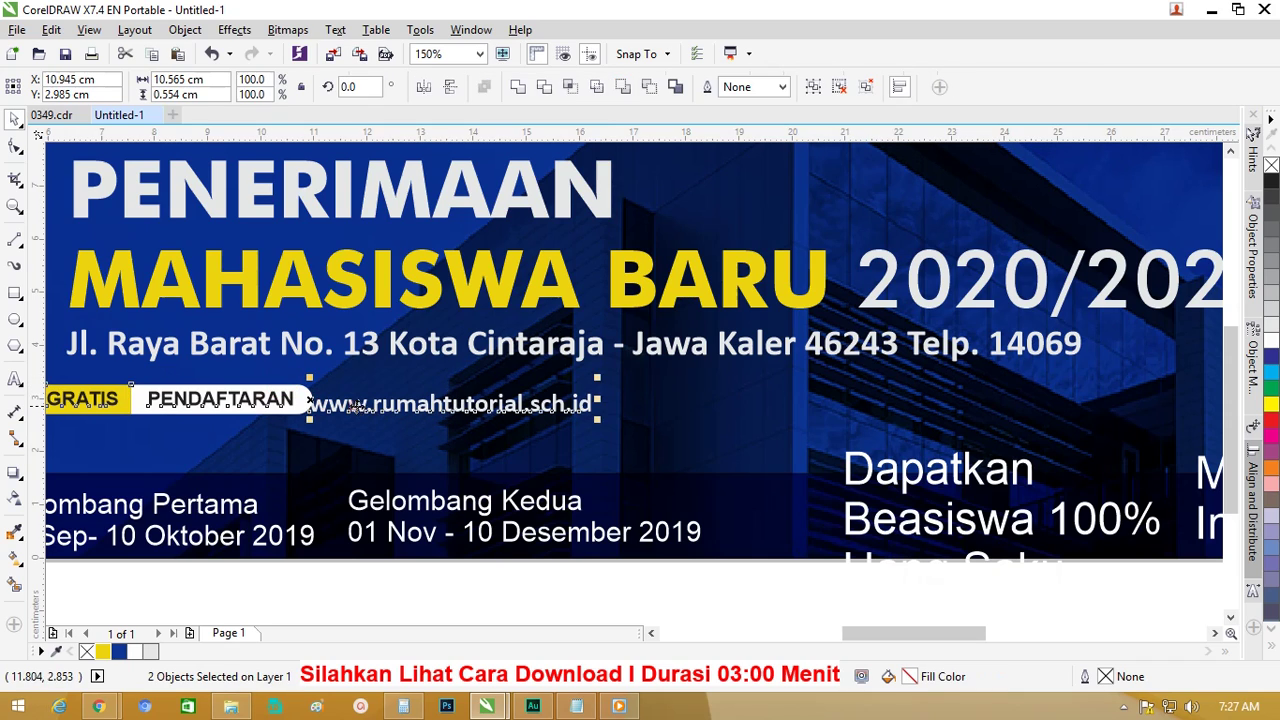
drag(450, 404, 450, 404)
- Copy the GRATIS/PENDAFTARAN badge onto Gelombang Pertama, ungroup it, and delete both copied texts
scroll(342, 492, down, 2)
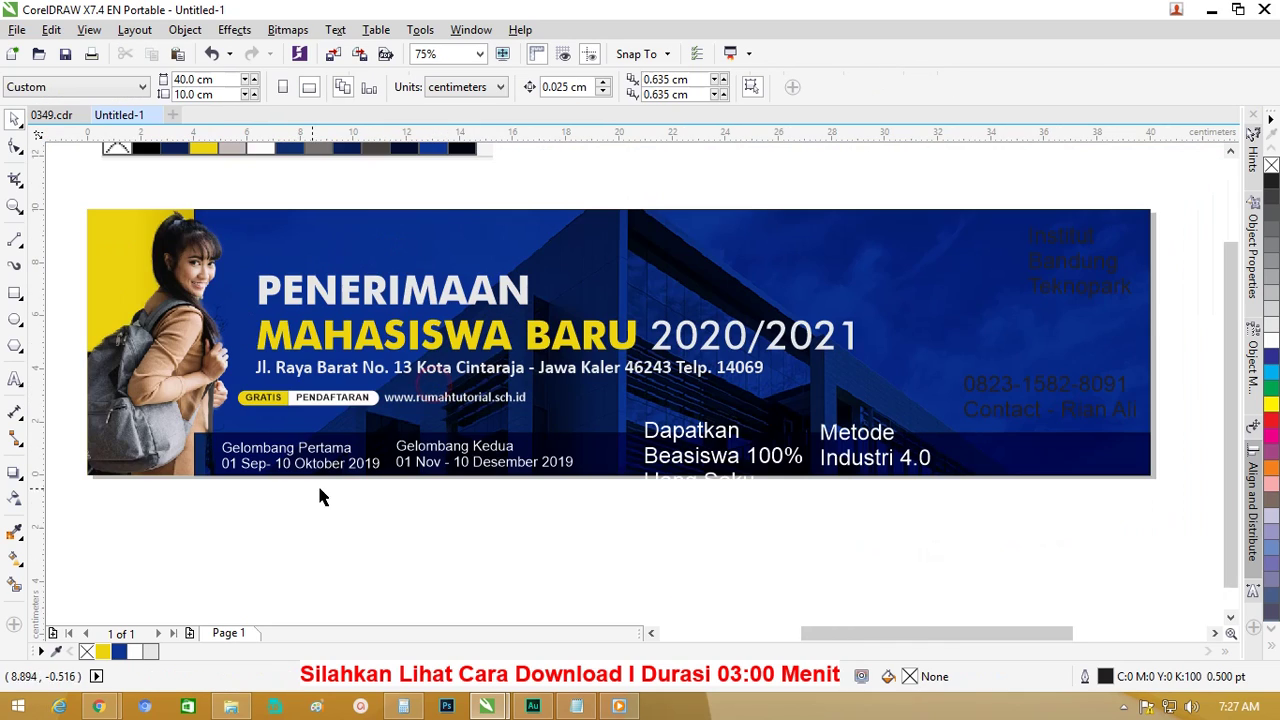
scroll(292, 403, up, 2)
click(288, 400)
drag(288, 400, 258, 505)
right_click(258, 505)
click(327, 104)
click(340, 582)
click(343, 497)
key(Delete)
click(207, 498)
key(Delete)
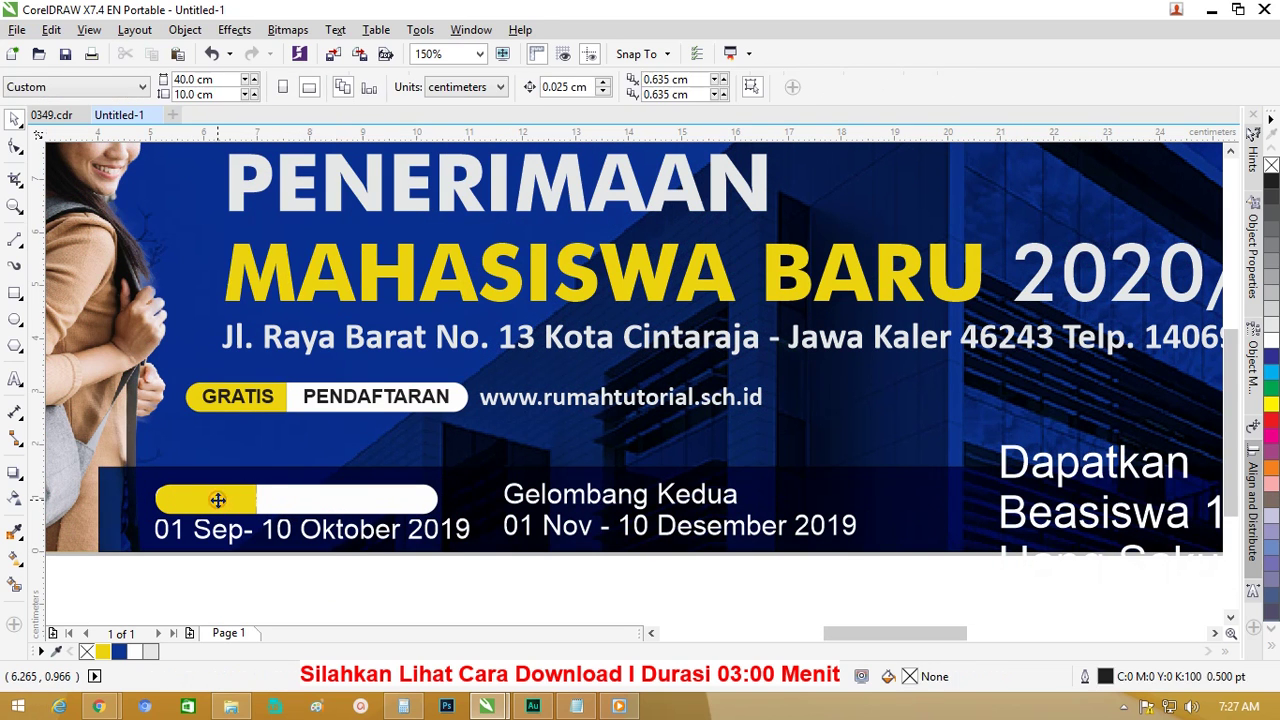
- Position the copied yellow and white pills under the Gelombang Pertama text
click(220, 500)
shift+click(308, 505)
drag(308, 505, 320, 467)
click(335, 510)
shift+click(338, 540)
click(375, 598)
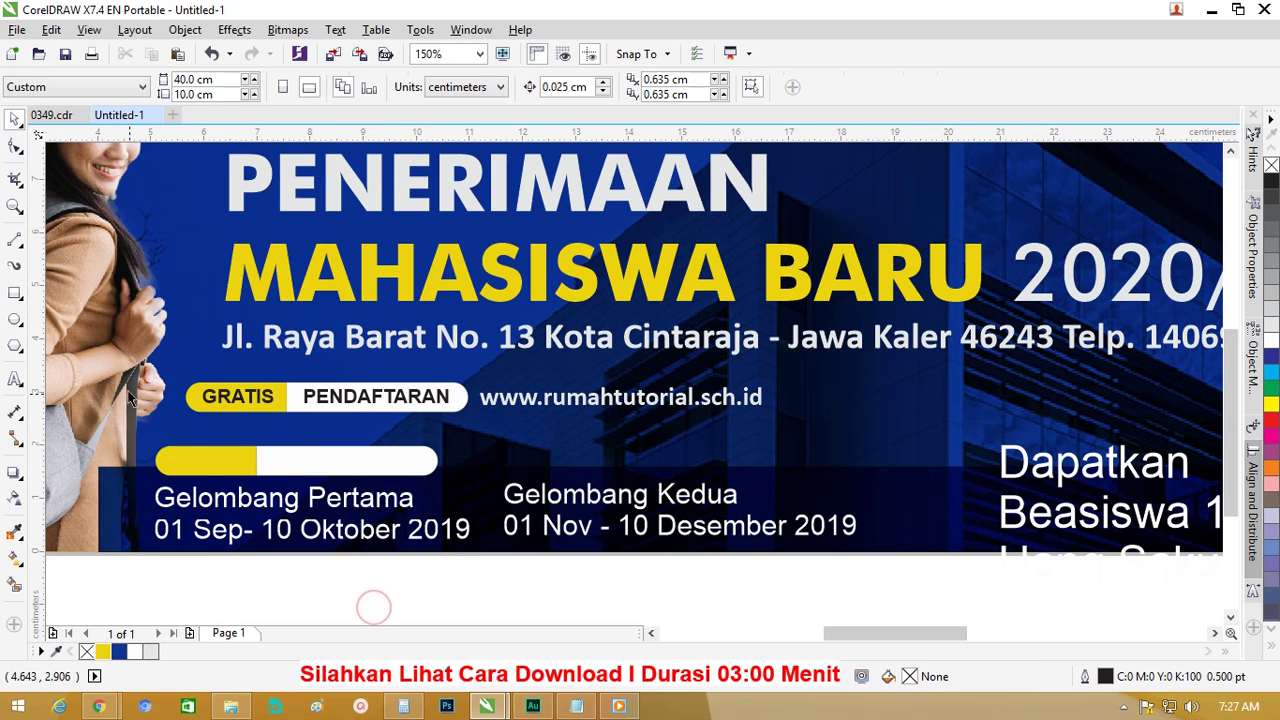
click(118, 380)
click(368, 598)
click(354, 502)
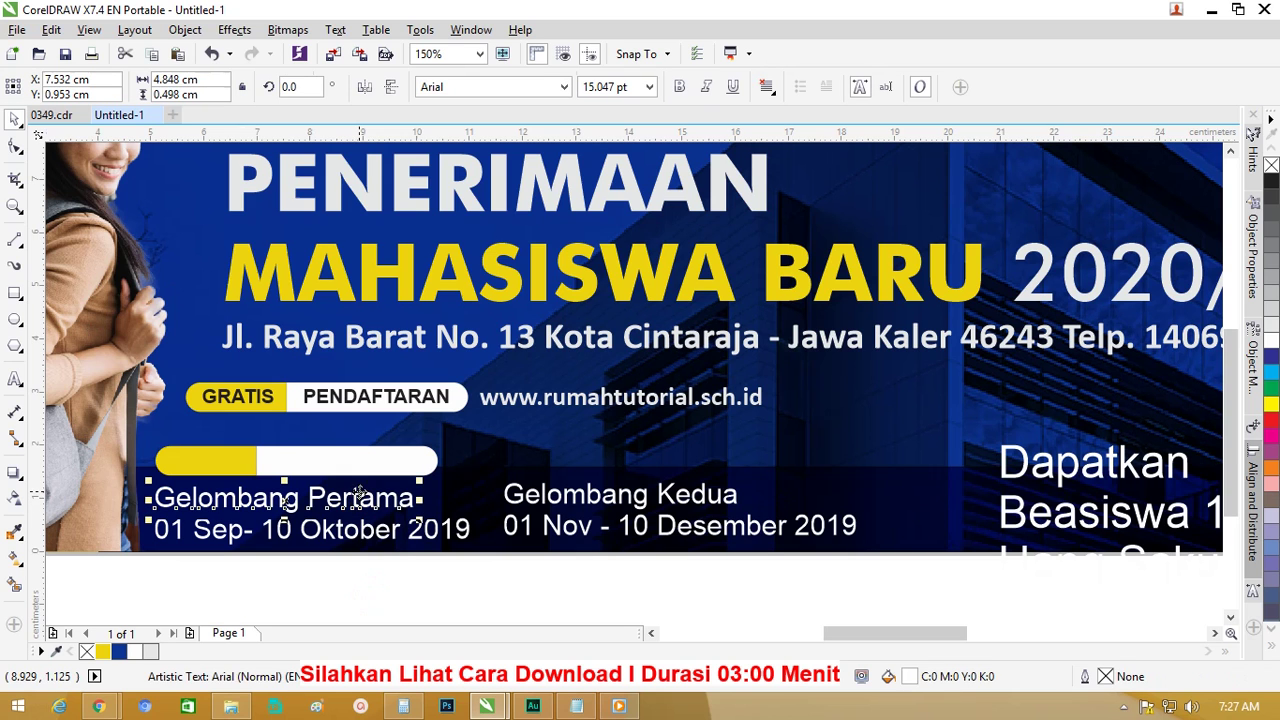
click(358, 462)
click(343, 451)
shift+click(331, 463)
drag(331, 463, 333, 494)
- Shrink Gelombang Pertama to fit inside the pills and make it black and bold
click(238, 505)
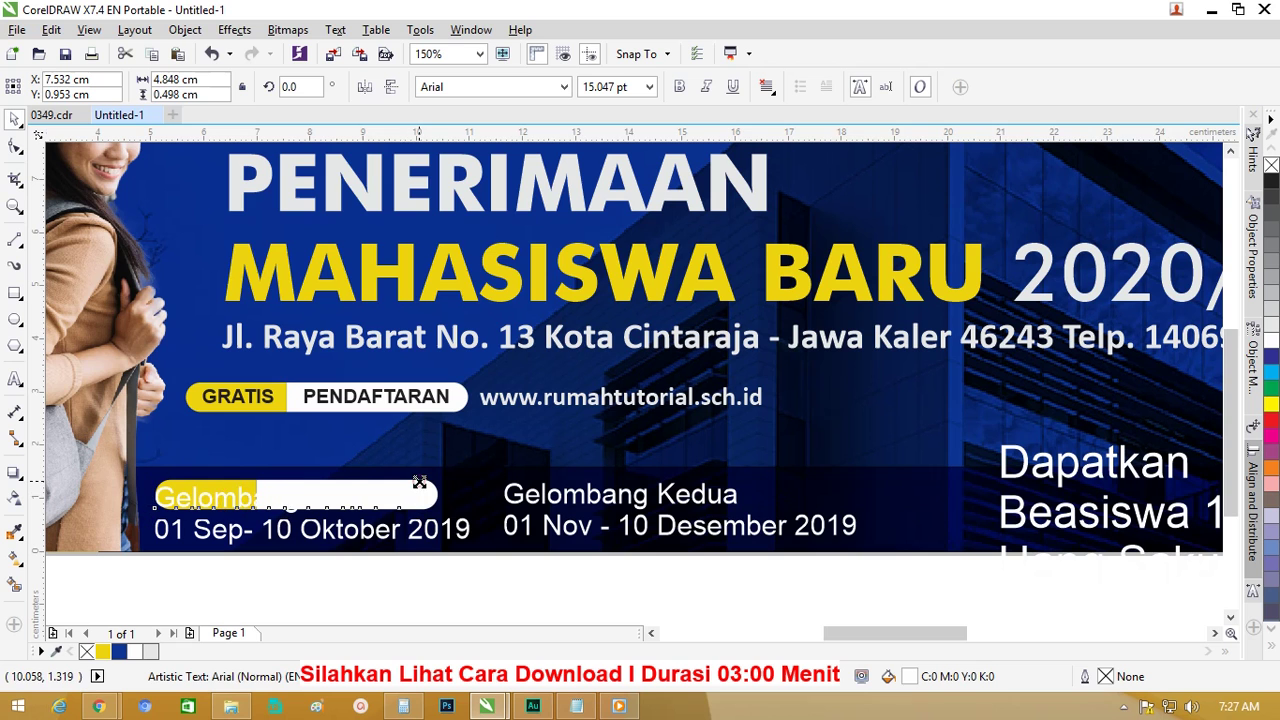
drag(418, 483, 360, 477)
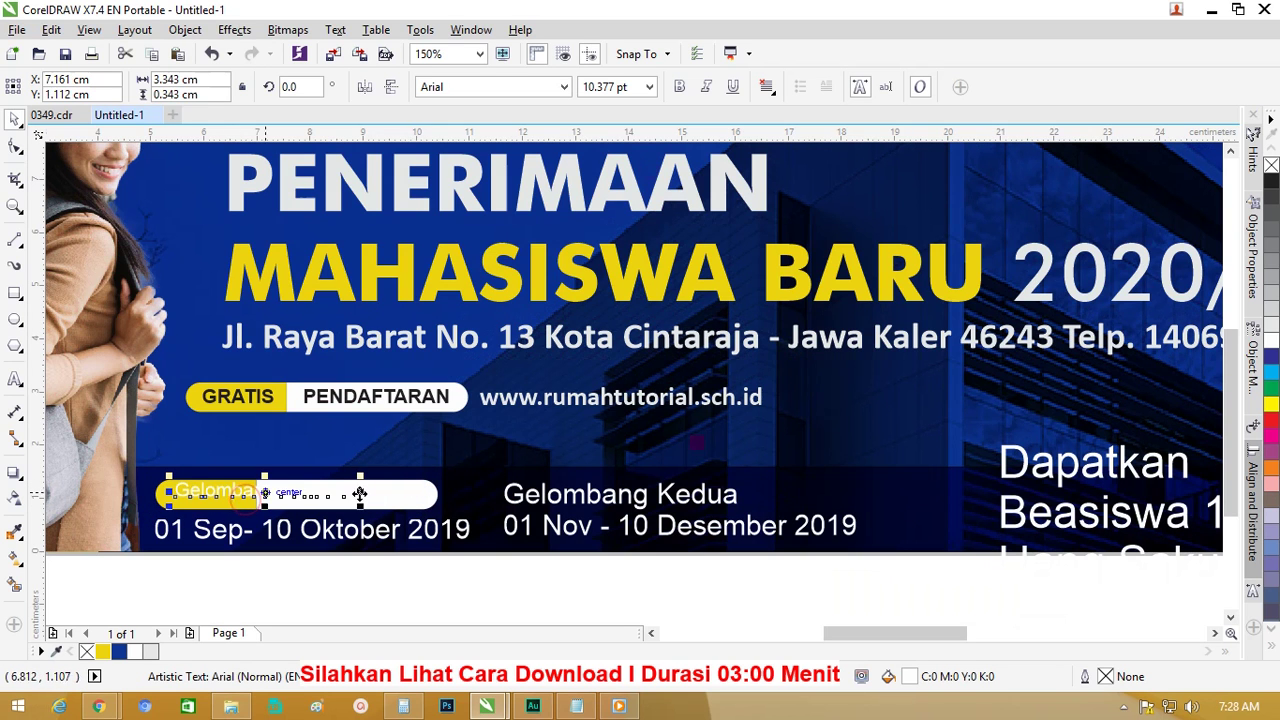
click(1273, 180)
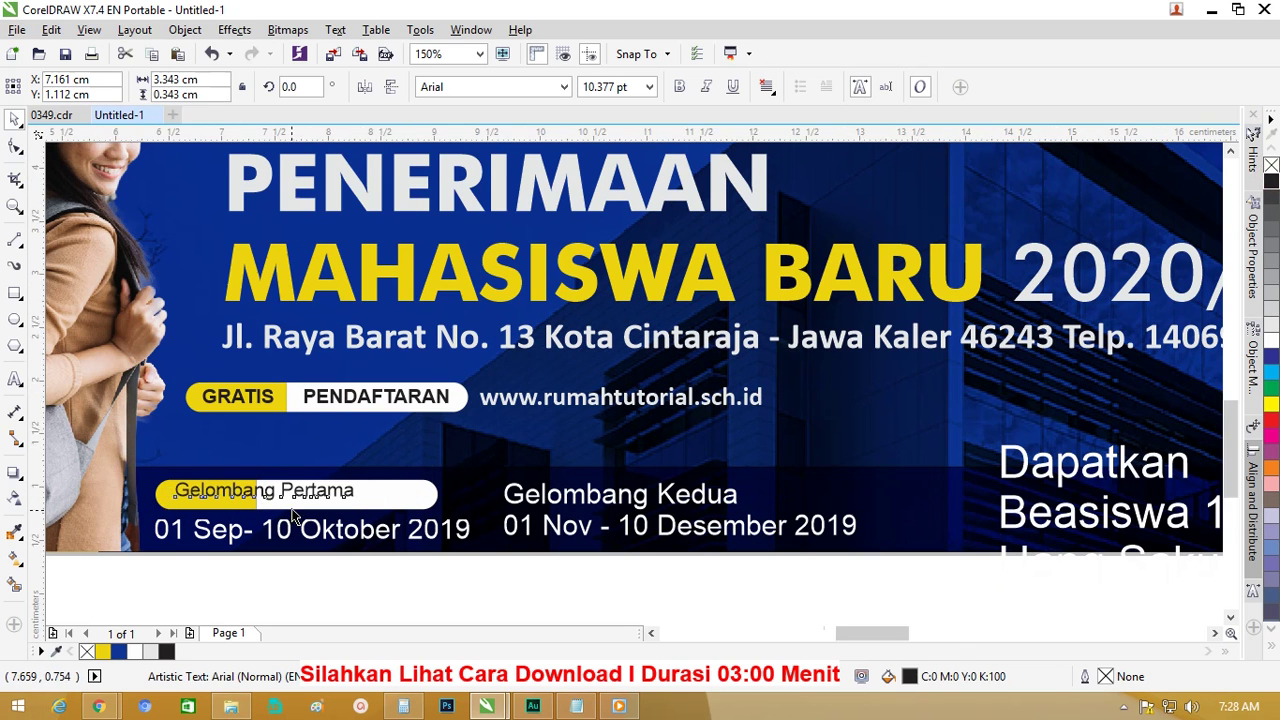
scroll(335, 482, up, 2)
click(677, 87)
drag(856, 633, 842, 633)
click(440, 478)
drag(506, 474, 483, 480)
- Extend the yellow pill's right-end nodes so it covers the word Gelombang
click(322, 464)
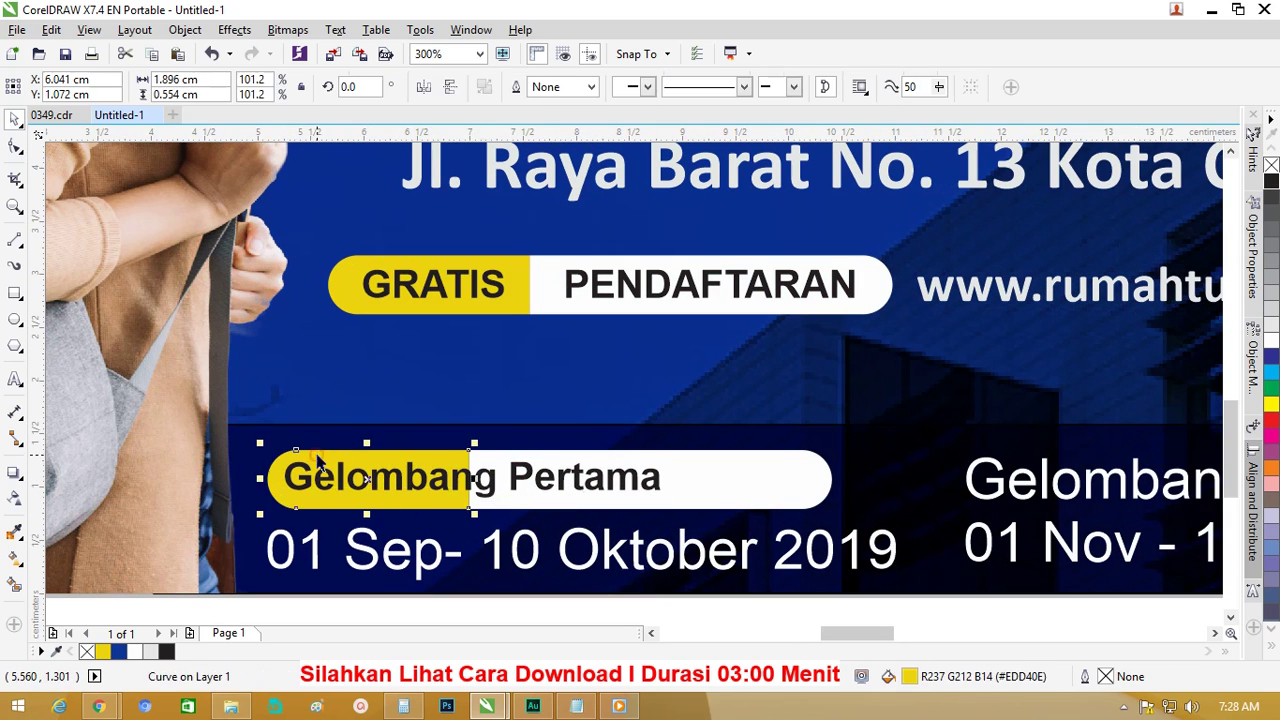
key(F10)
drag(497, 540, 498, 541)
key(Right)
key(Right)
key(Right)
key(Right)
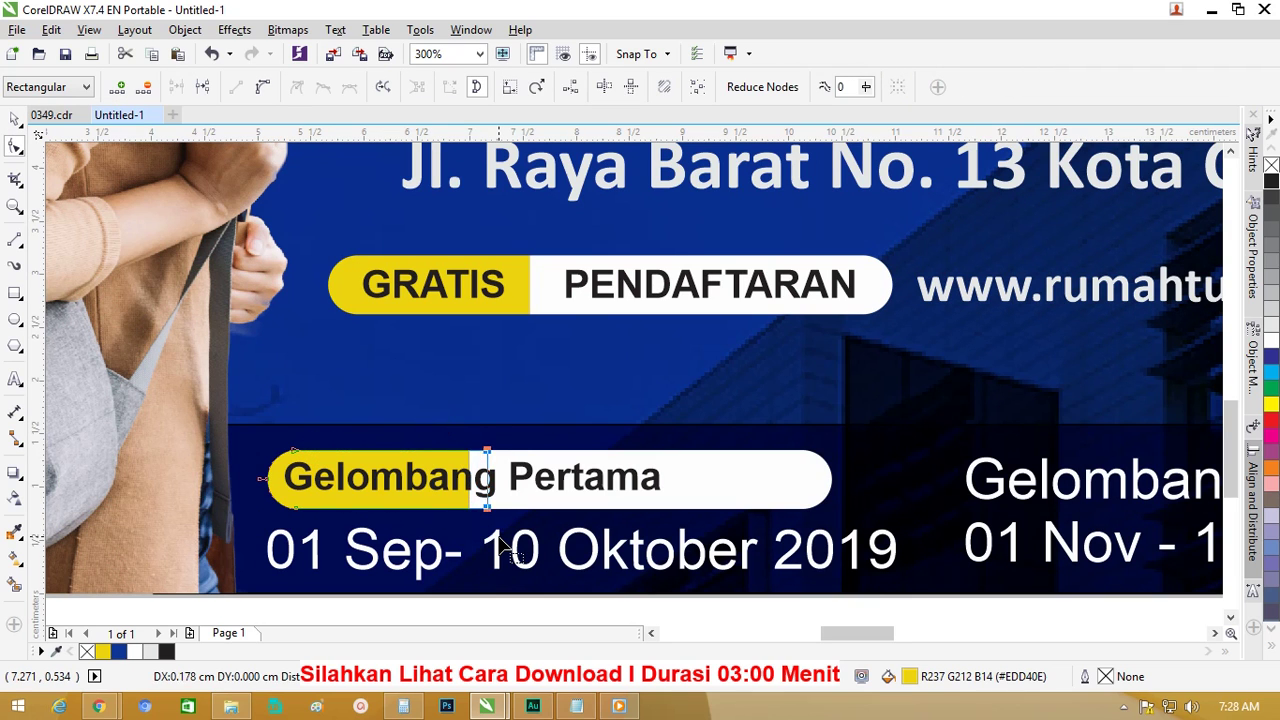
- Nudge the white pill's end nodes with the arrow keys to shorten it around Pertama
click(15, 118)
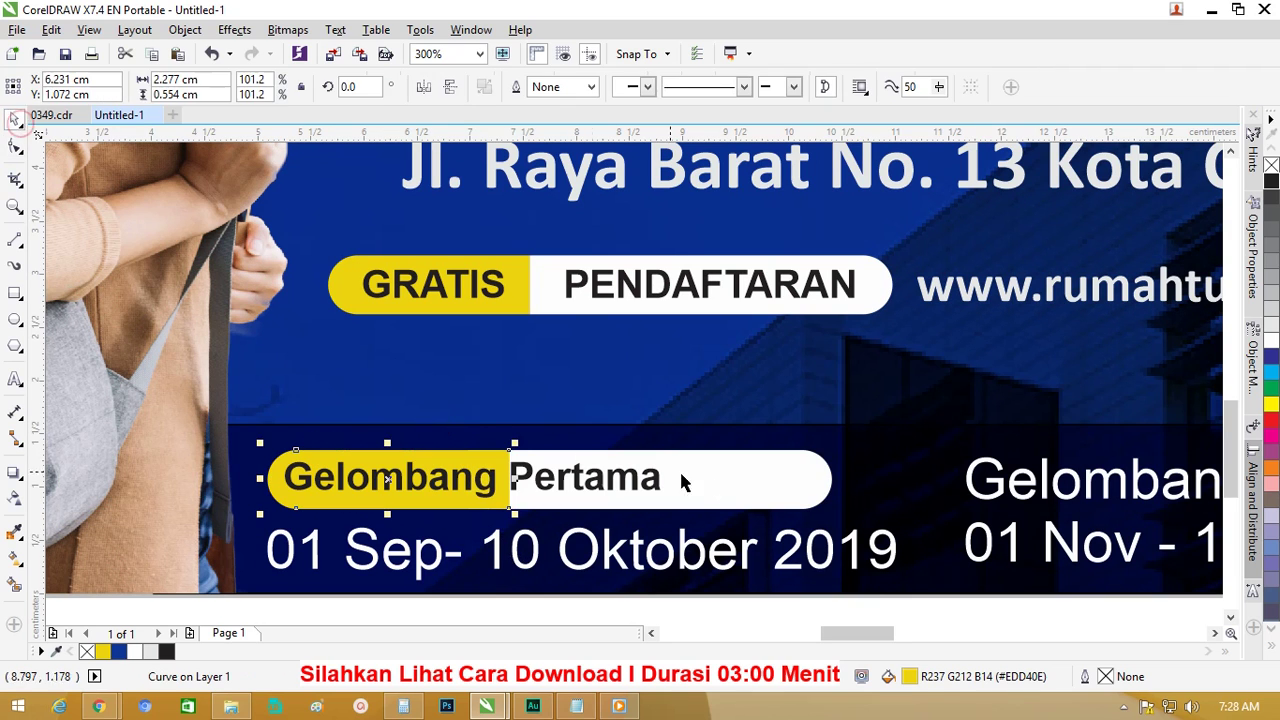
click(720, 483)
key(F10)
drag(437, 430, 505, 545)
key(Right)
key(Right)
key(Right)
key(Right)
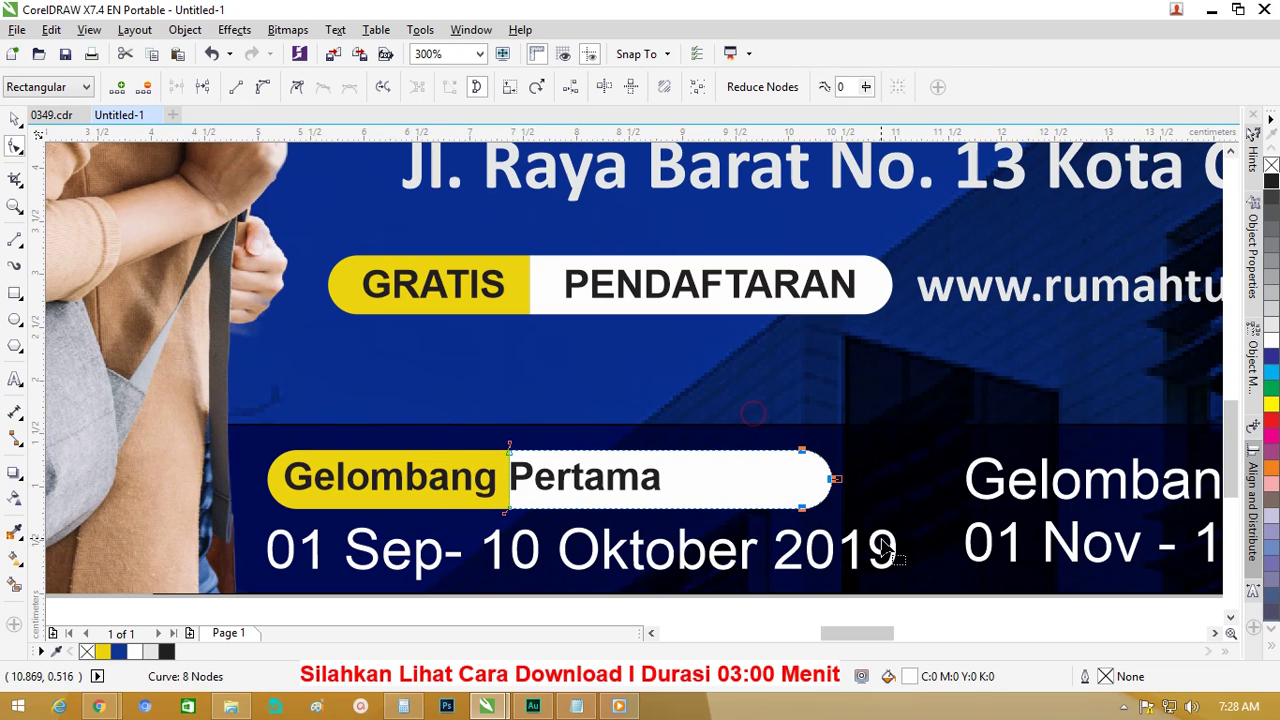
key(Left)
key(Left)
key(Left)
key(Left)
key(Left)
key(Left)
key(Left)
key(Left)
key(Left)
key(Left)
key(Left)
key(Left)
key(Left)
key(Left)
key(Left)
key(Left)
key(Left)
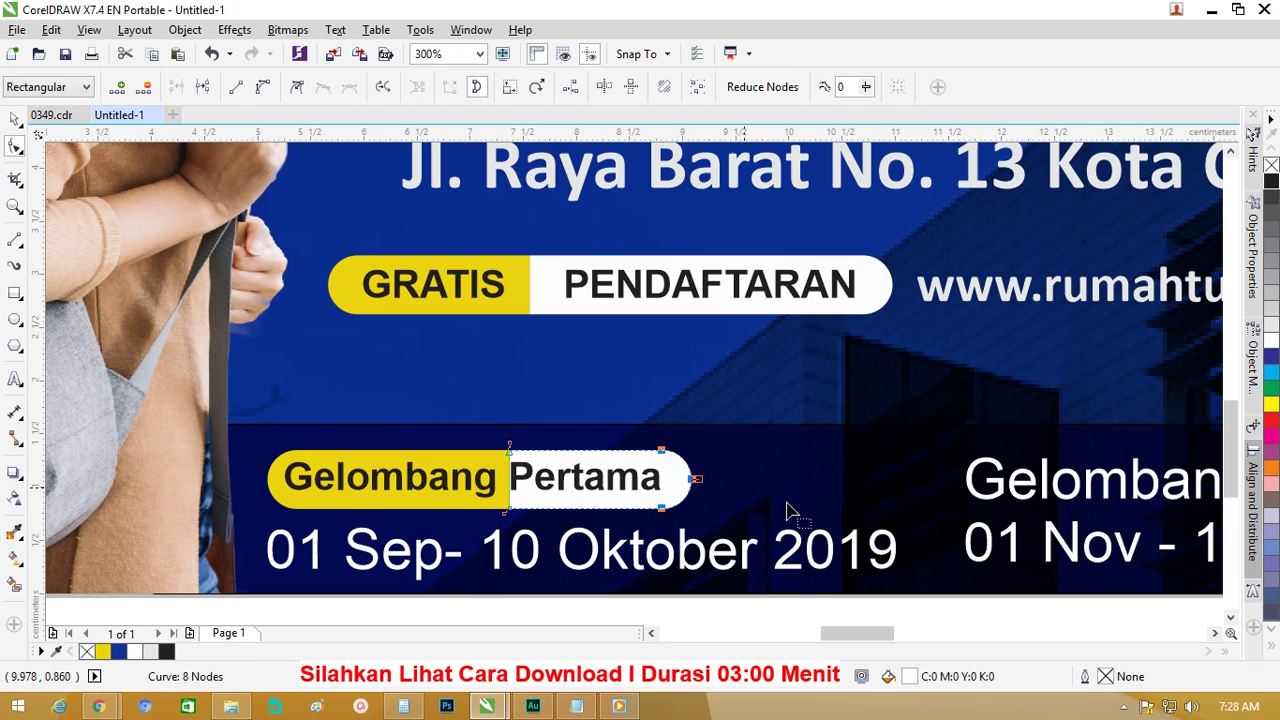
click(13, 118)
- Recheck the white Pertama pill's nodes against the Gelombang Pertama text
click(616, 506)
click(606, 488)
click(640, 484)
click(640, 480)
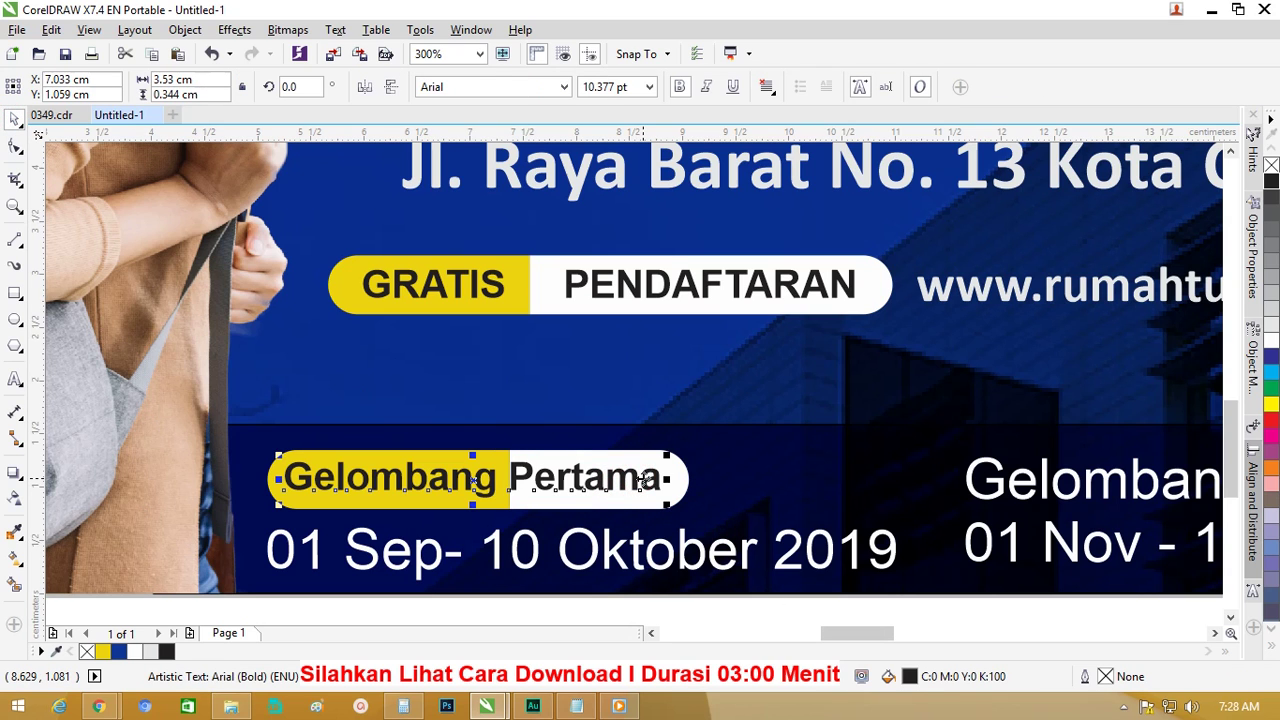
key(F10)
click(645, 485)
click(13, 118)
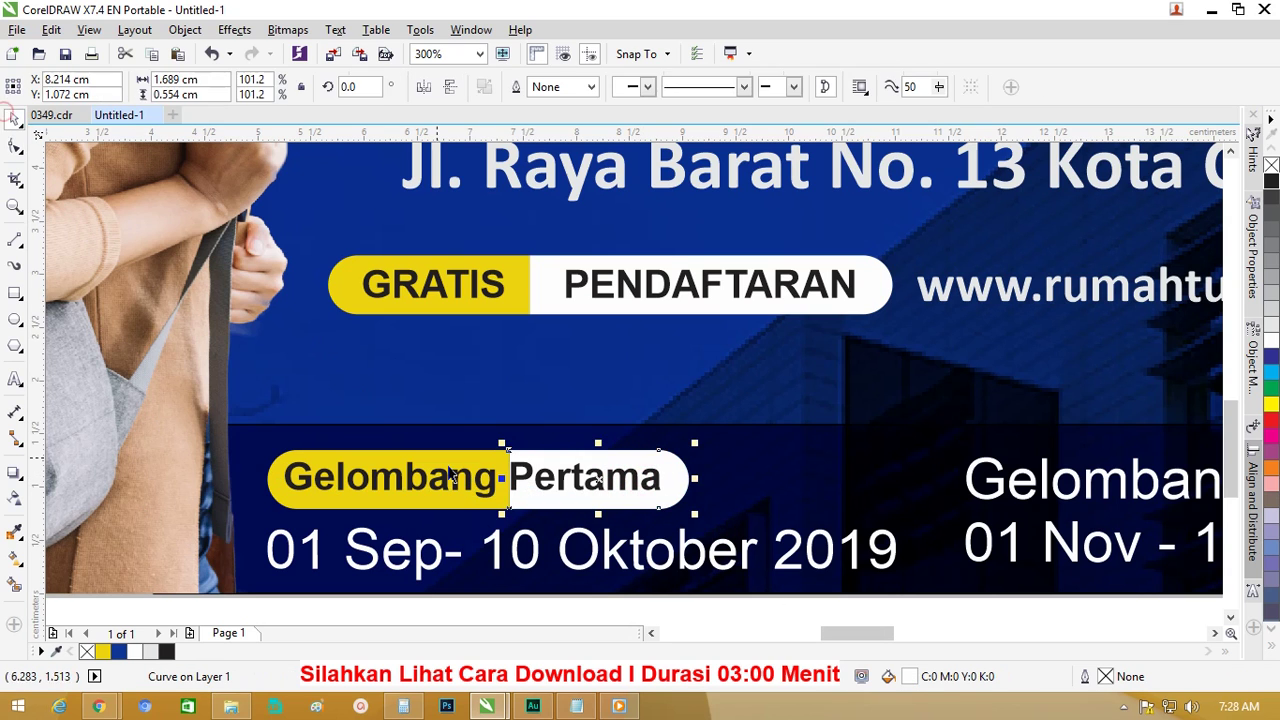
- Review the Gelombang Pertama text in edit mode, then select the 01 Sep- 10 Oktober 2019 date line
click(466, 491)
double_click(466, 491)
click(513, 476)
key(Escape)
click(809, 423)
scroll(710, 485, down, 1)
click(739, 495)
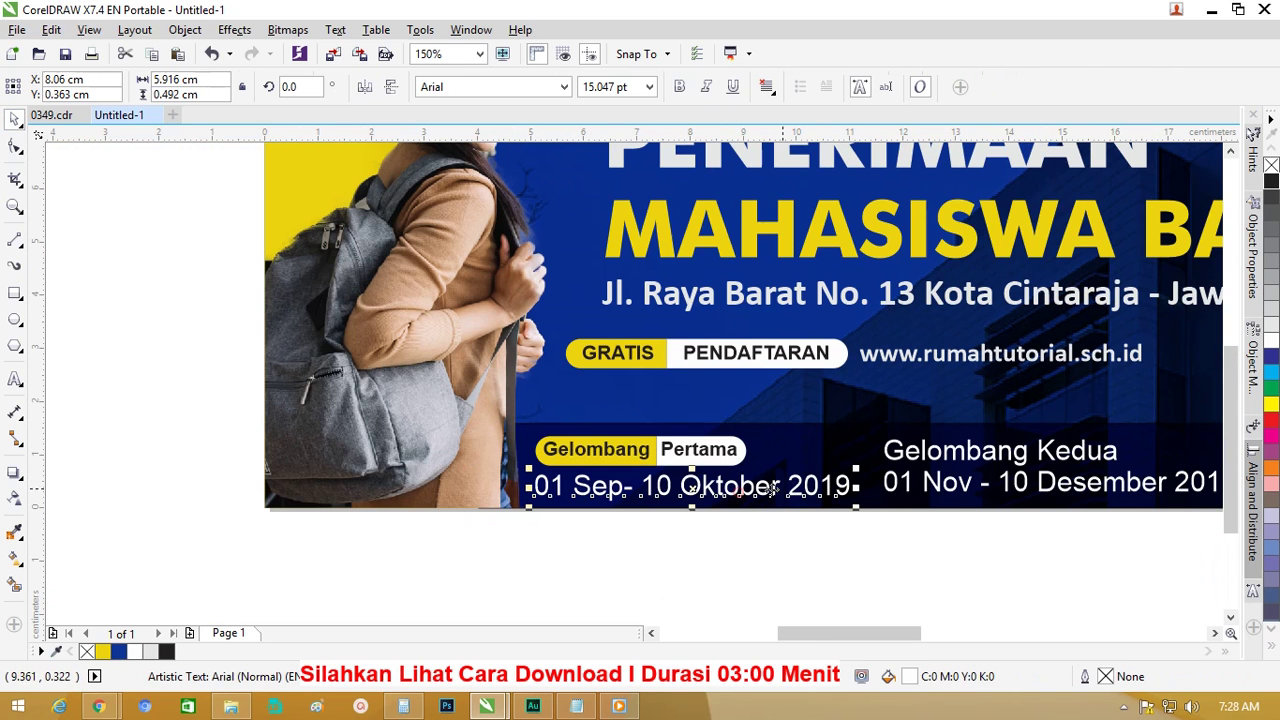
- Shrink both date lines together and spread them apart, moving the 01 Nov line right
shift+click(912, 485)
scroll(912, 485, down, 1)
drag(1087, 467, 973, 477)
key(z)
drag(705, 435, 1093, 525)
click(15, 118)
drag(400, 402, 414, 397)
drag(514, 408, 581, 406)
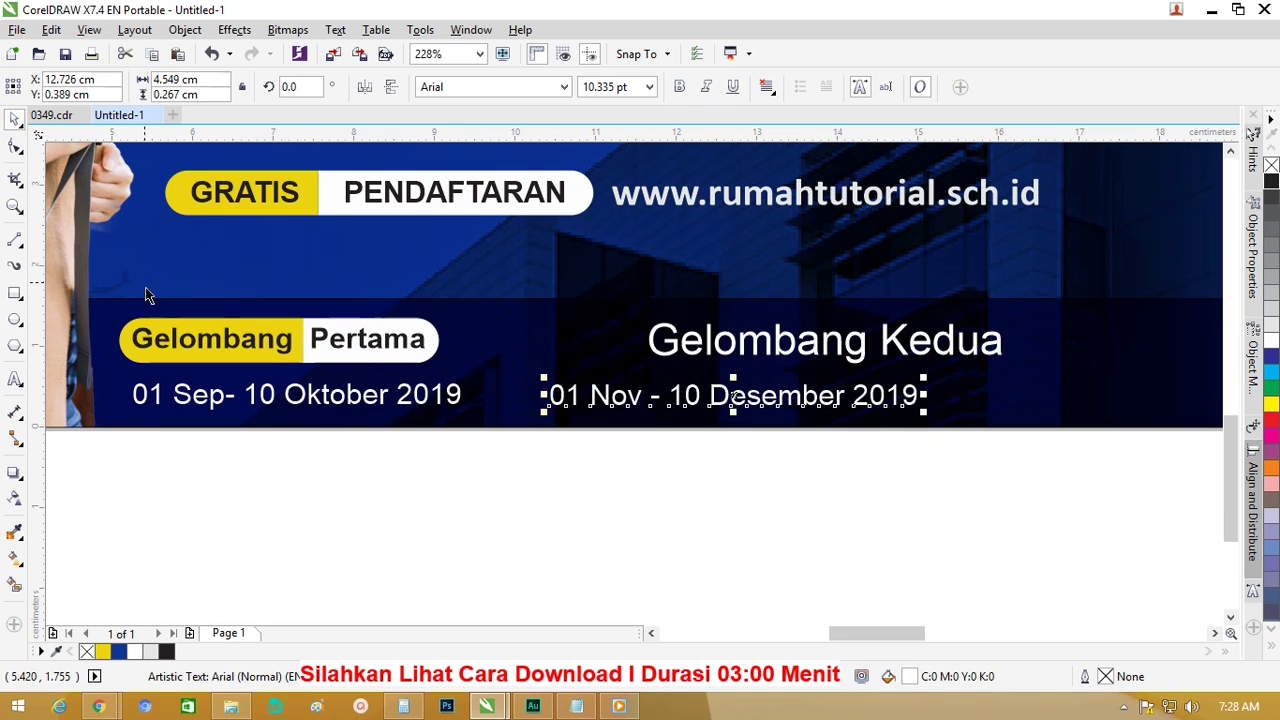
- Undo the accidental background move and lock the background image in place
drag(124, 298, 136, 273)
right_click(136, 273)
click(46, 239)
right_click(68, 240)
click(147, 452)
- Duplicate the Gelombang Pertama pill over the second wave and retype its word as 'Kedua'
drag(403, 368, 457, 380)
drag(394, 348, 884, 358)
ctrl+click(954, 352)
double_click(876, 338)
key(ctrl+a)
text(K)
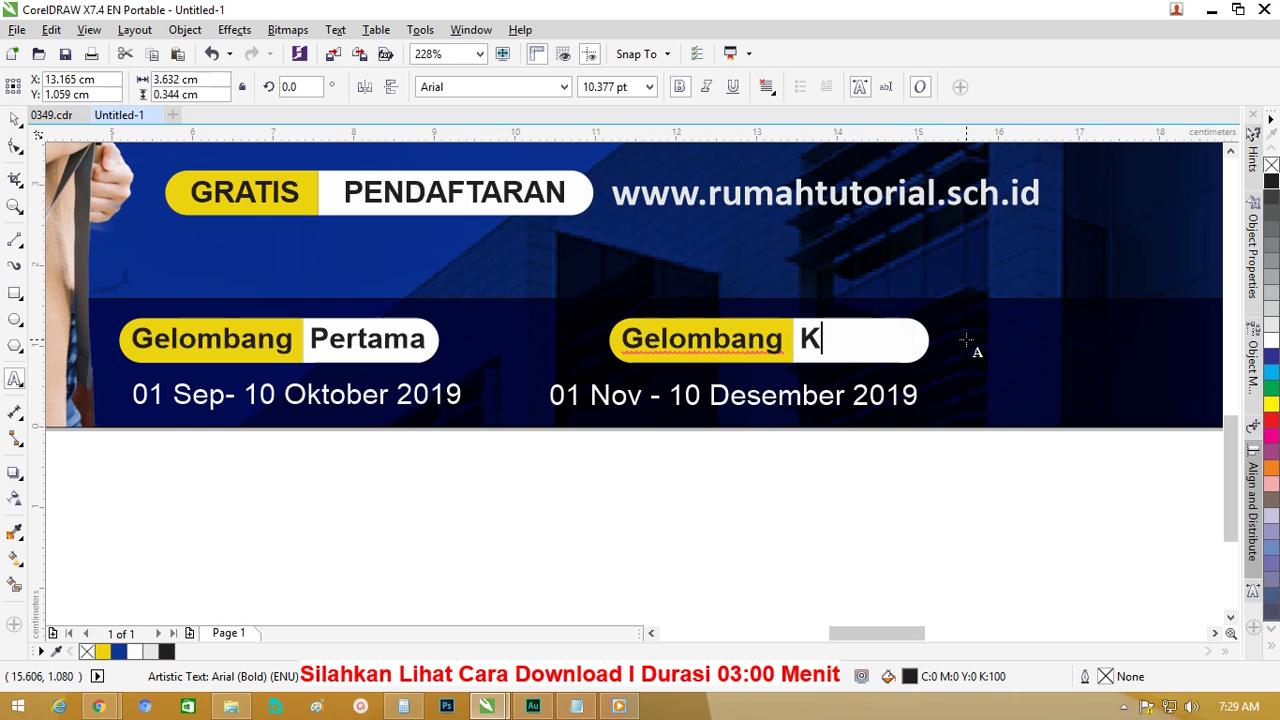
text(edua)
click(14, 118)
- Move the 01 Nov date line right and left-align it with the Kedua pill
click(406, 400)
drag(592, 400, 655, 400)
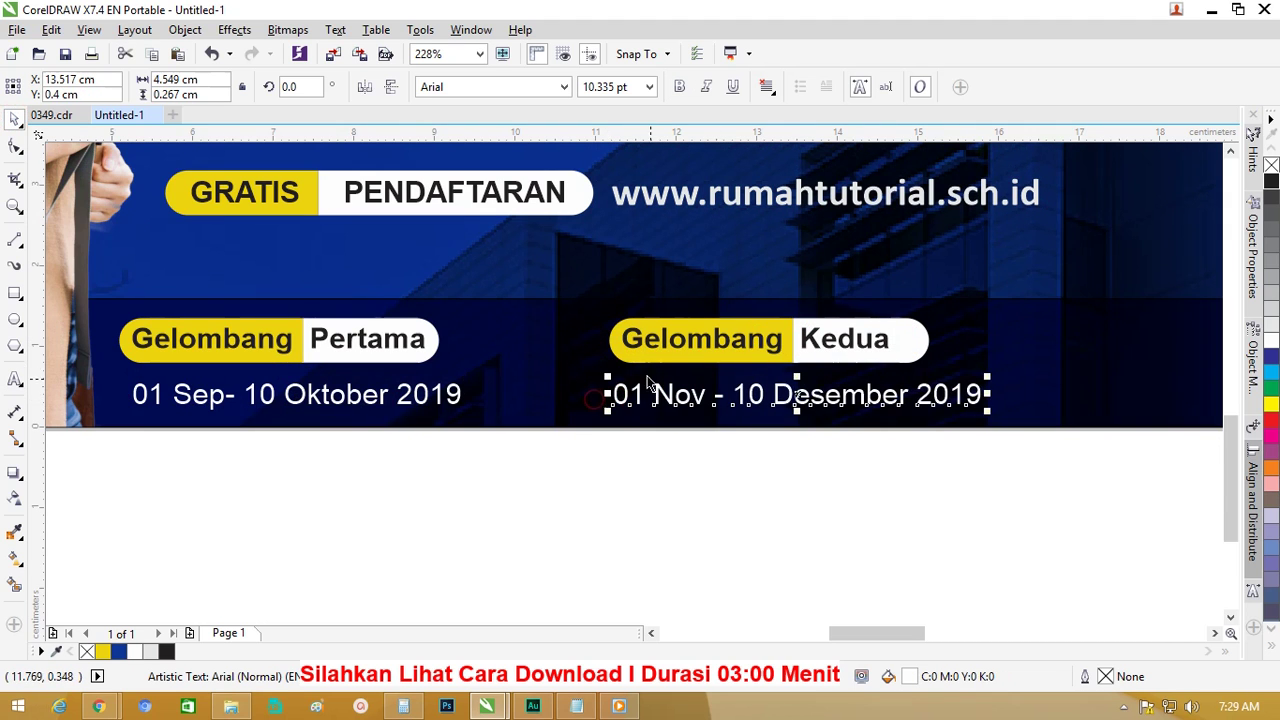
shift+click(630, 352)
key(l)
key(Escape)
- Try right-aligning the Pertama pill with the 01 Sep date, then undo the date's jump
click(458, 398)
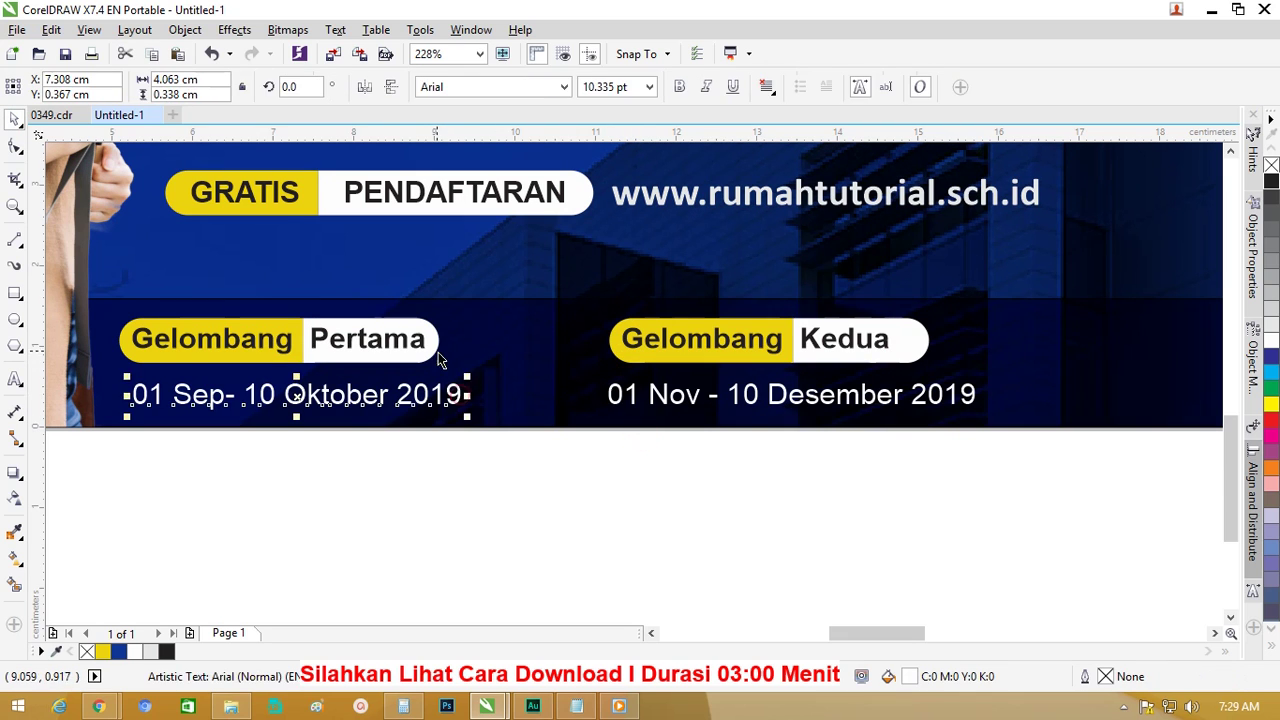
shift+click(440, 350)
key(r)
key(ctrl+z)
click(427, 457)
- Group the Pertama pill pieces and centre them over the 01 Sep date line
click(408, 408)
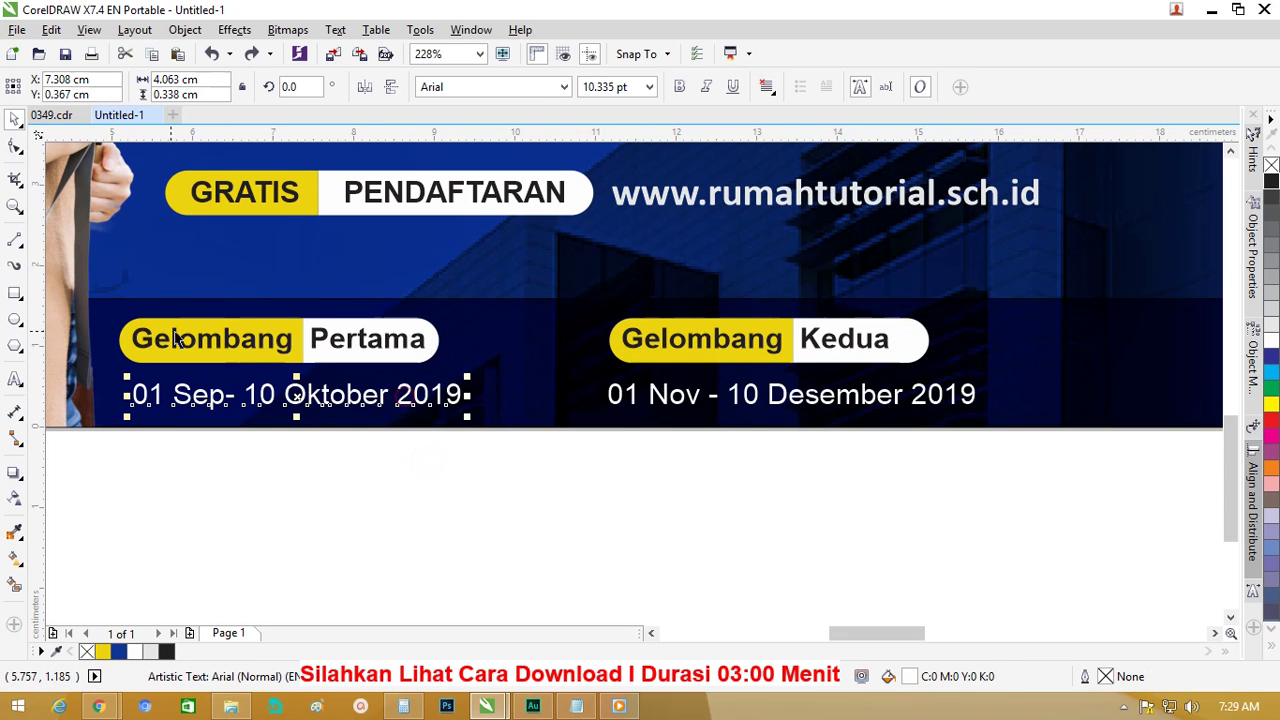
shift+click(125, 343)
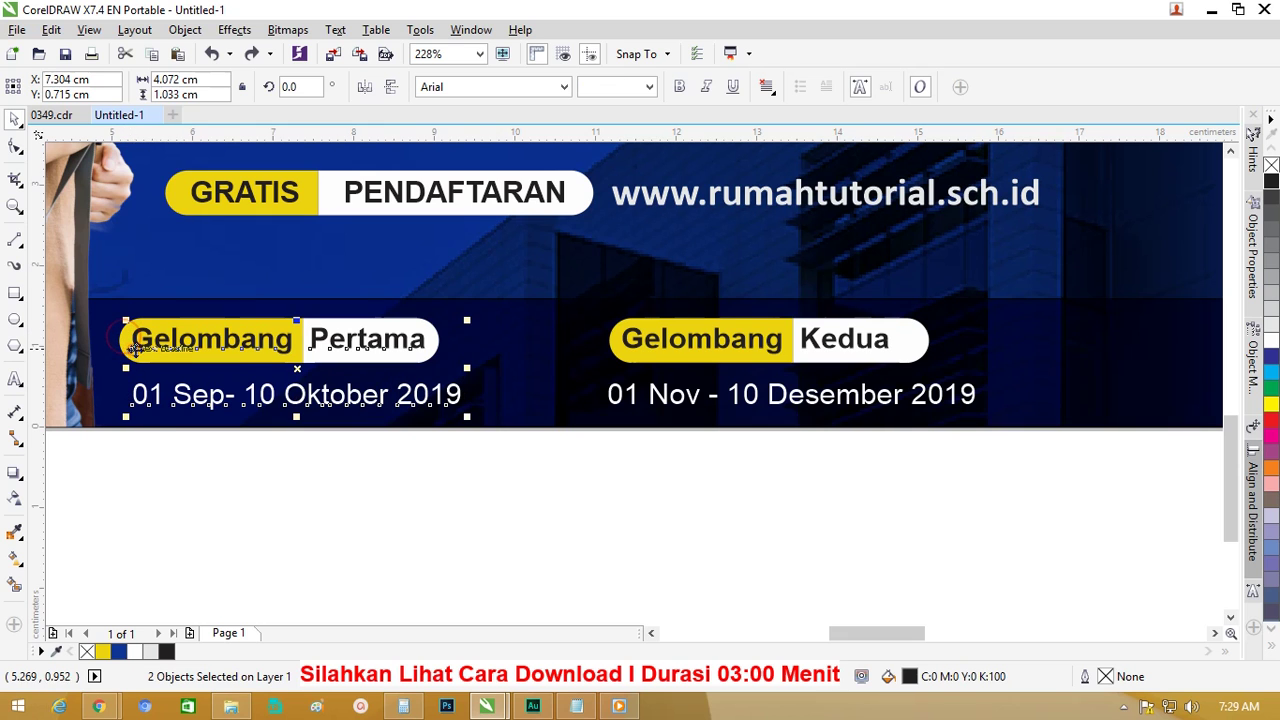
click(406, 316)
drag(160, 320, 160, 320)
click(500, 466)
drag(500, 466, 80, 263)
shift+click(385, 398)
key(ctrl+g)
shift+click(443, 400)
key(c)
click(444, 438)
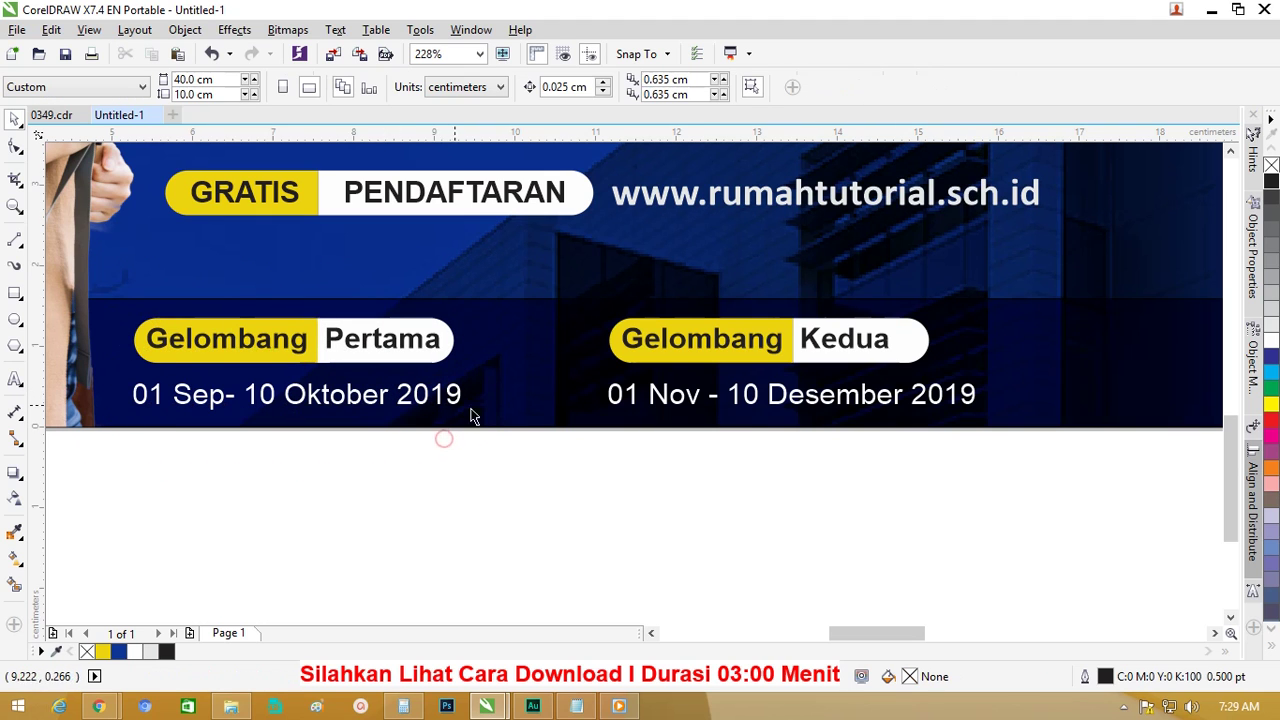
- Group the Gelombang Kedua pill and move it with its date line closer to Pertama
drag(966, 455, 594, 280)
shift+click(818, 395)
key(ctrl+g)
drag(1012, 462, 588, 305)
drag(467, 447, 113, 295)
click(522, 460)
drag(983, 443, 551, 335)
click(649, 466)
- Lock the background Lens rectangle in place
scroll(737, 515, down, 3)
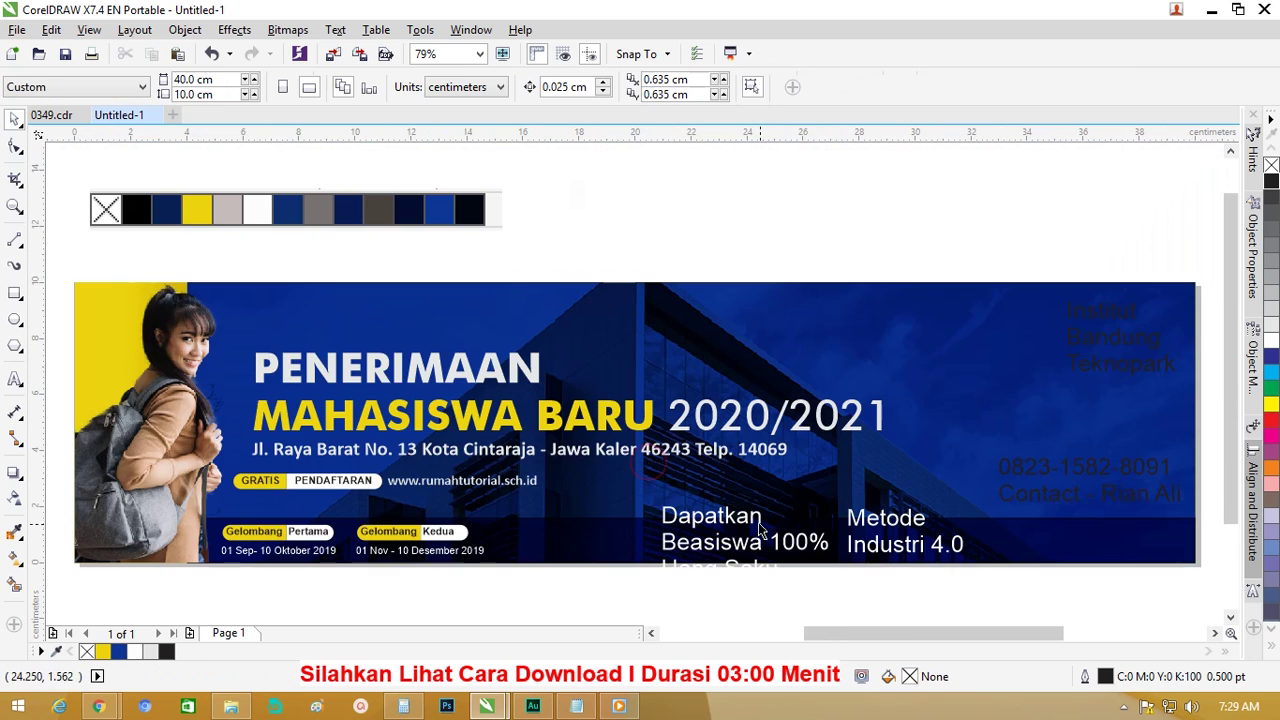
click(768, 558)
click(774, 588)
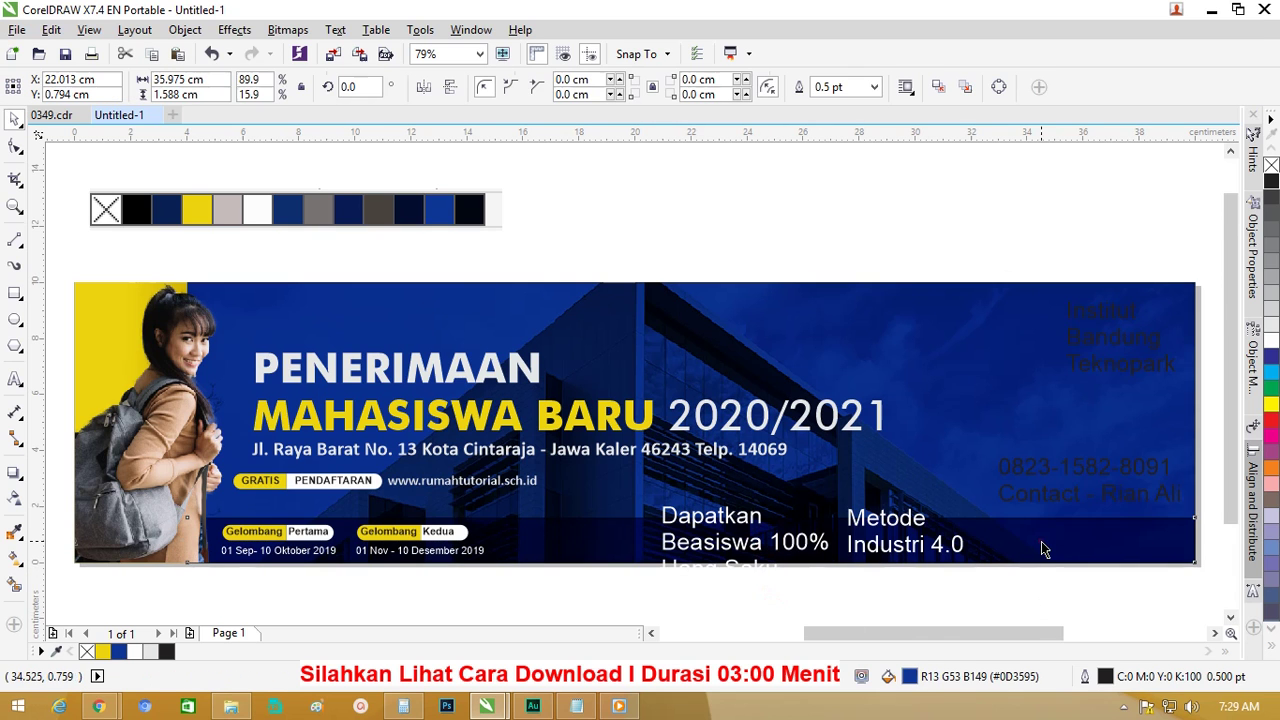
right_click(1042, 545)
click(1090, 287)
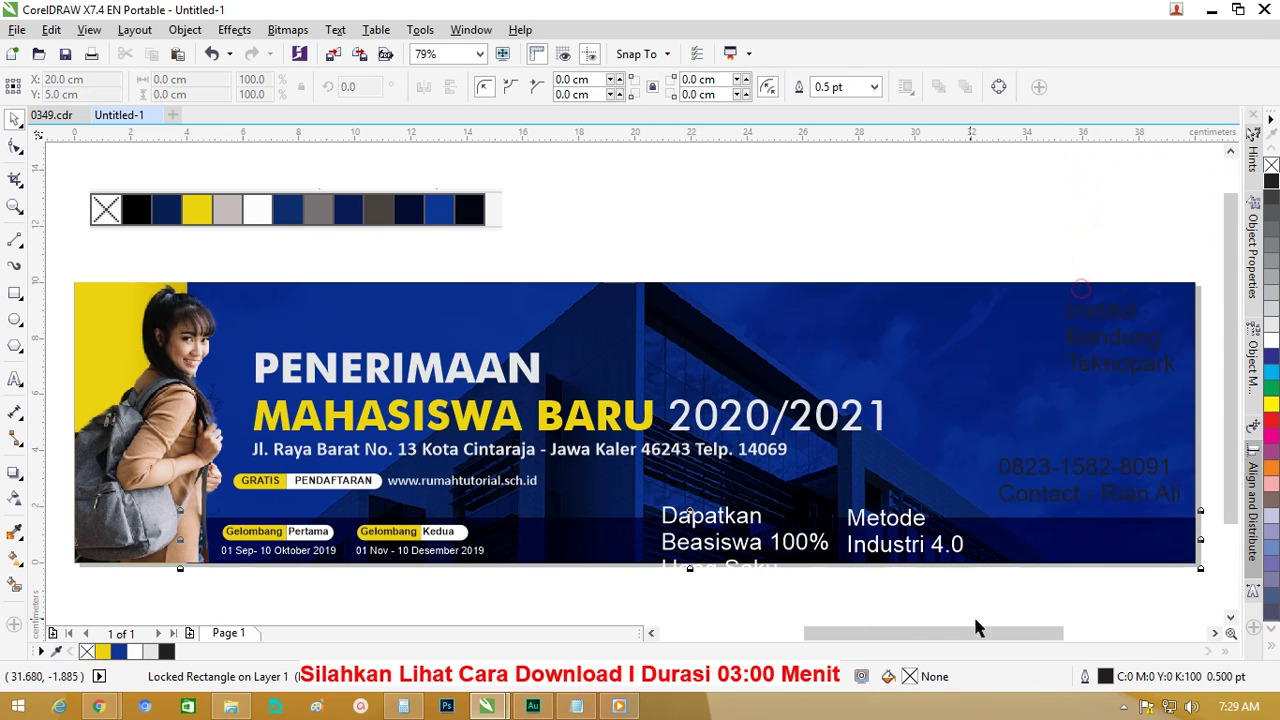
- Scale down the five right-side texts and drag them into the bottom info strip
click(1117, 629)
drag(1076, 631, 934, 631)
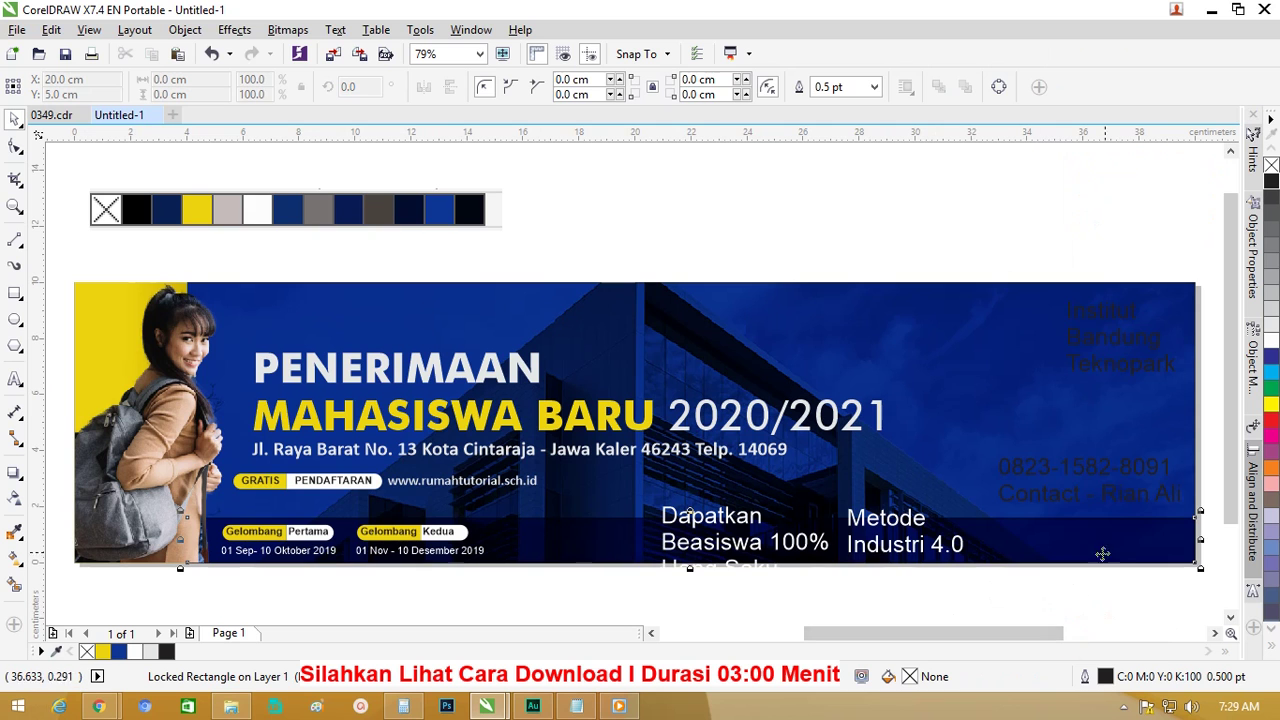
scroll(968, 528, down, 2)
drag(986, 320, 601, 557)
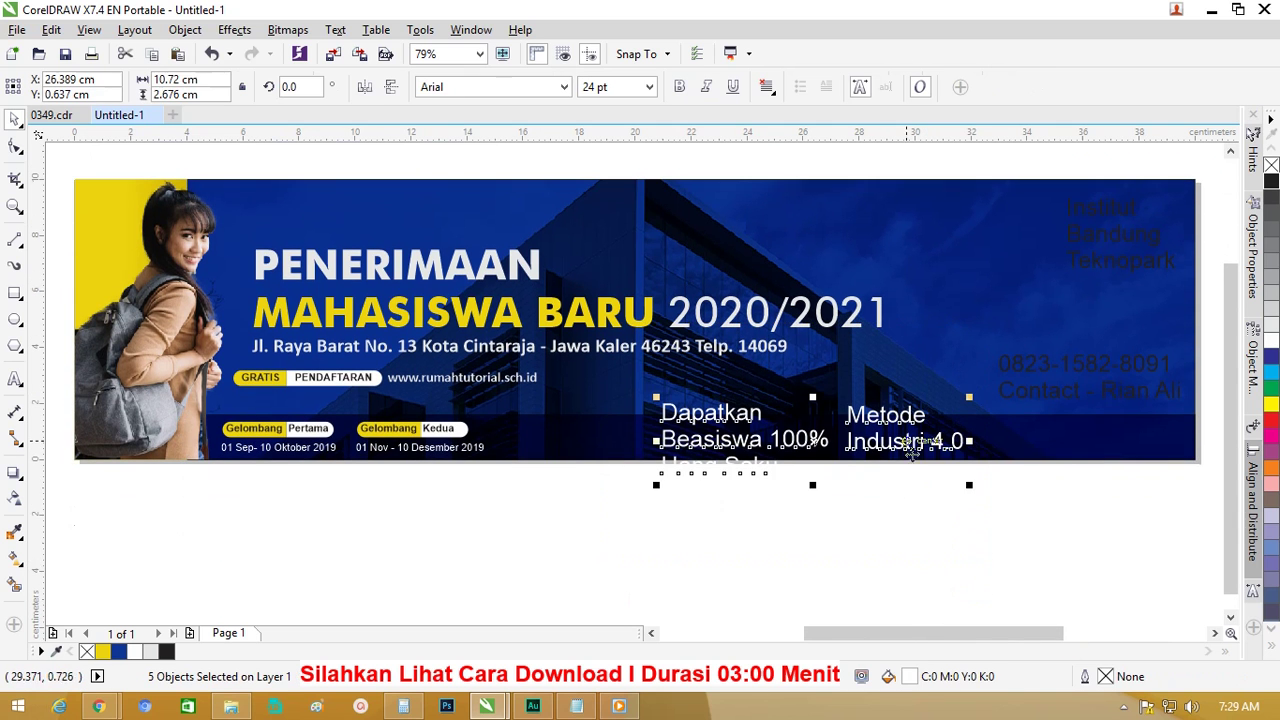
drag(968, 485, 860, 455)
drag(700, 417, 600, 430)
drag(760, 404, 706, 420)
drag(600, 440, 598, 445)
- Zoom in on the five info texts and make them bold
key(z)
click(820, 480)
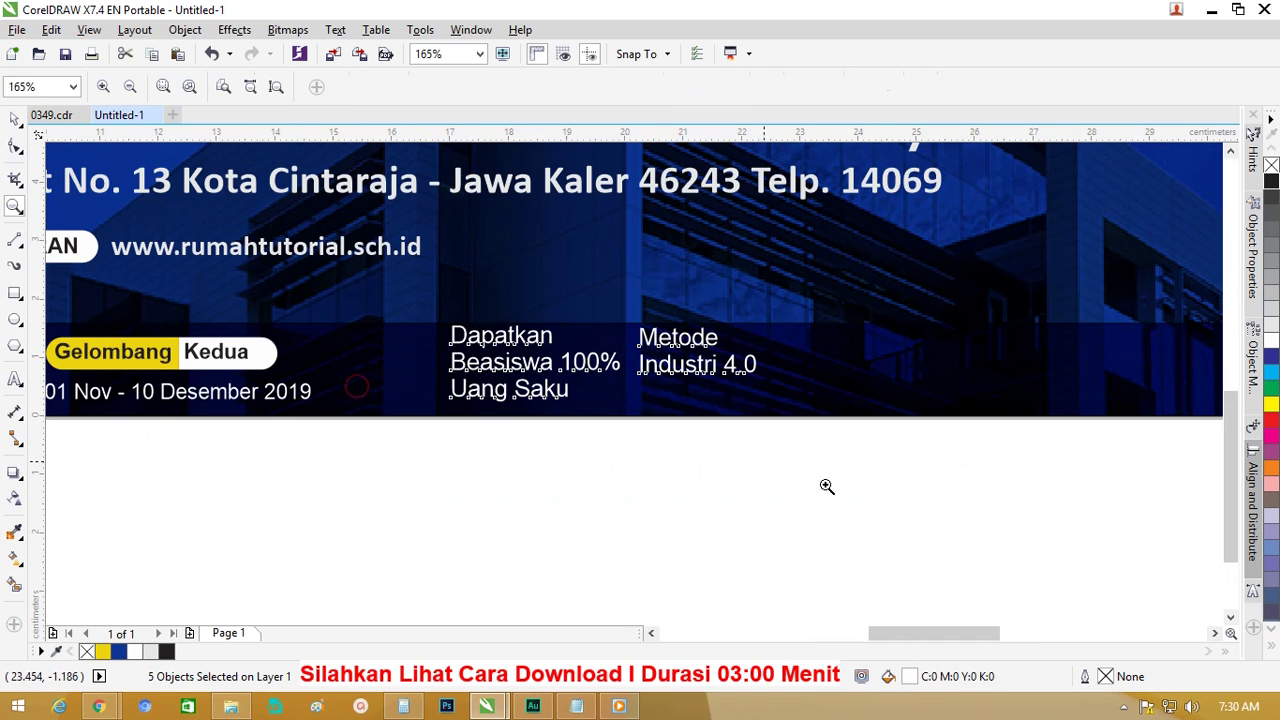
click(15, 118)
click(678, 87)
click(626, 435)
- Colour the 'Beasiswa 100%' and 'Industri 4.0' lines yellow
click(590, 363)
shift+click(672, 368)
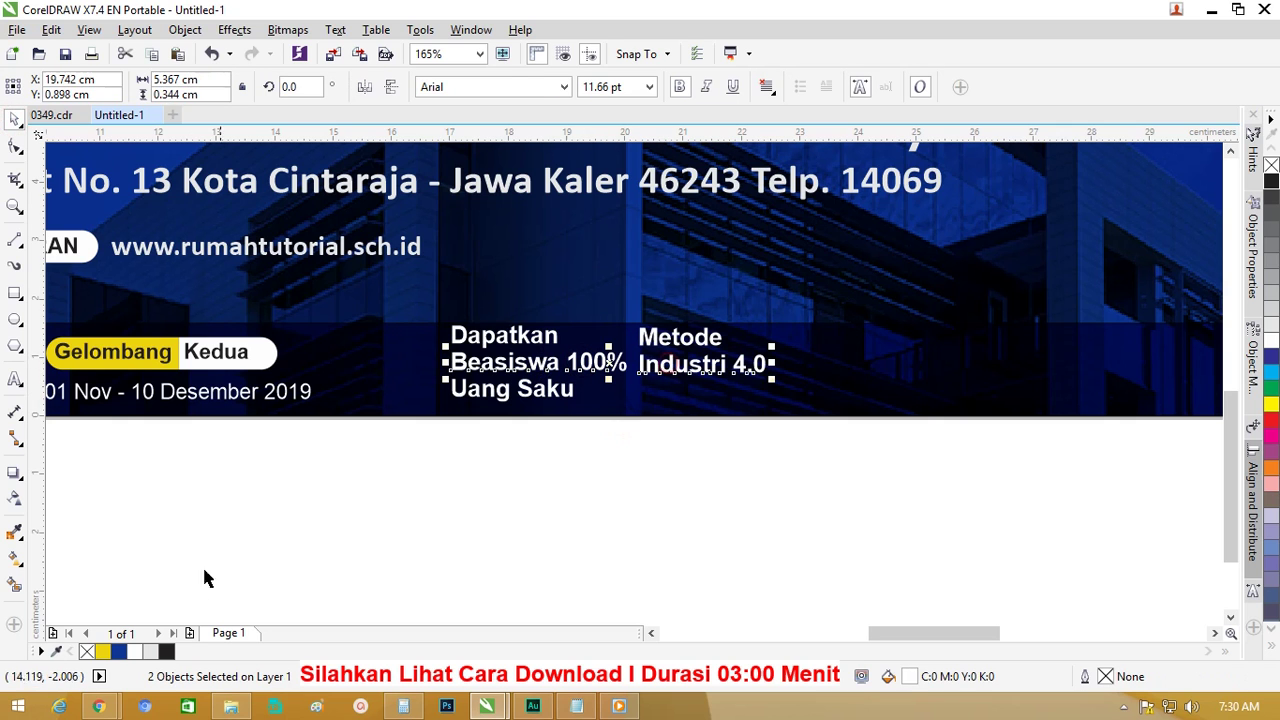
click(103, 652)
click(440, 542)
- Group the Metode and Industri 4.0 lines and nudge the Dapatkan line down slightly
drag(817, 440, 674, 368)
key(ctrl+g)
drag(700, 375, 700, 375)
click(540, 362)
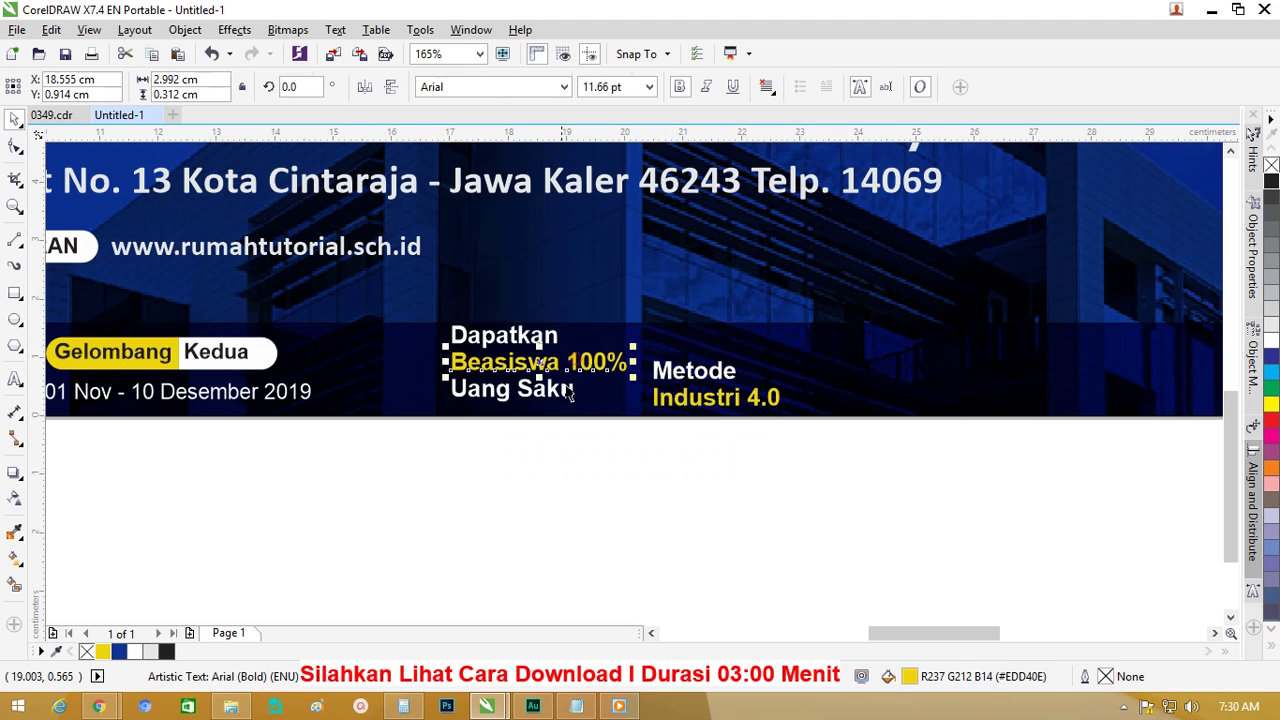
click(545, 390)
drag(527, 343, 527, 346)
click(709, 474)
- Group the Dapatkan, Beasiswa 100% and Uang Saku lines into one scholarship block
drag(811, 349, 450, 325)
key(ctrl+g)
shift+click(712, 383)
click(823, 452)
scroll(823, 452, down, 3)
- Draw a short yellow 2.0 pt vertical divider left of Pertama, with rounded corners and caps
drag(909, 633, 923, 638)
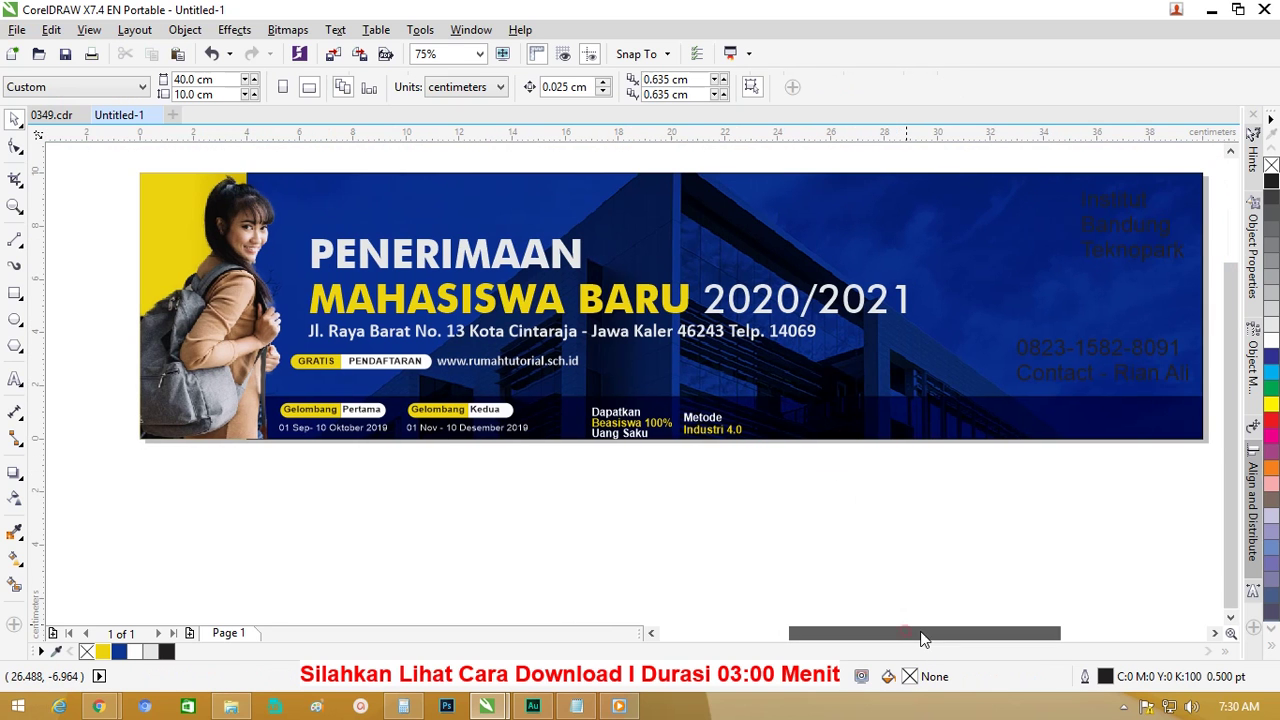
scroll(328, 425, up, 3)
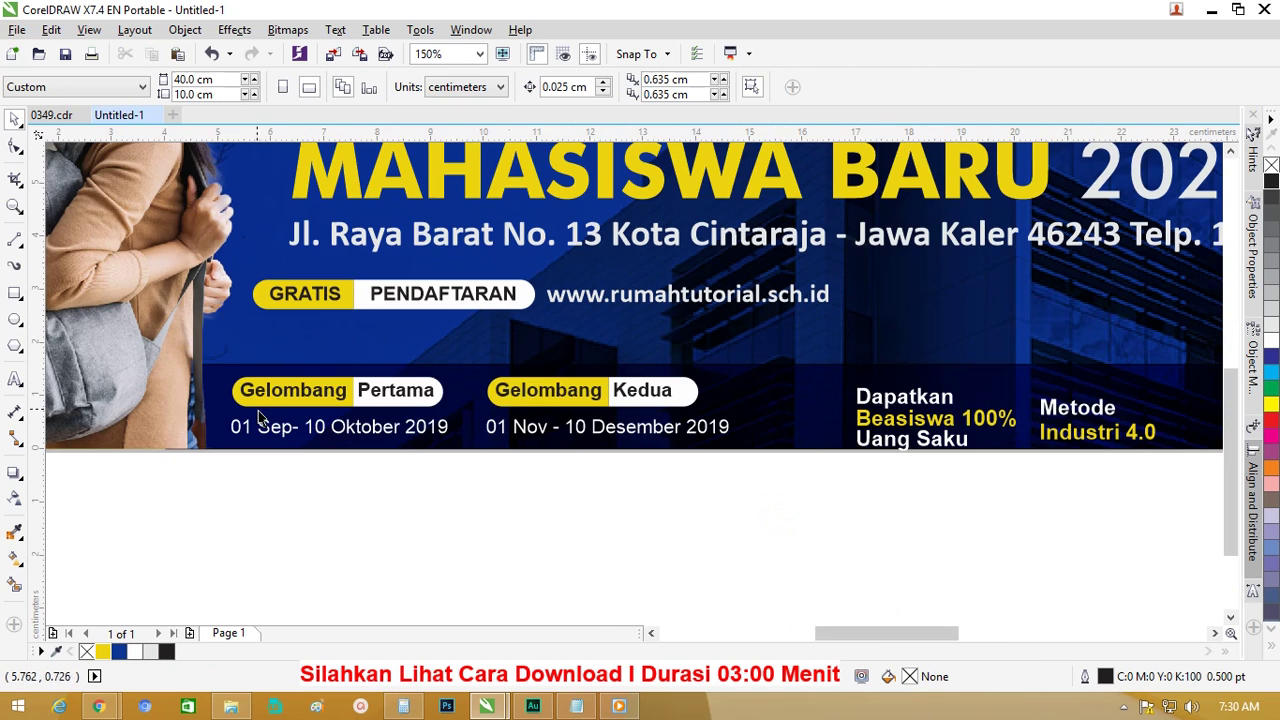
click(15, 240)
click(217, 378)
click(217, 439)
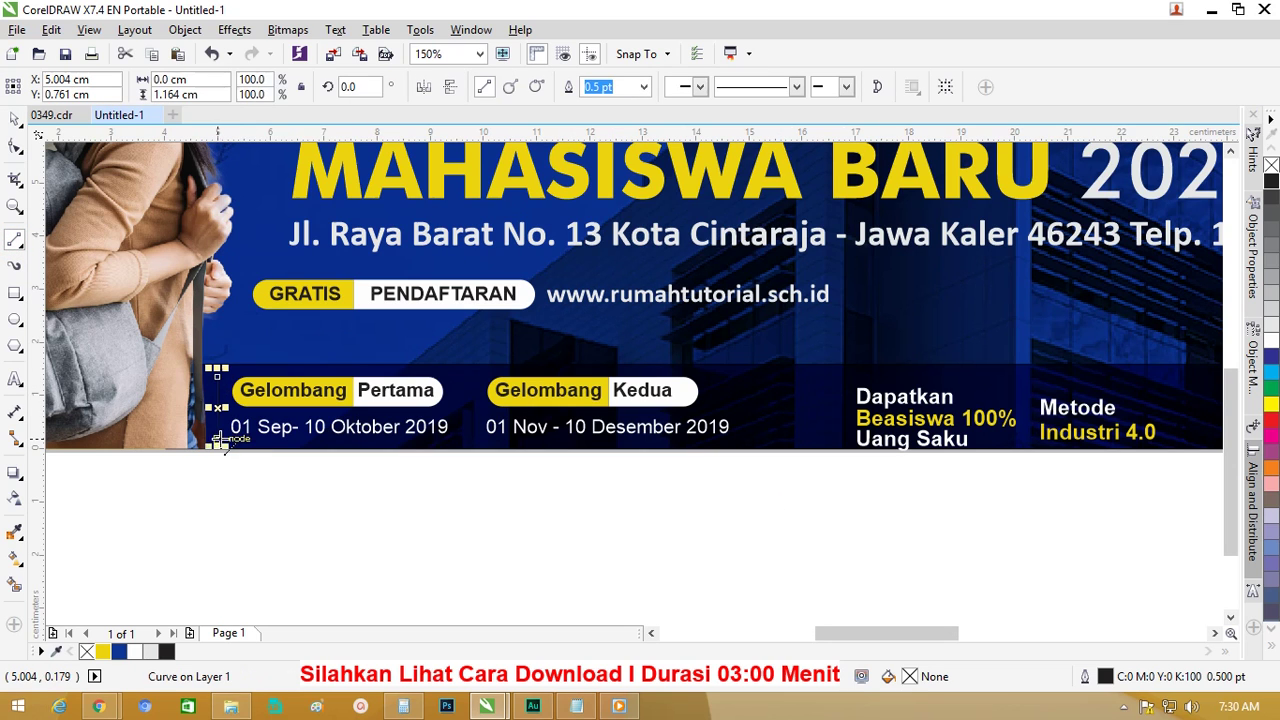
right_click(106, 652)
click(644, 87)
click(615, 195)
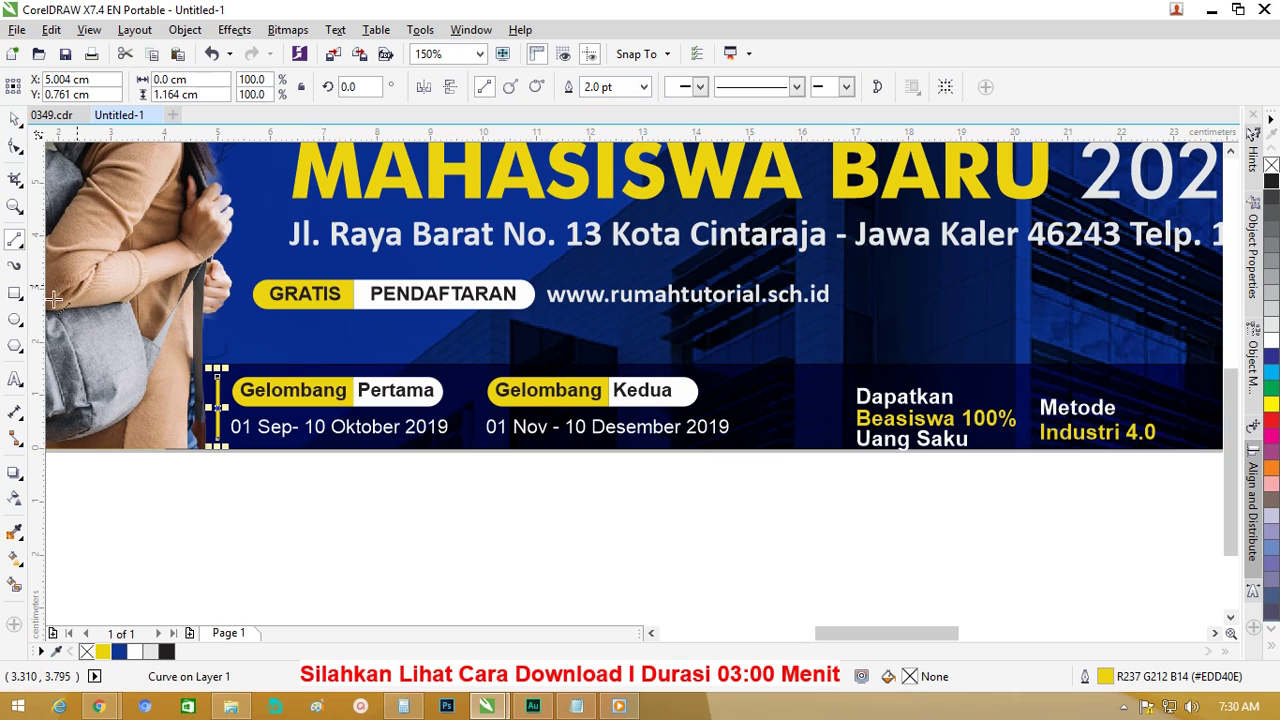
click(1253, 250)
click(1185, 272)
click(1185, 298)
- Thin the divider to 1.0 pt and move it toward the scholarship block
key(z)
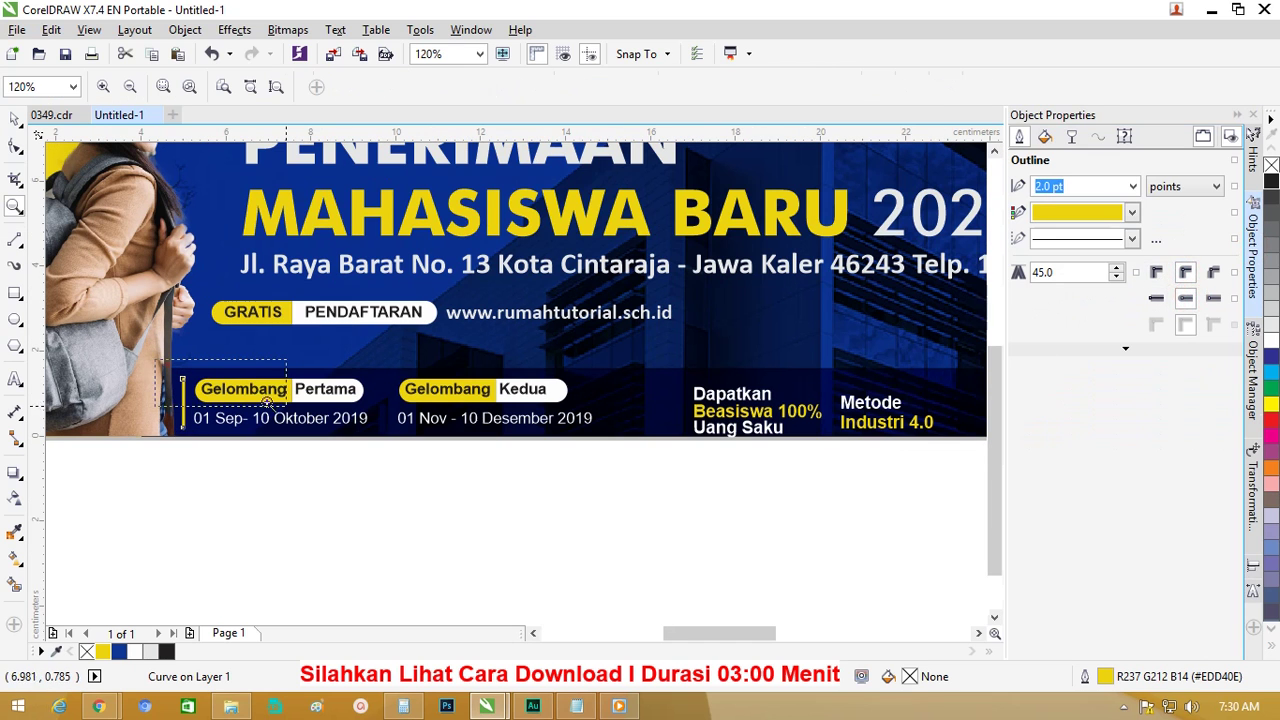
drag(205, 383, 565, 454)
click(14, 119)
click(591, 87)
click(578, 166)
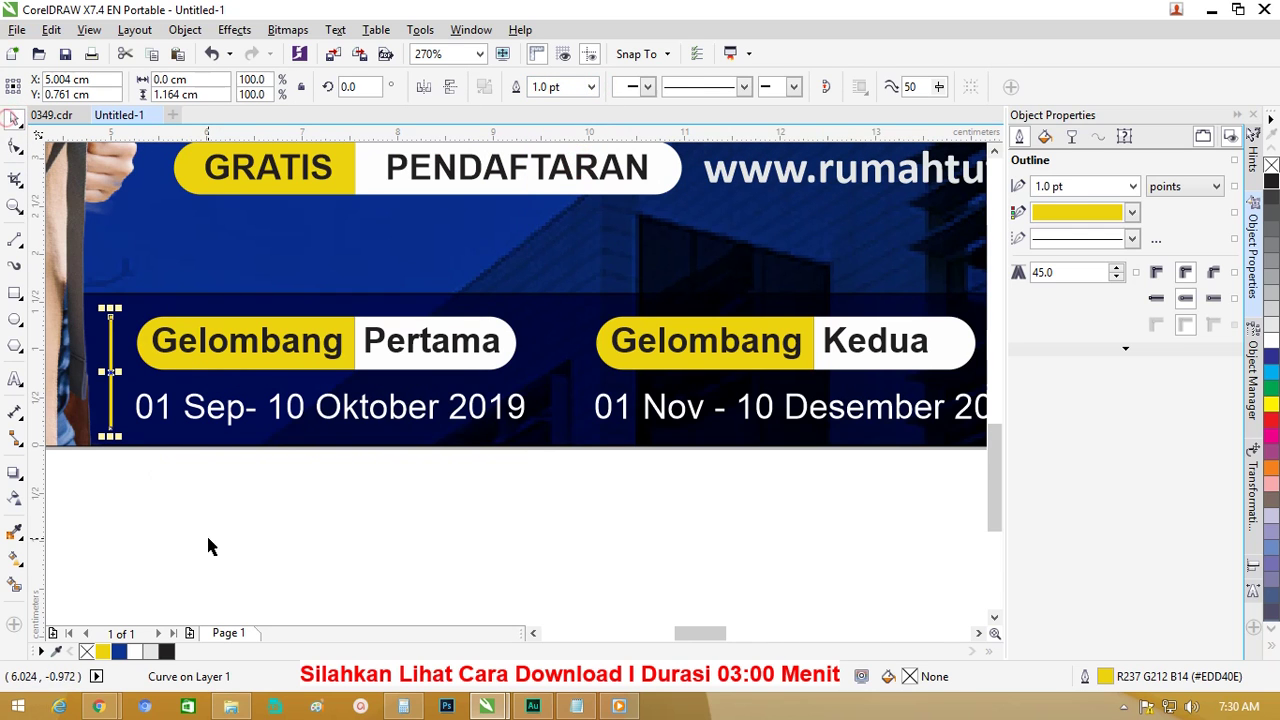
drag(111, 372, 574, 373)
scroll(576, 398, down, 3)
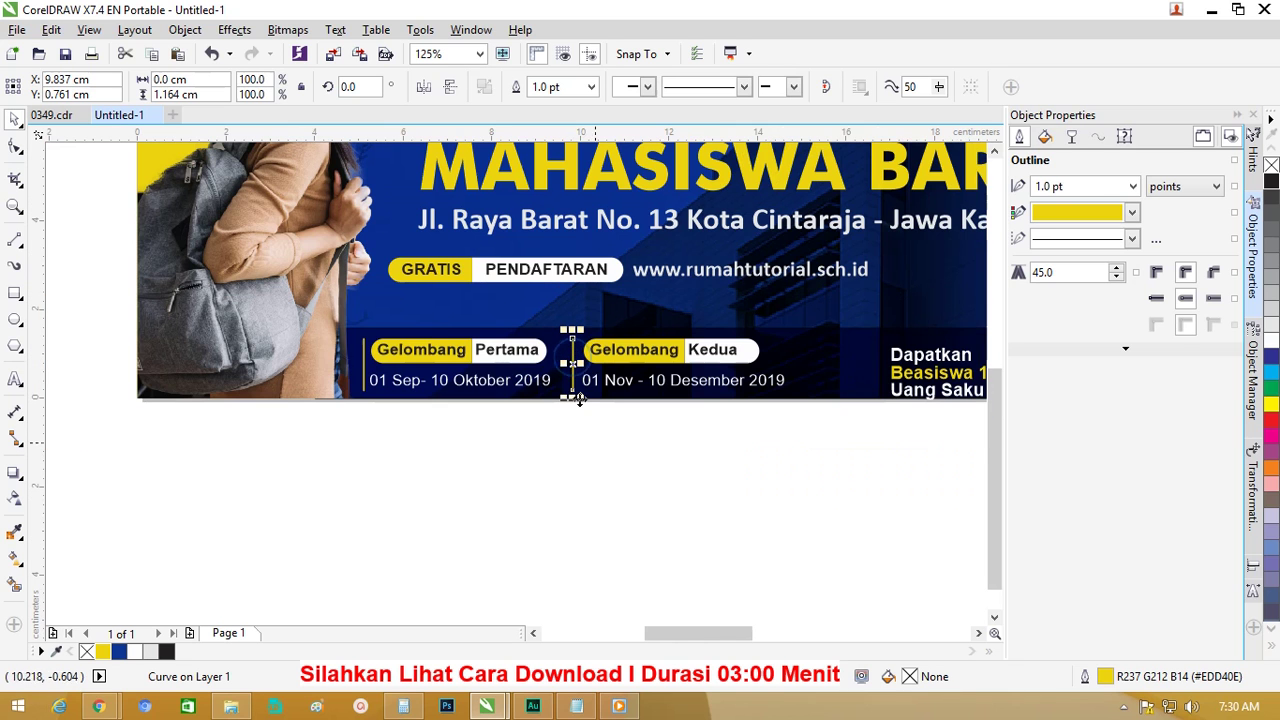
drag(667, 633, 657, 629)
scroll(433, 492, down, 2)
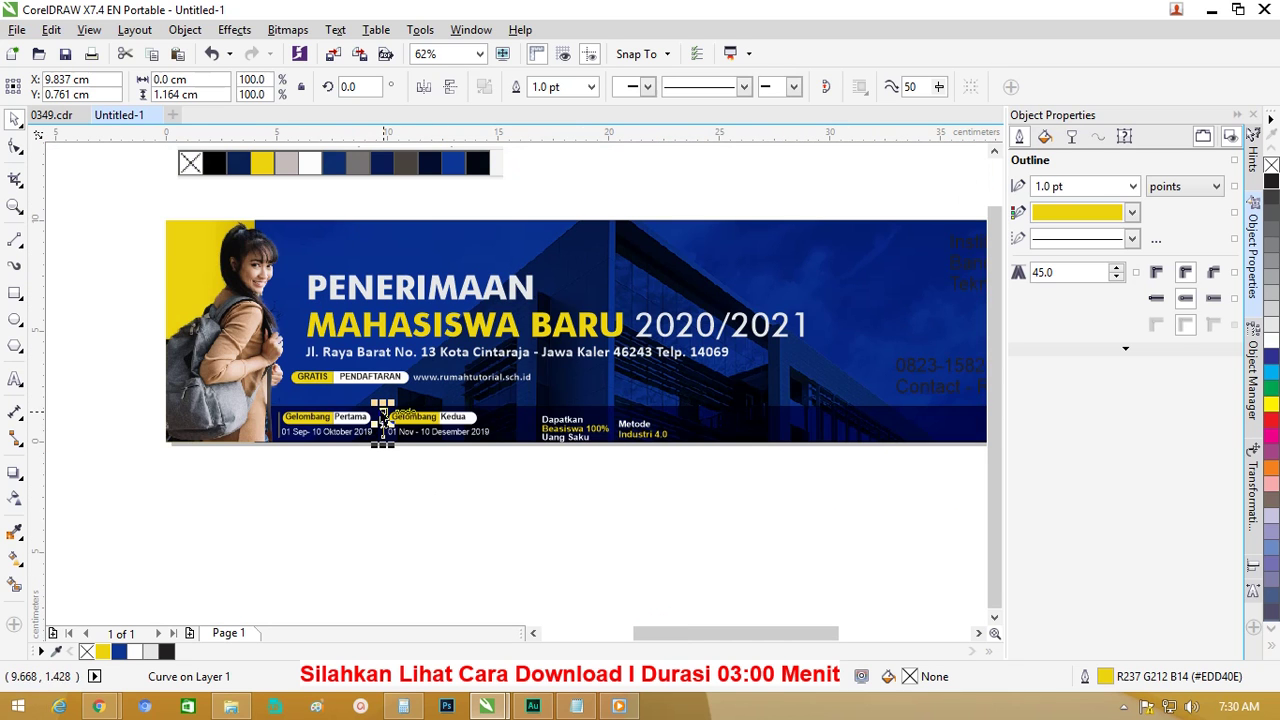
drag(386, 425, 617, 422)
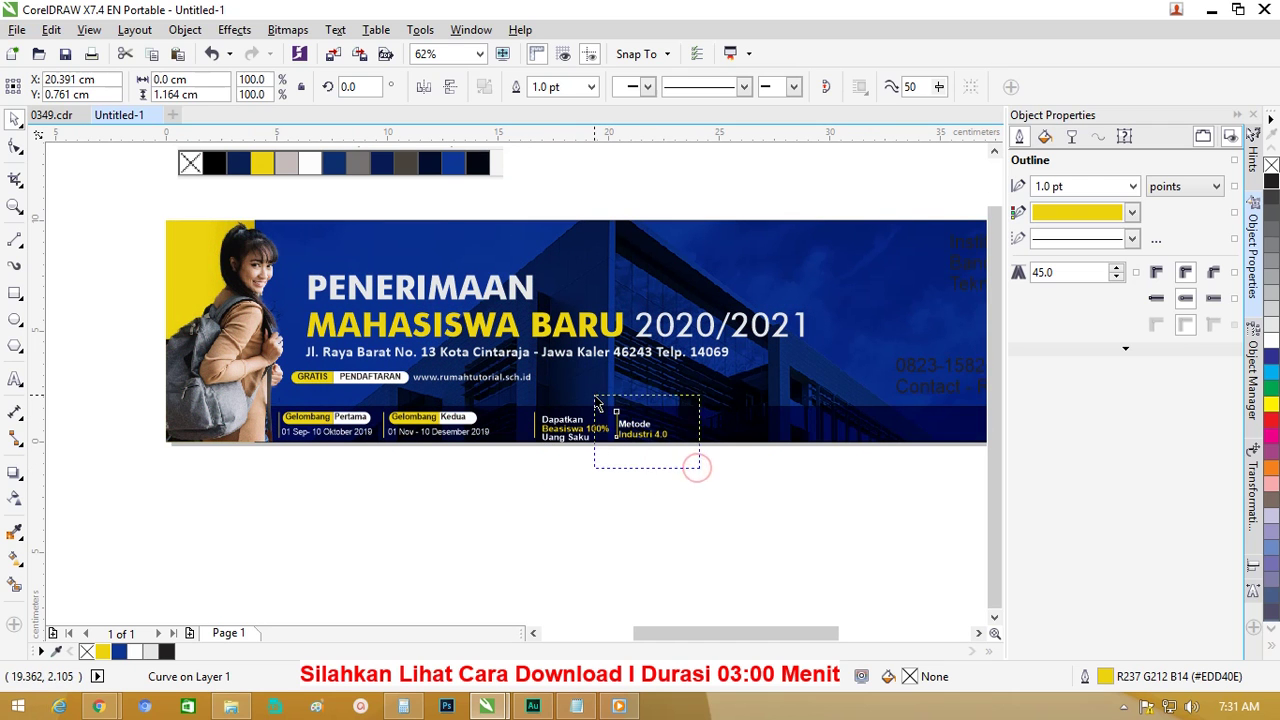
drag(697, 466, 697, 467)
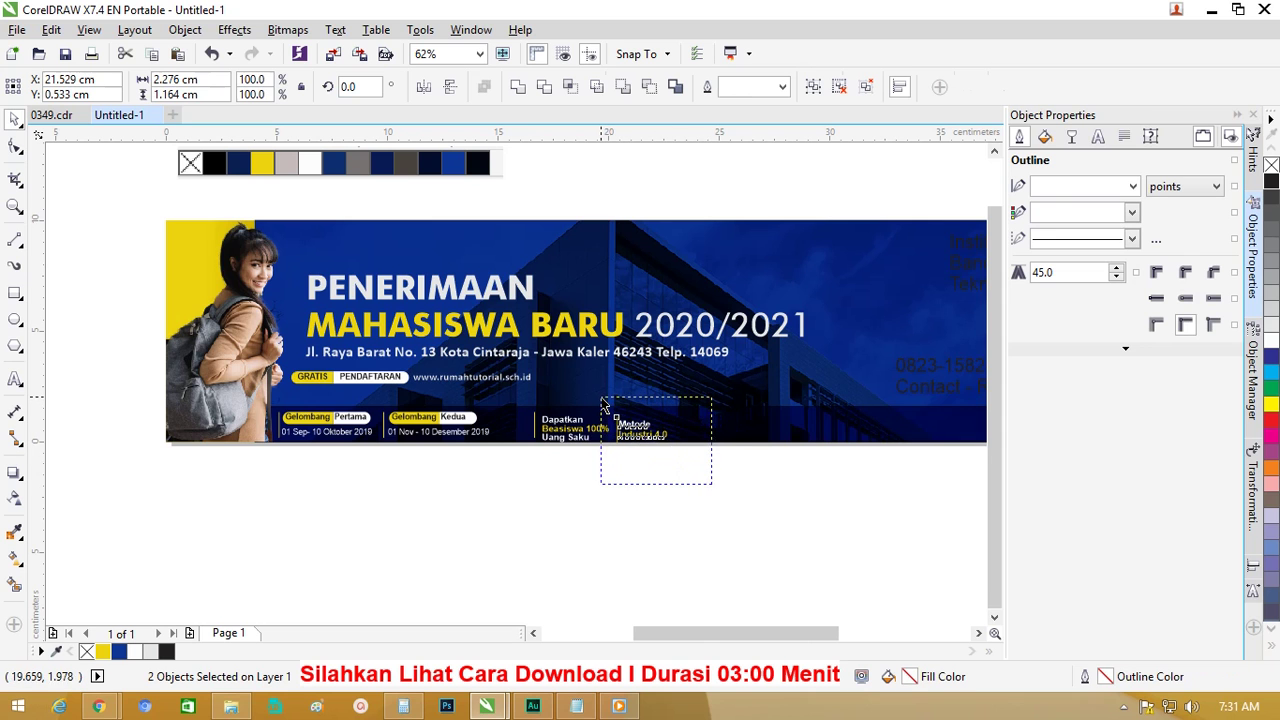
scroll(657, 457, up, 2)
- Group the two Metode / Industri 4.0 texts and shift the block slightly right
key(ctrl+g)
drag(686, 412, 666, 404)
click(694, 449)
drag(751, 457, 612, 372)
key(ctrl+g)
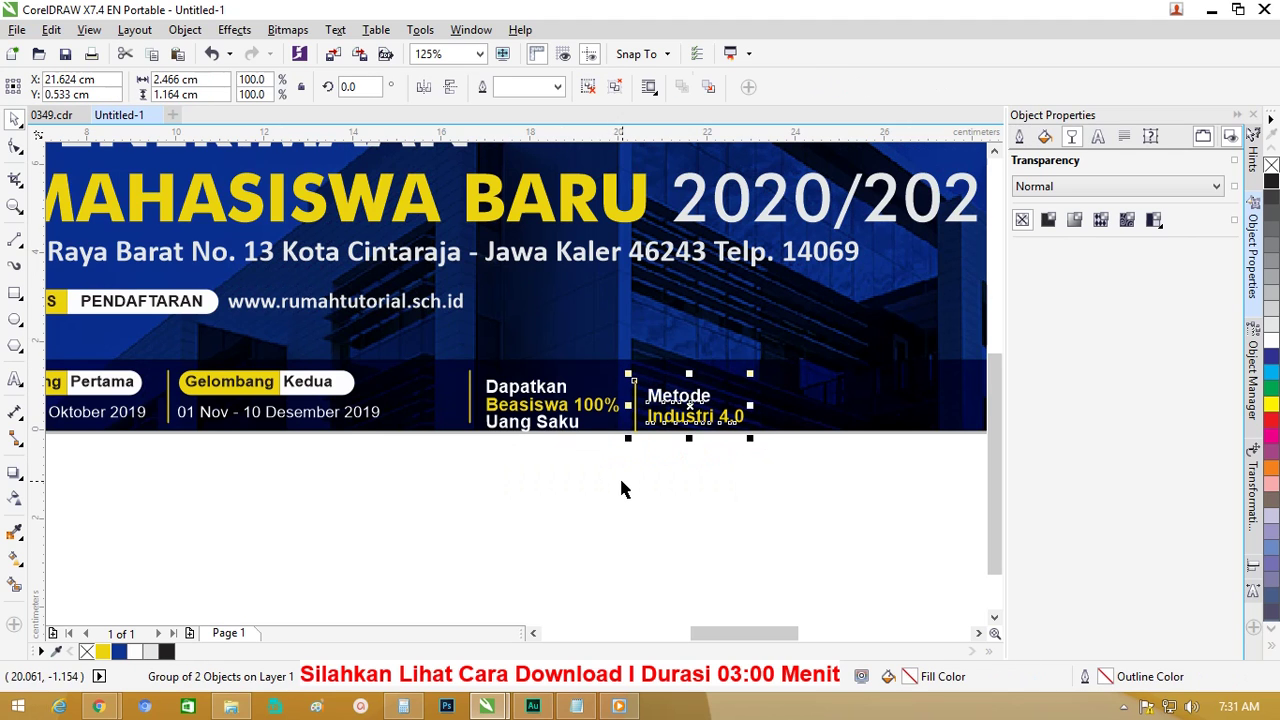
- Group the Dapatkan block texts
drag(485, 394, 450, 388)
key(ctrl+g)
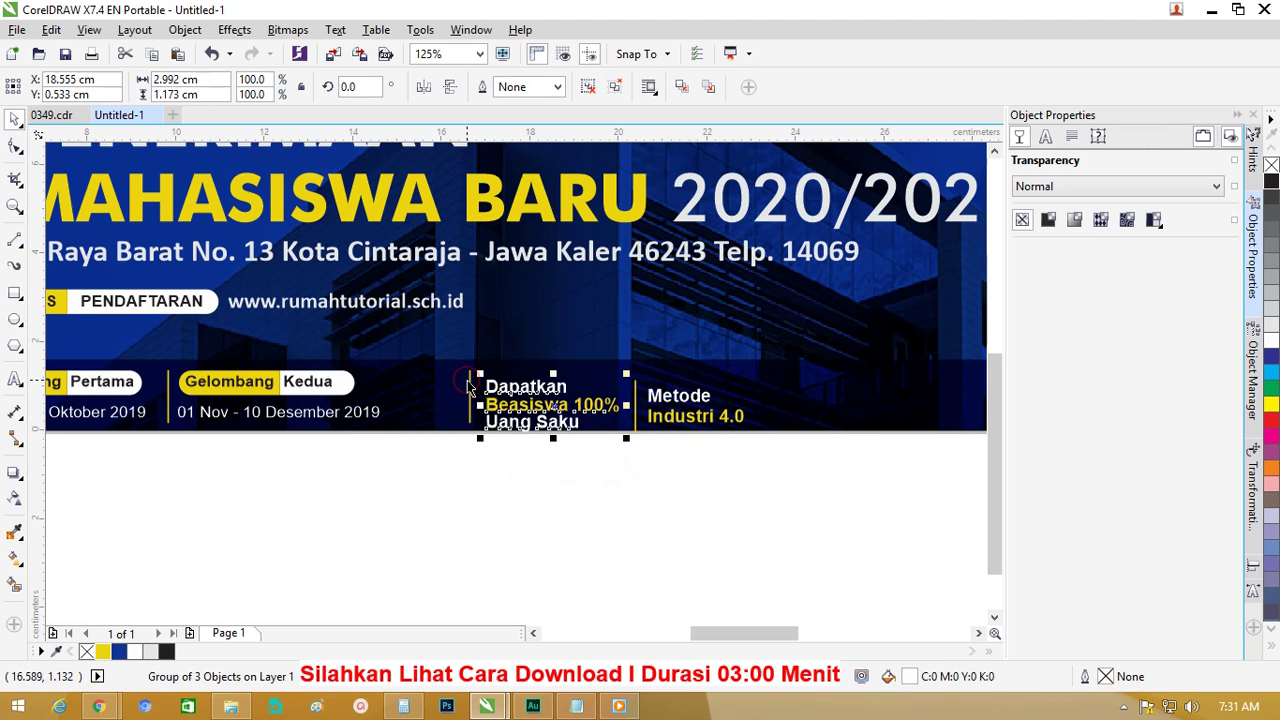
click(617, 495)
drag(616, 477, 418, 363)
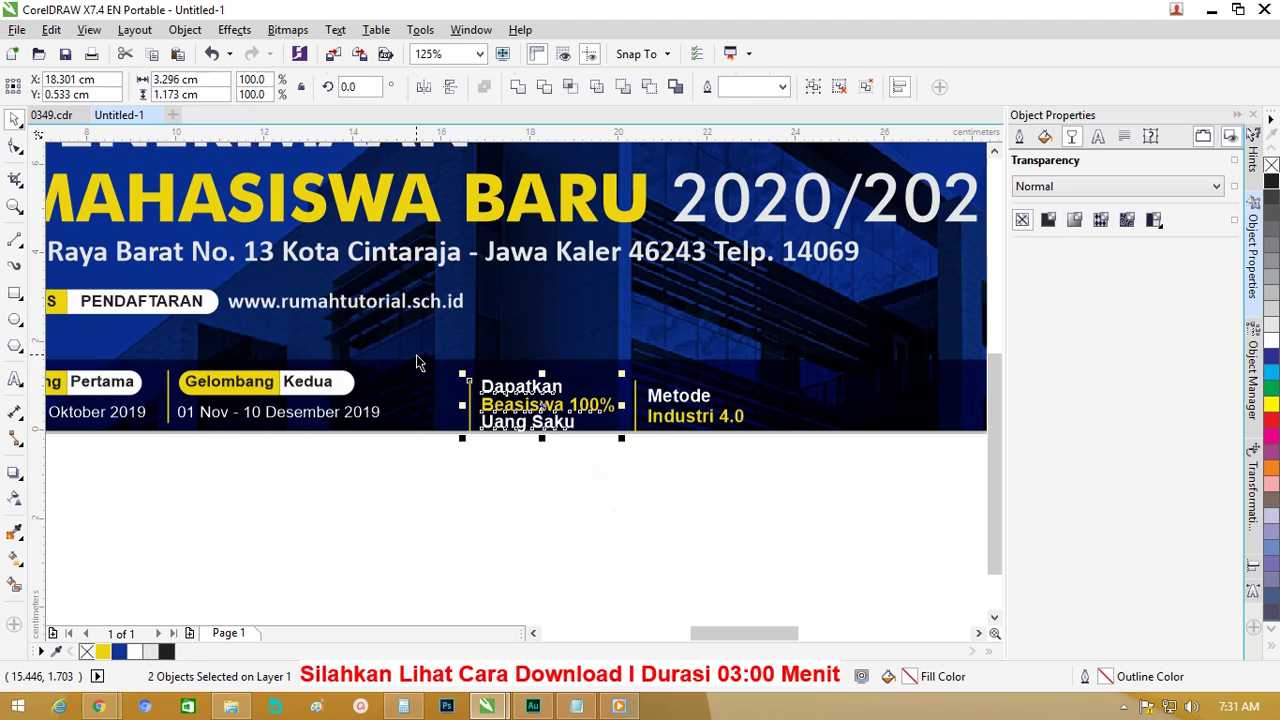
key(ctrl+g)
- Group the Gelombang Kedua label and its dates
drag(410, 470, 149, 354)
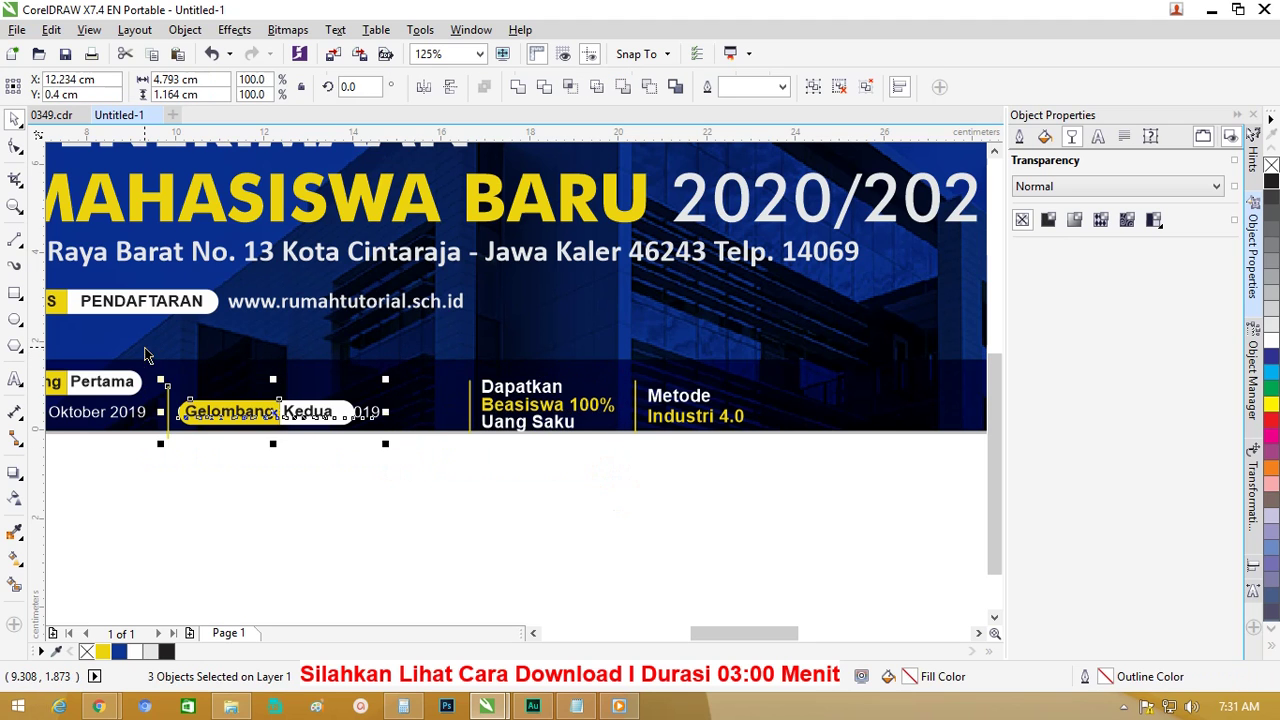
click(183, 456)
drag(410, 468, 172, 362)
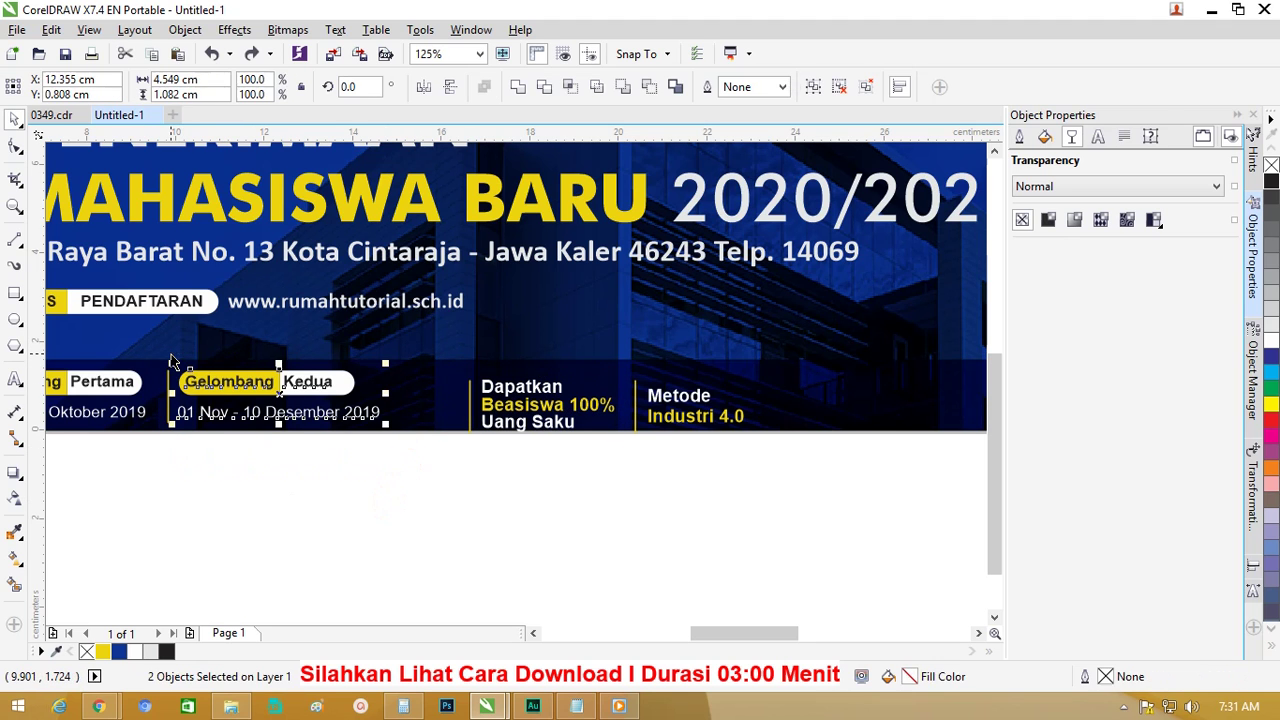
key(ctrl+g)
drag(410, 485, 340, 466)
drag(148, 364, 148, 364)
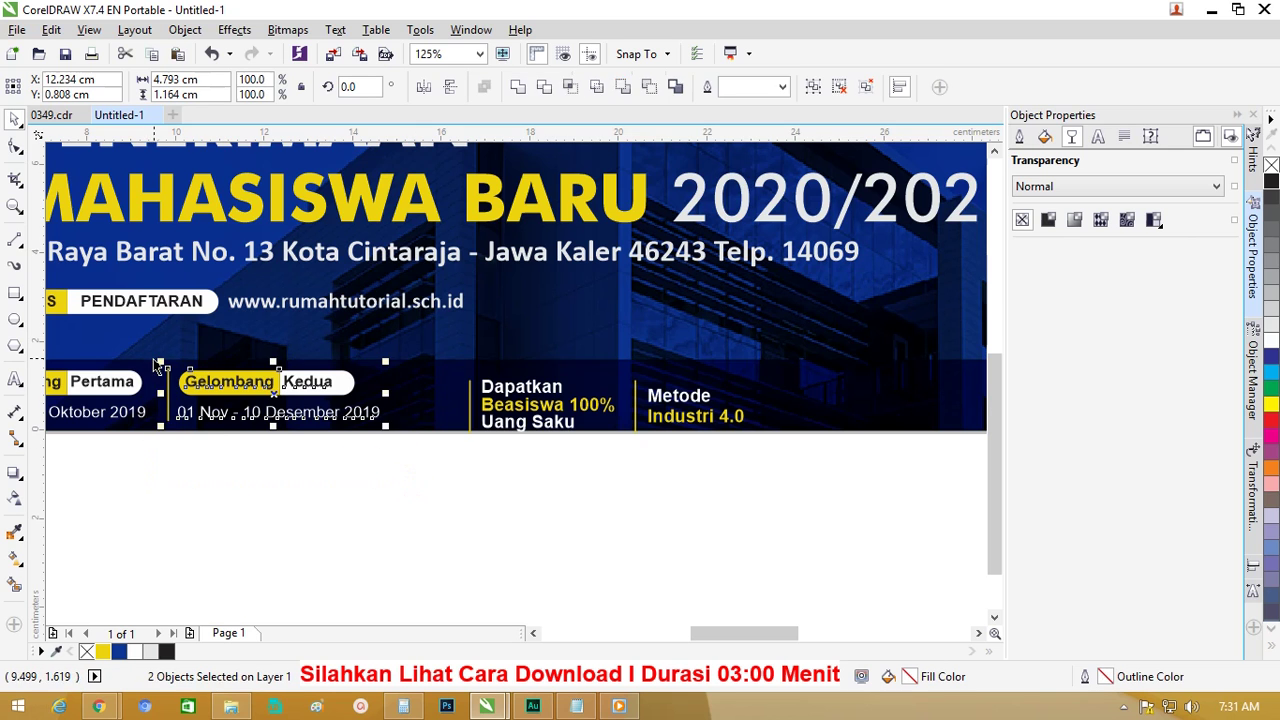
scroll(175, 410, down, 2)
- Group the Gelombang Pertama label and its dates
drag(172, 460, 172, 460)
scroll(106, 414, up, 2)
scroll(123, 425, down, 2)
scroll(626, 623, left, 3)
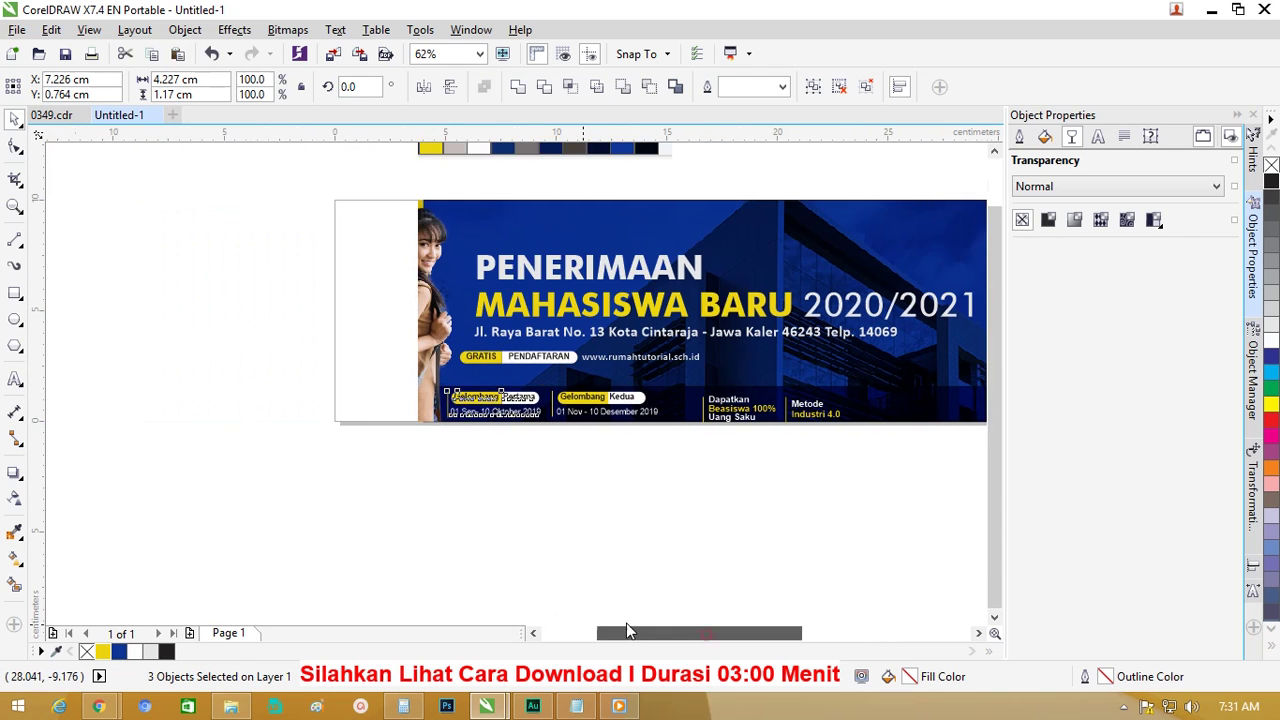
scroll(443, 426, up, 4)
shift+click(472, 298)
key(ctrl+g)
shift+click(472, 298)
- Shrink the selected info-strip blocks slightly
scroll(573, 470, down, 2)
scroll(573, 470, down, 2)
drag(677, 631, 740, 631)
drag(514, 489, 284, 415)
drag(500, 412, 490, 412)
- Distribute the info-strip blocks evenly across the bottom strip with Align and Distribute
drag(757, 503, 266, 402)
click(909, 87)
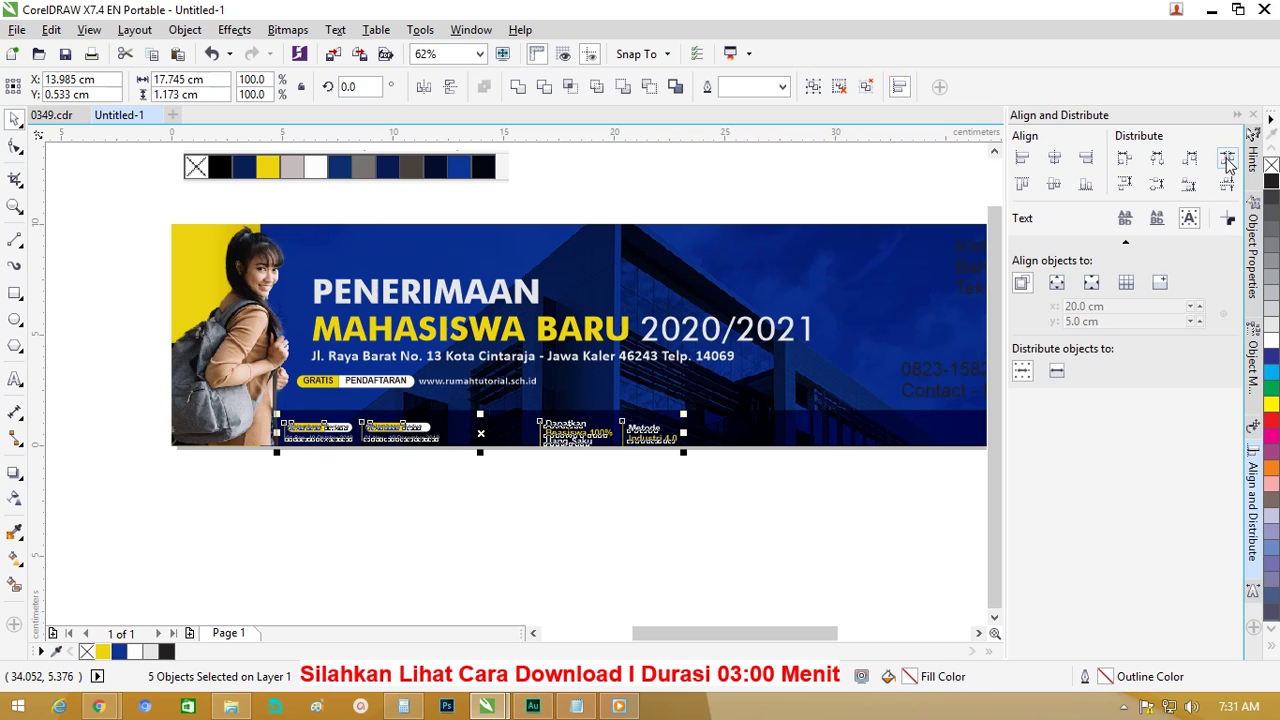
click(1227, 160)
right_click(915, 424)
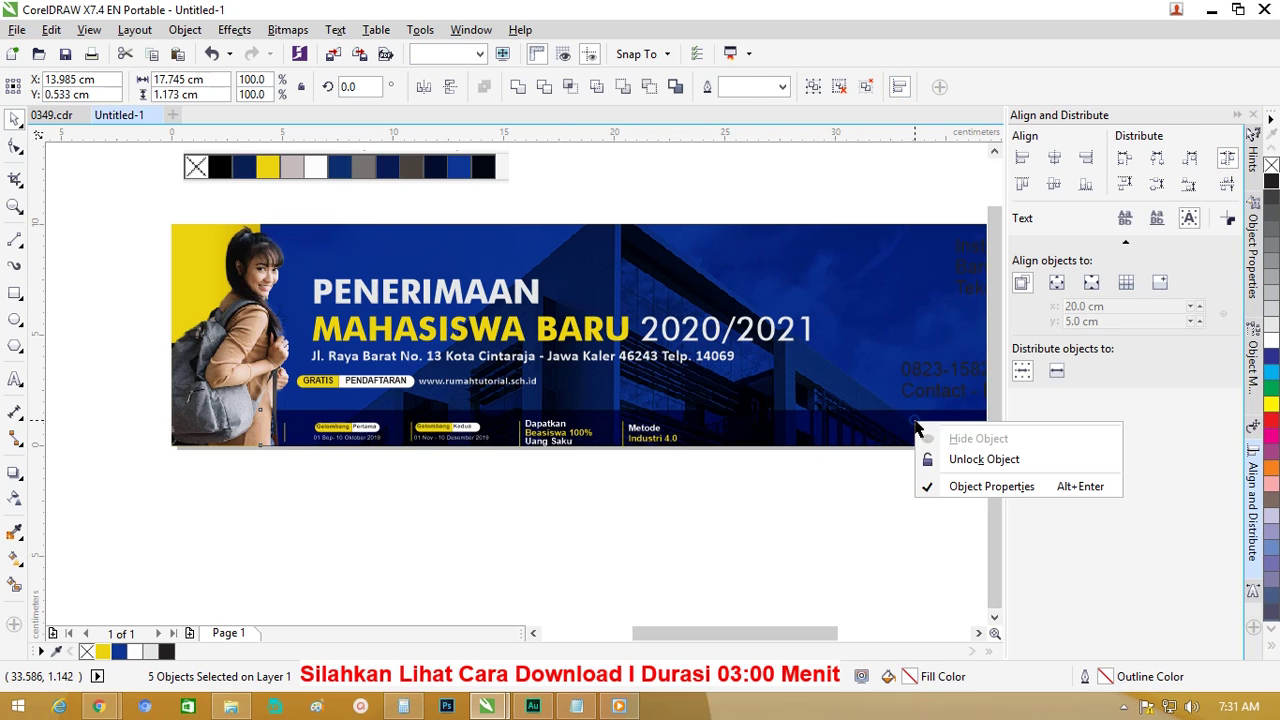
click(762, 466)
- Adjust a divider line and regroup the Gelombang Pertama label and dates
drag(752, 497, 451, 469)
scroll(290, 467, up, 2)
click(291, 471)
key(ctrl+g)
scroll(643, 468, down, 2)
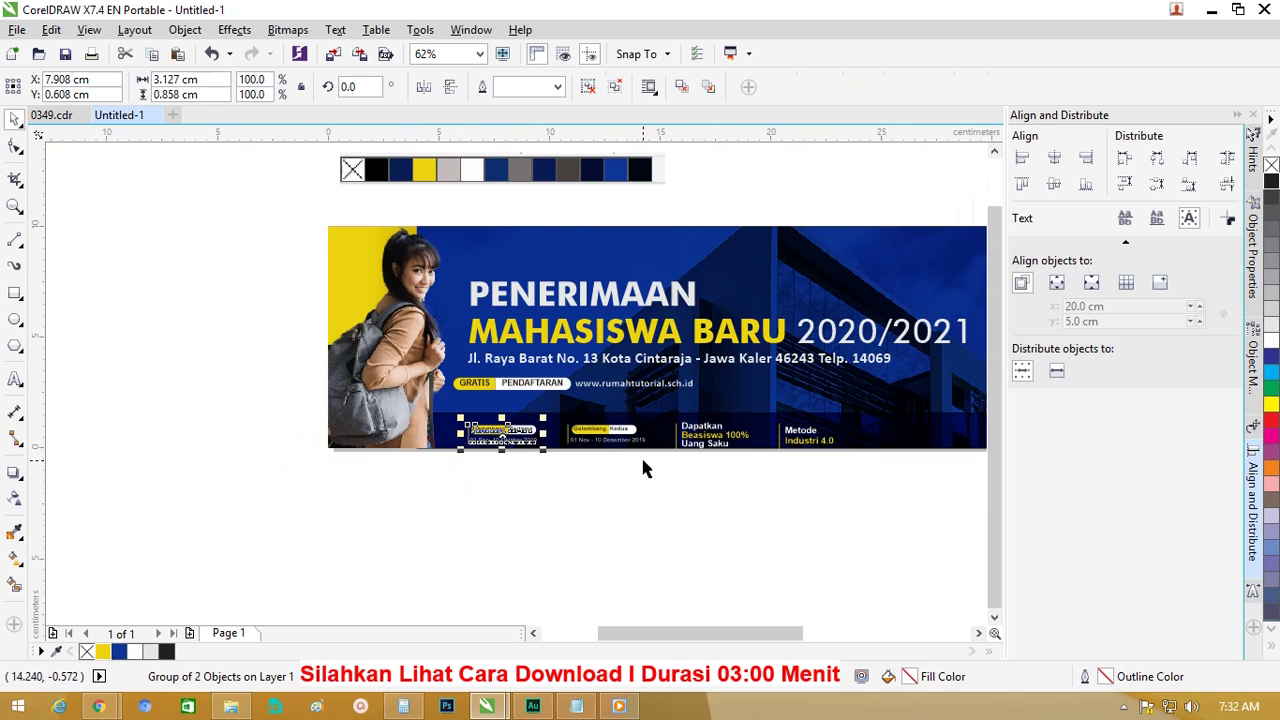
- Group the four bottom-strip blocks into one object and fit the page in view
drag(890, 491, 455, 412)
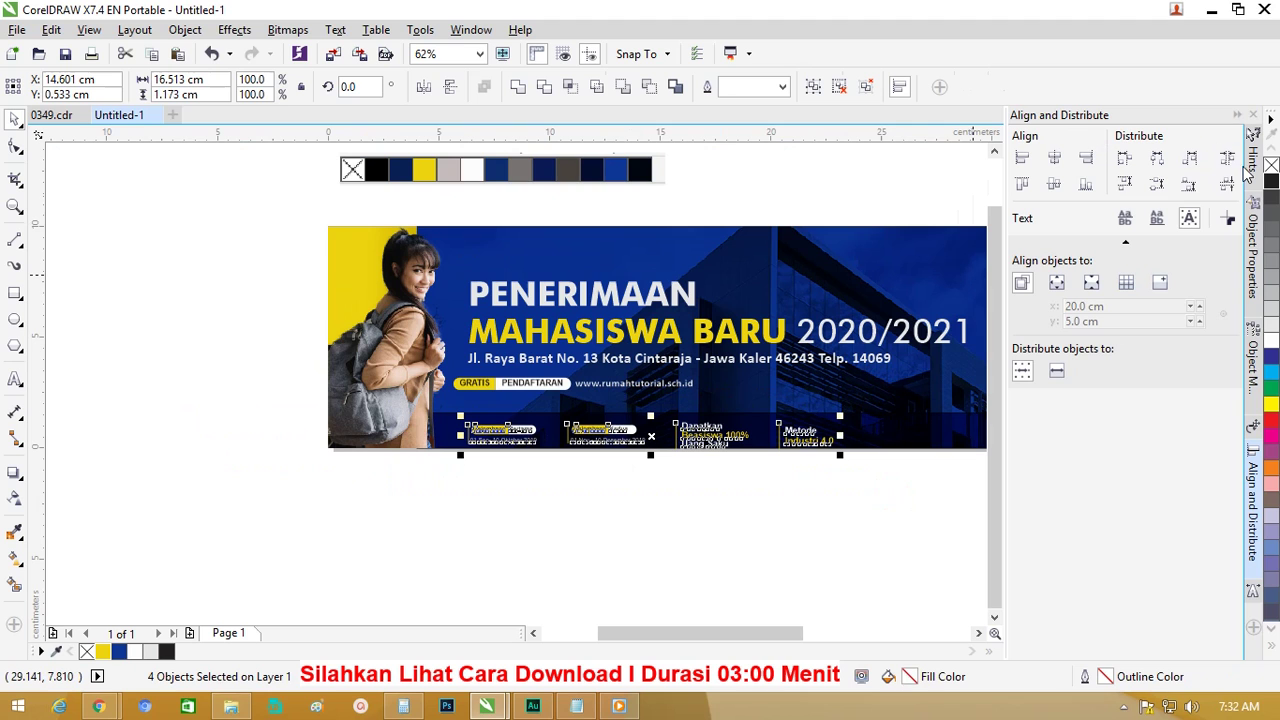
key(ctrl+g)
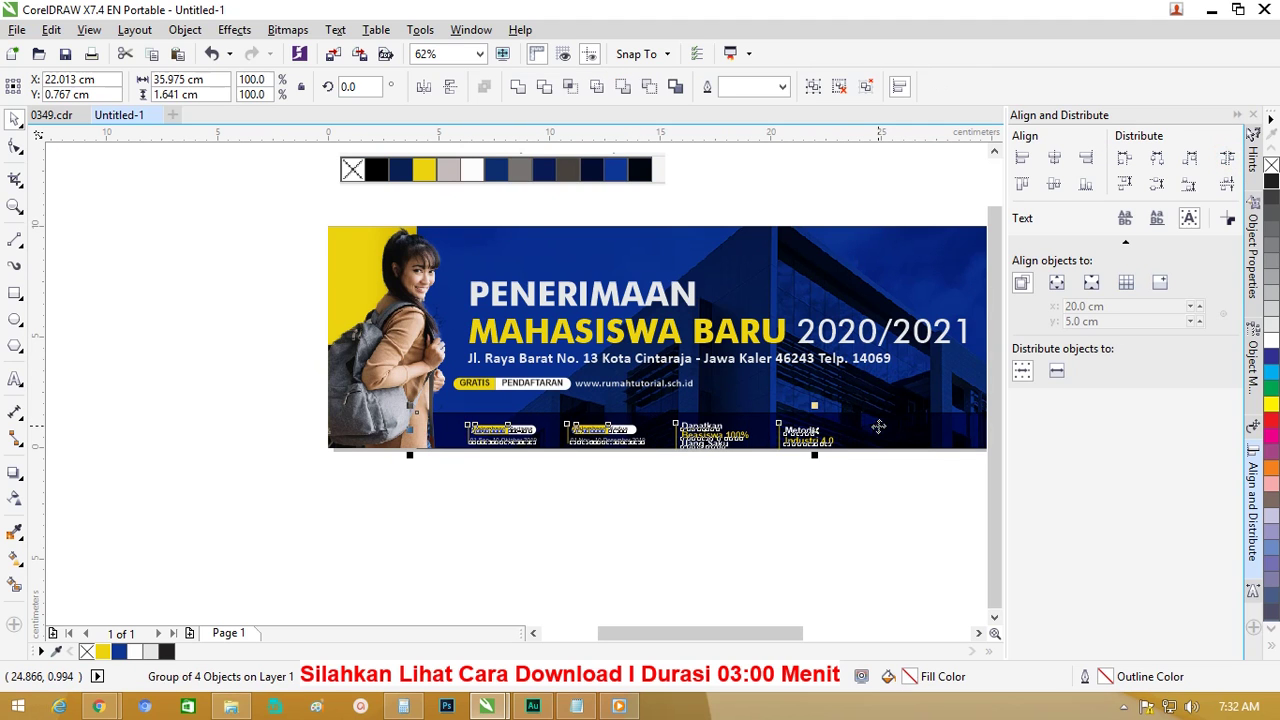
click(878, 476)
scroll(758, 632, right, 2)
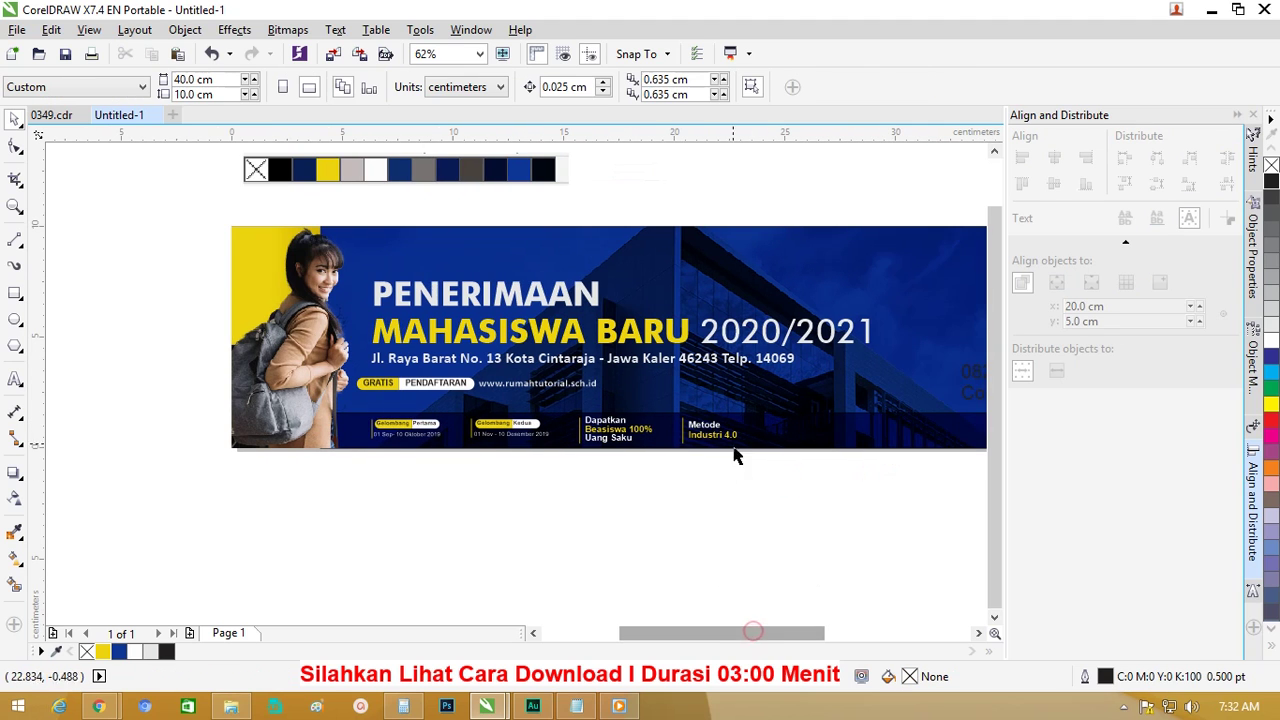
click(718, 430)
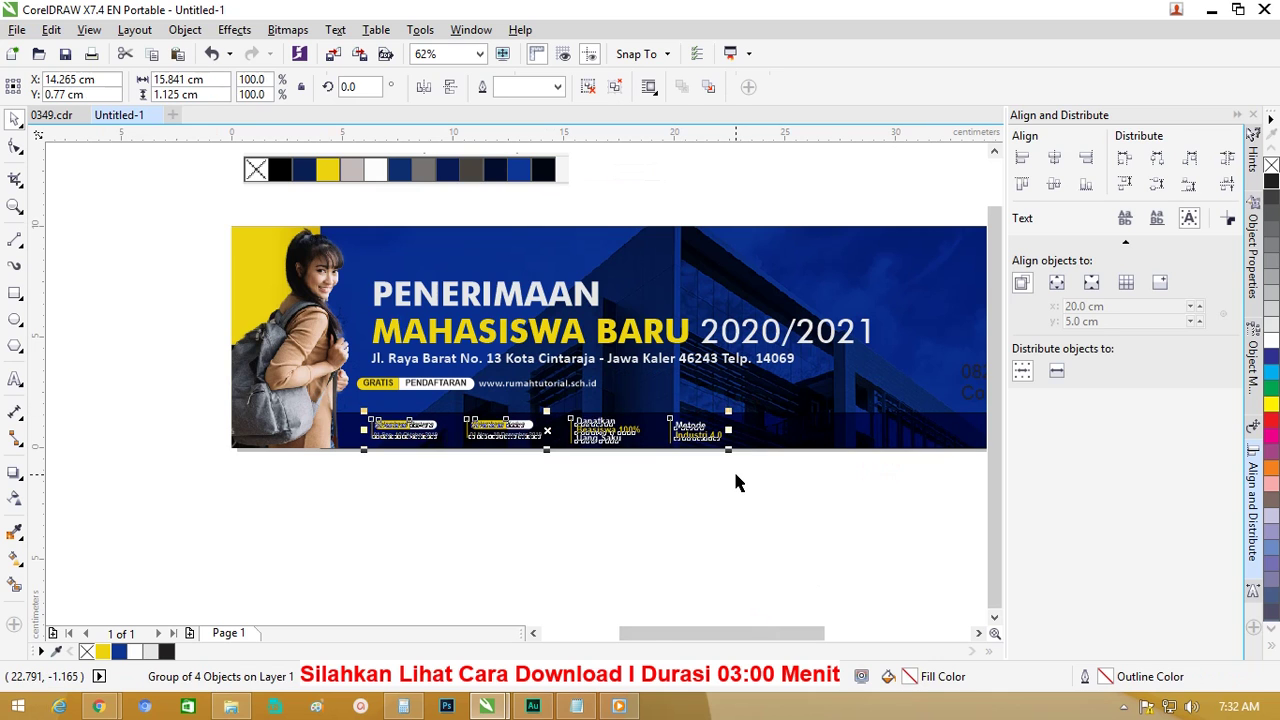
click(734, 466)
key(shift+F4)
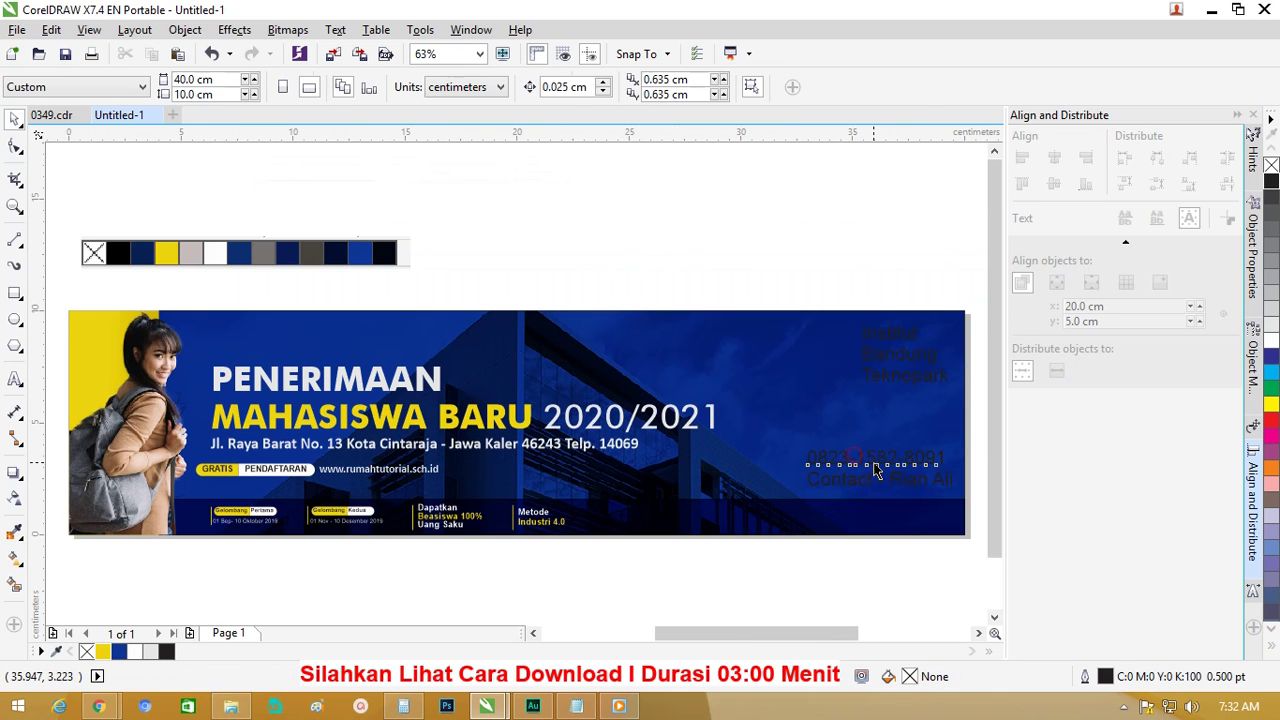
- Make the contact number and the contact line beneath it bold
click(875, 470)
shift+click(855, 484)
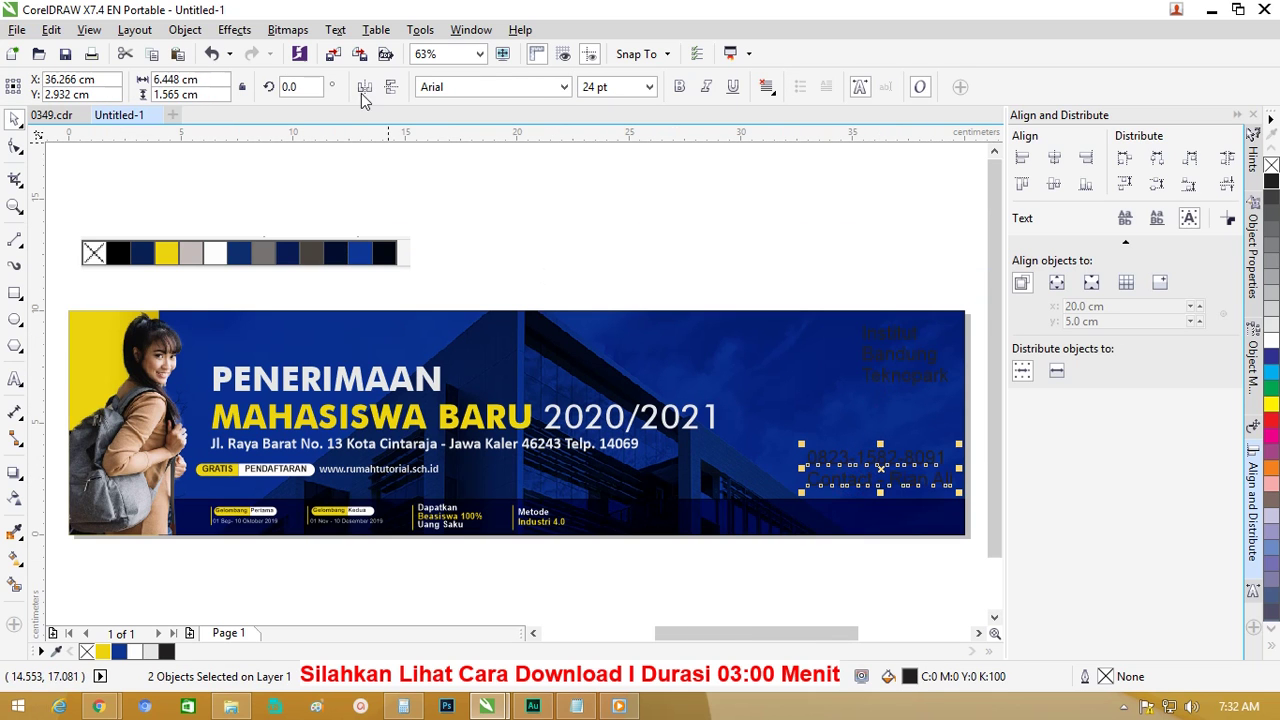
click(679, 87)
click(288, 627)
click(845, 475)
shift+click(885, 485)
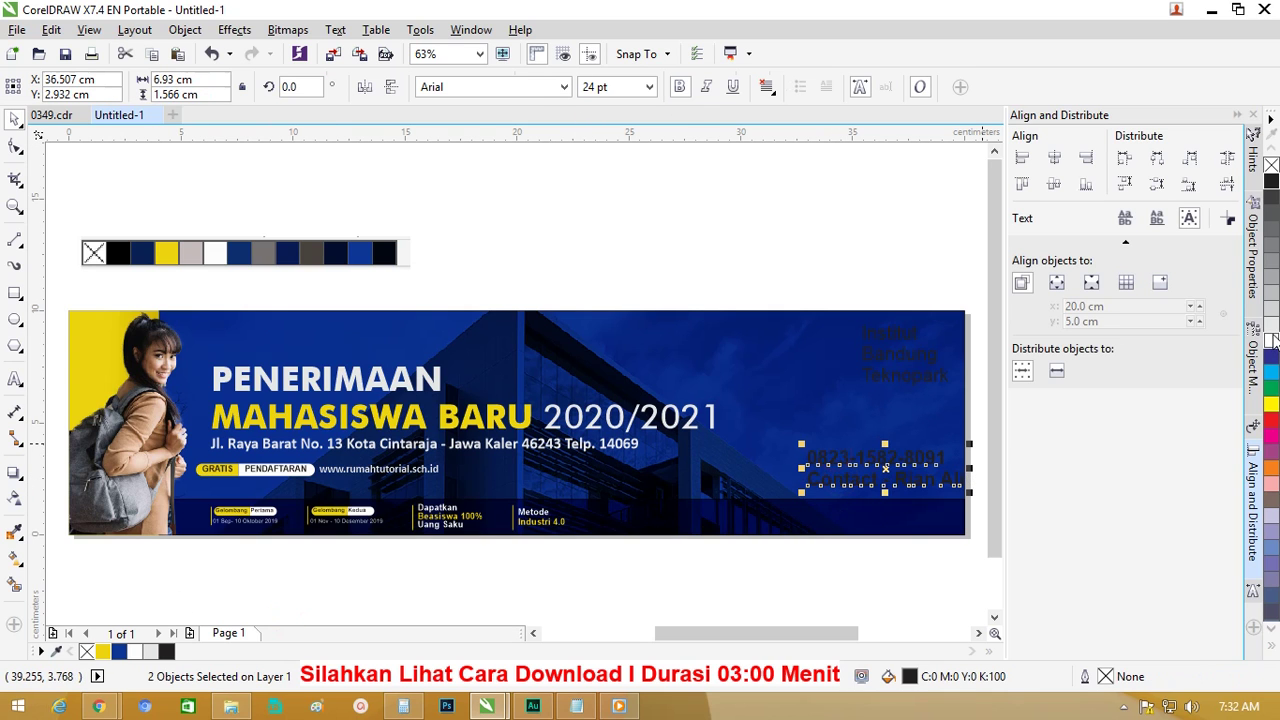
click(870, 575)
- Colour the contact number yellow
click(878, 458)
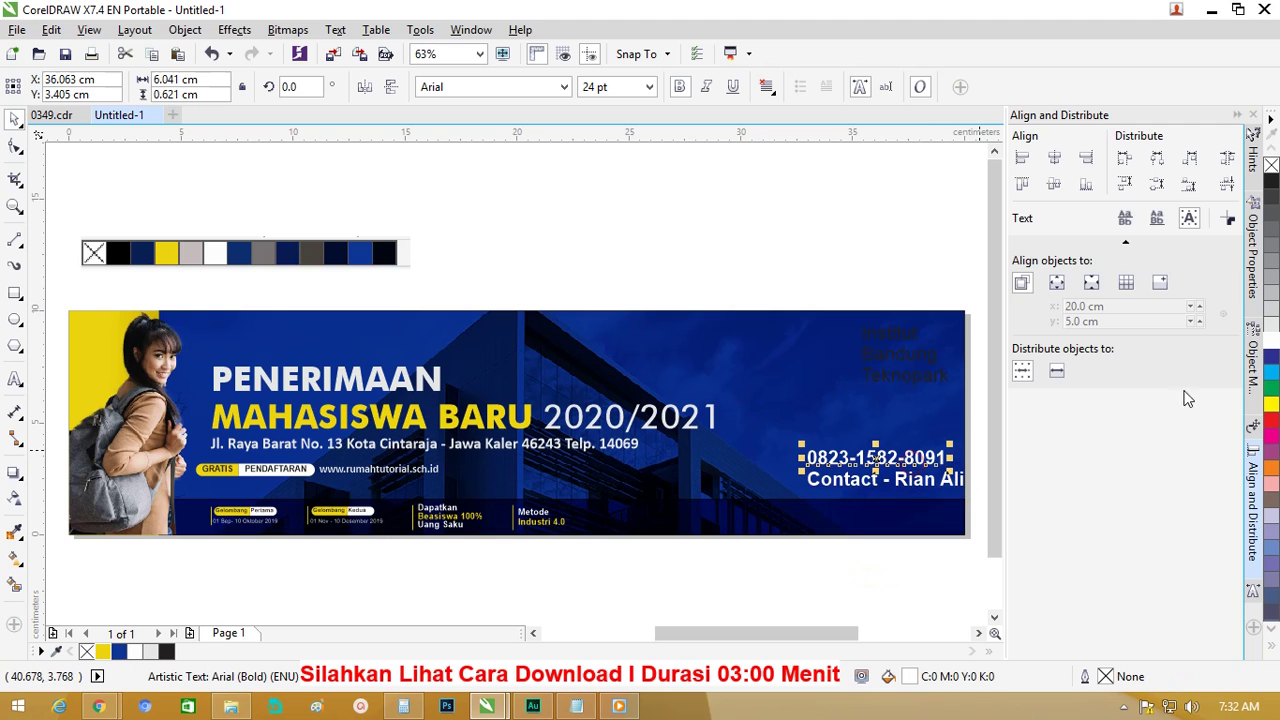
click(1252, 360)
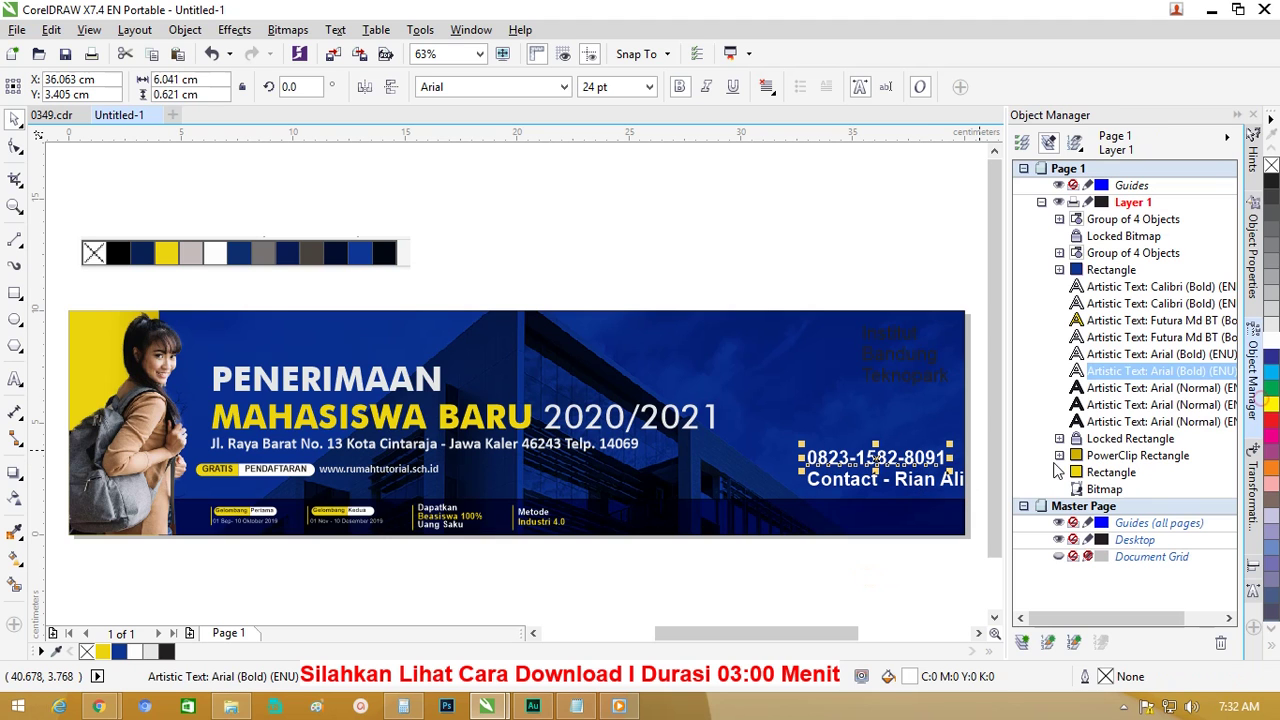
click(1273, 403)
click(1227, 141)
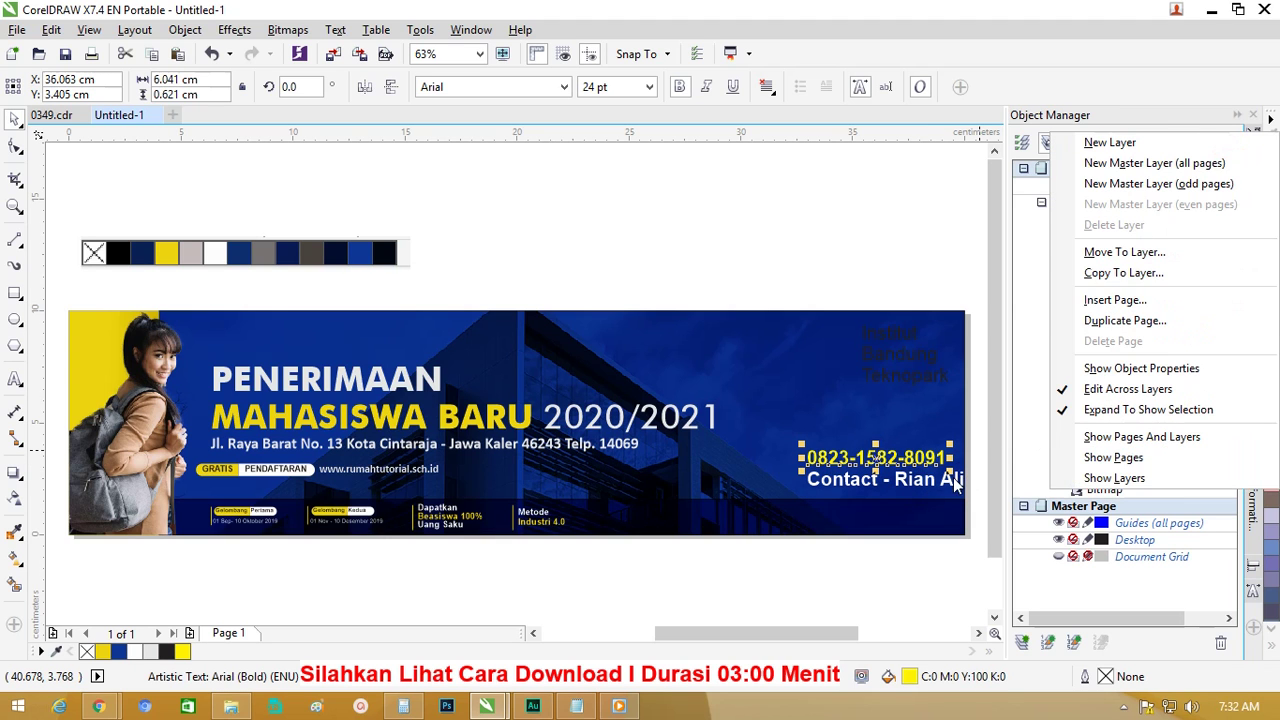
click(953, 477)
- Shrink the contact line text by dragging its corner handle inward
click(952, 484)
drag(966, 468, 937, 459)
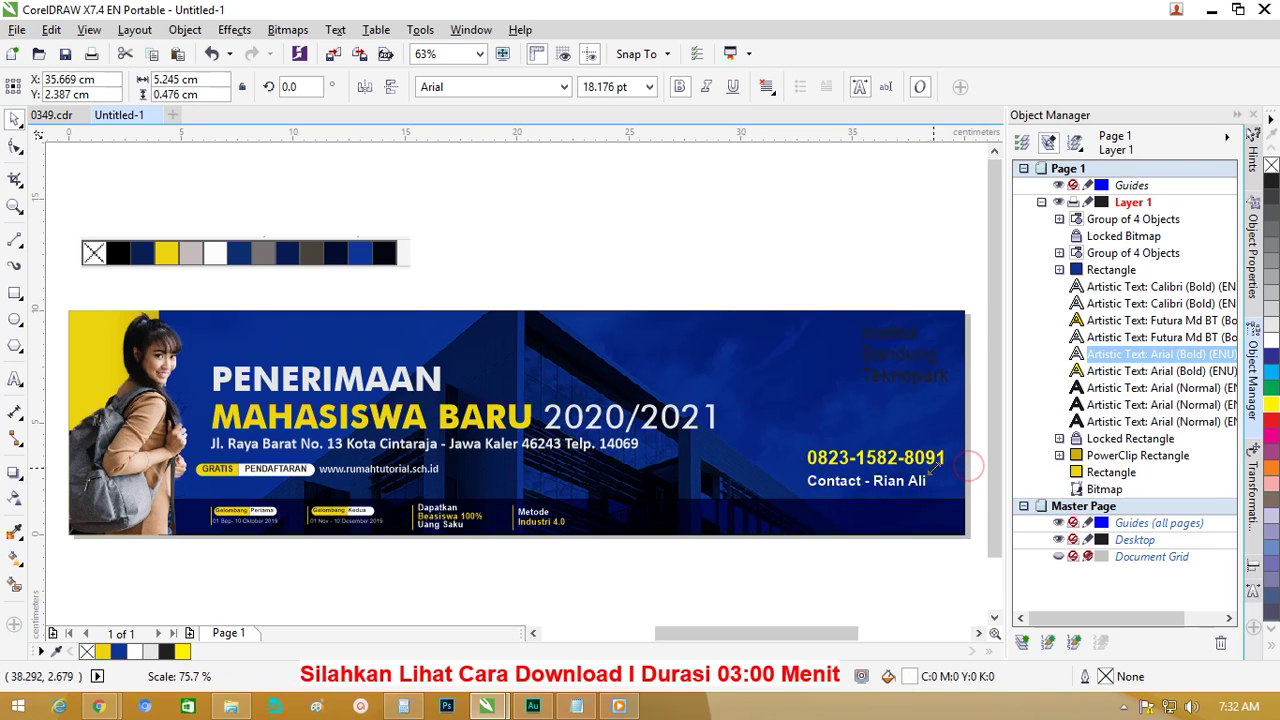
click(937, 459)
- Draw a yellow 1.5 pt underline beneath the word Contact
key(z)
drag(810, 410, 980, 520)
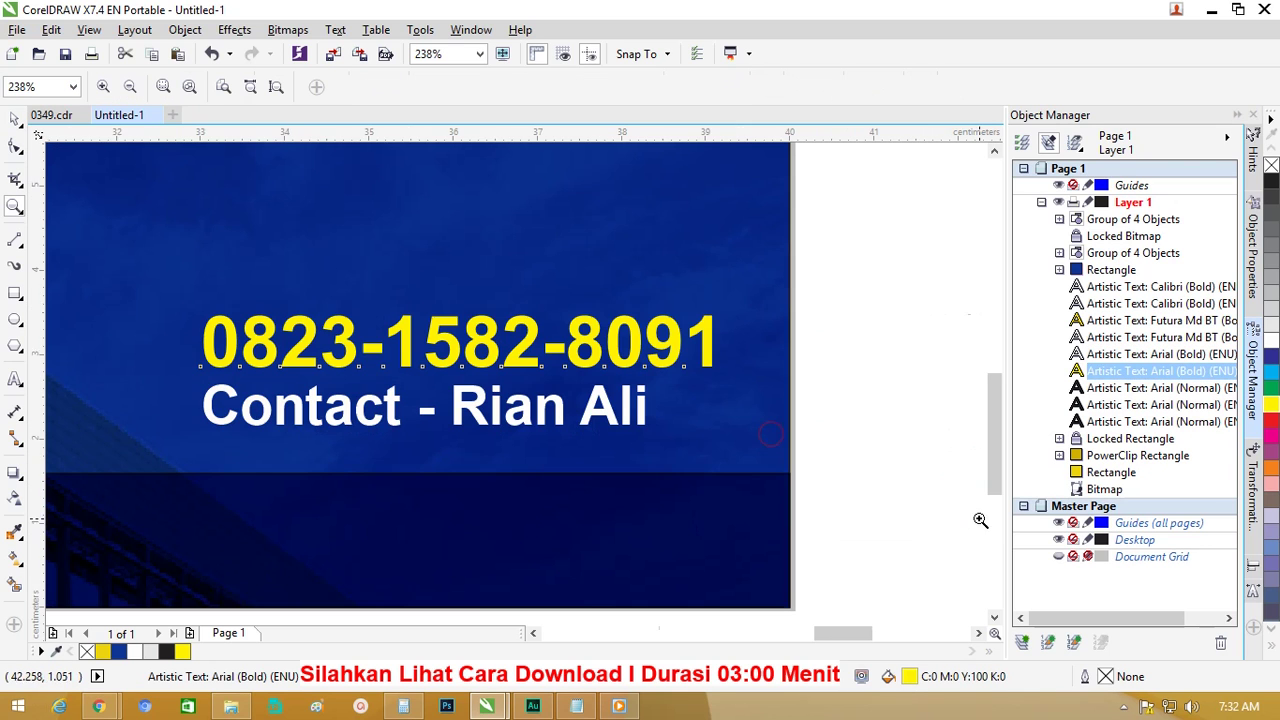
click(15, 240)
click(198, 435)
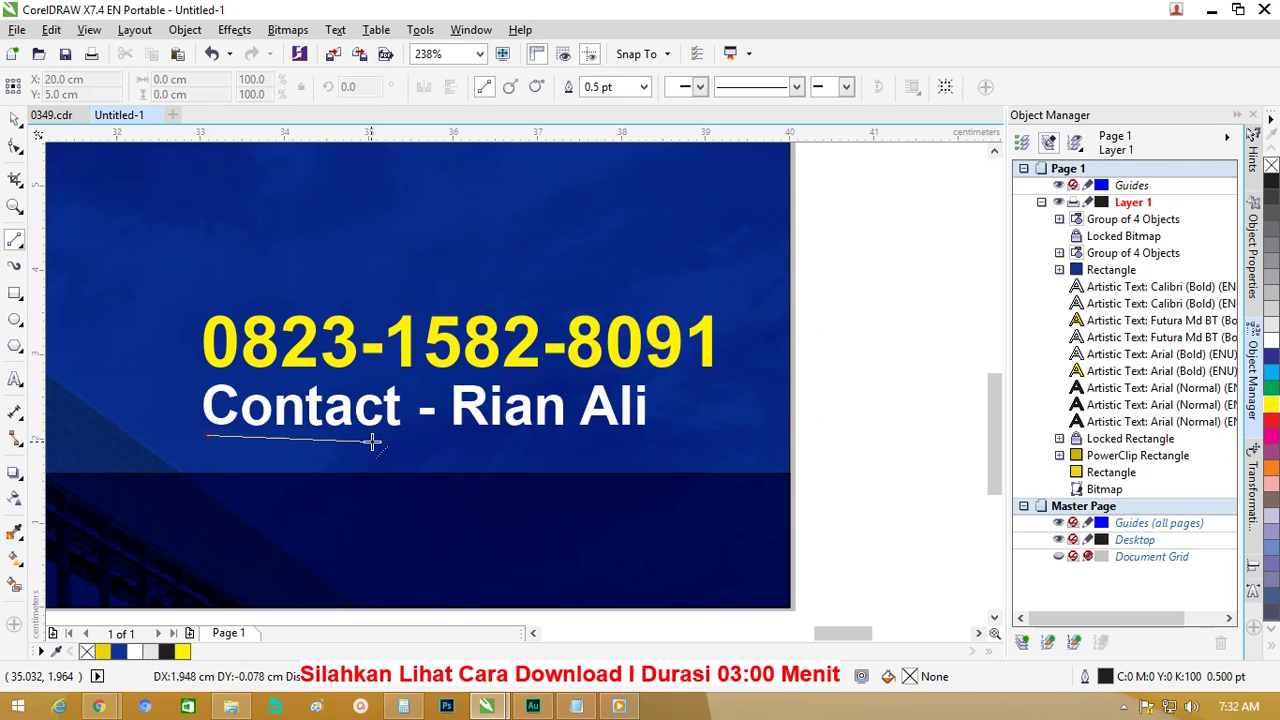
click(390, 435)
click(15, 118)
right_click(182, 651)
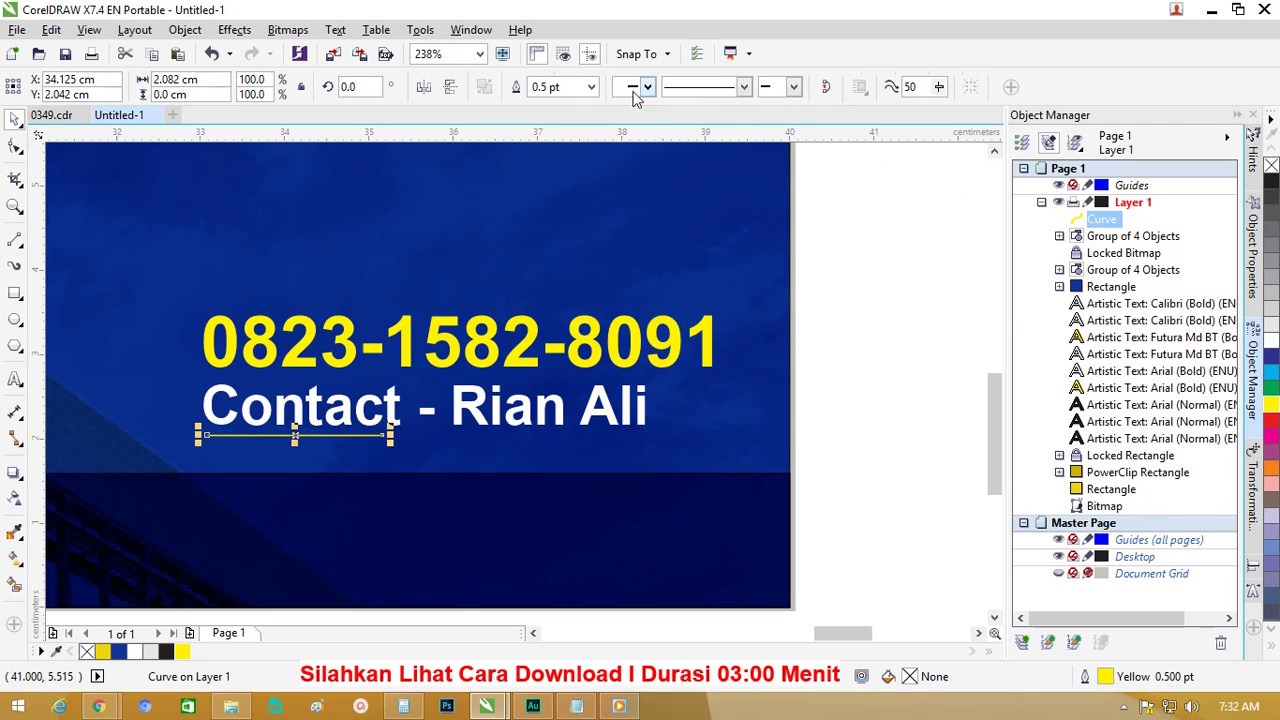
click(591, 87)
click(544, 175)
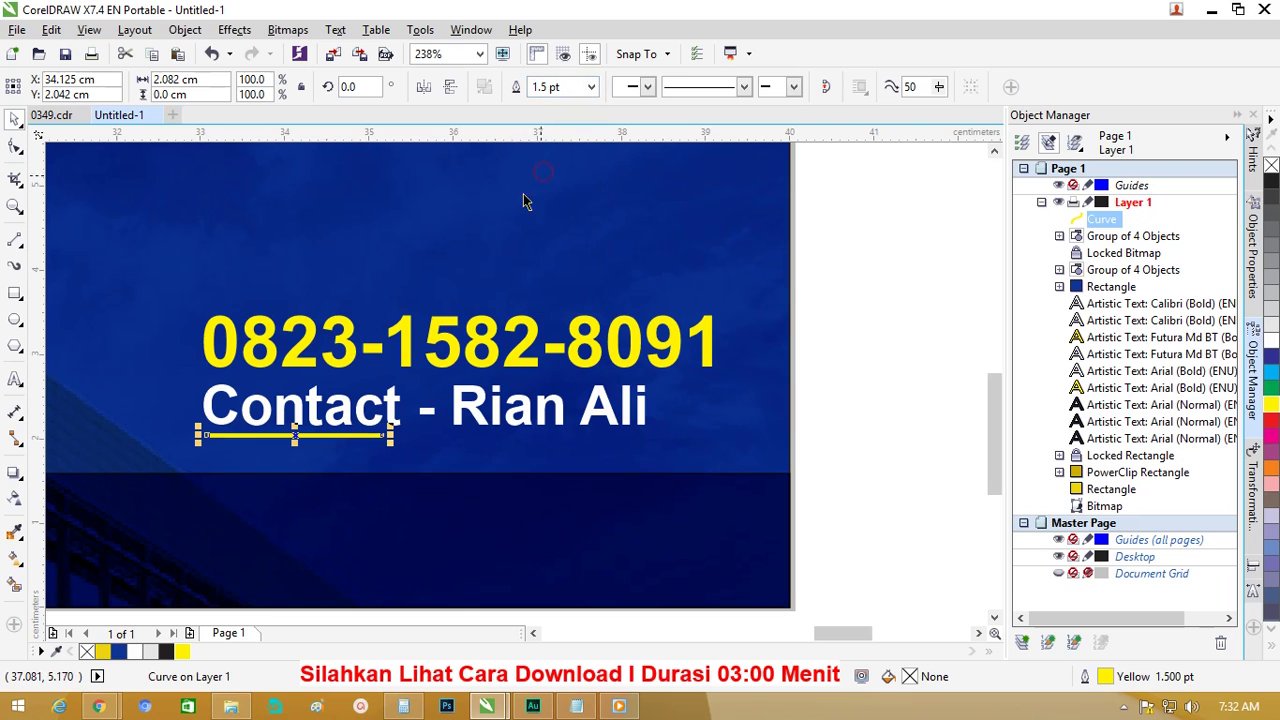
click(1251, 217)
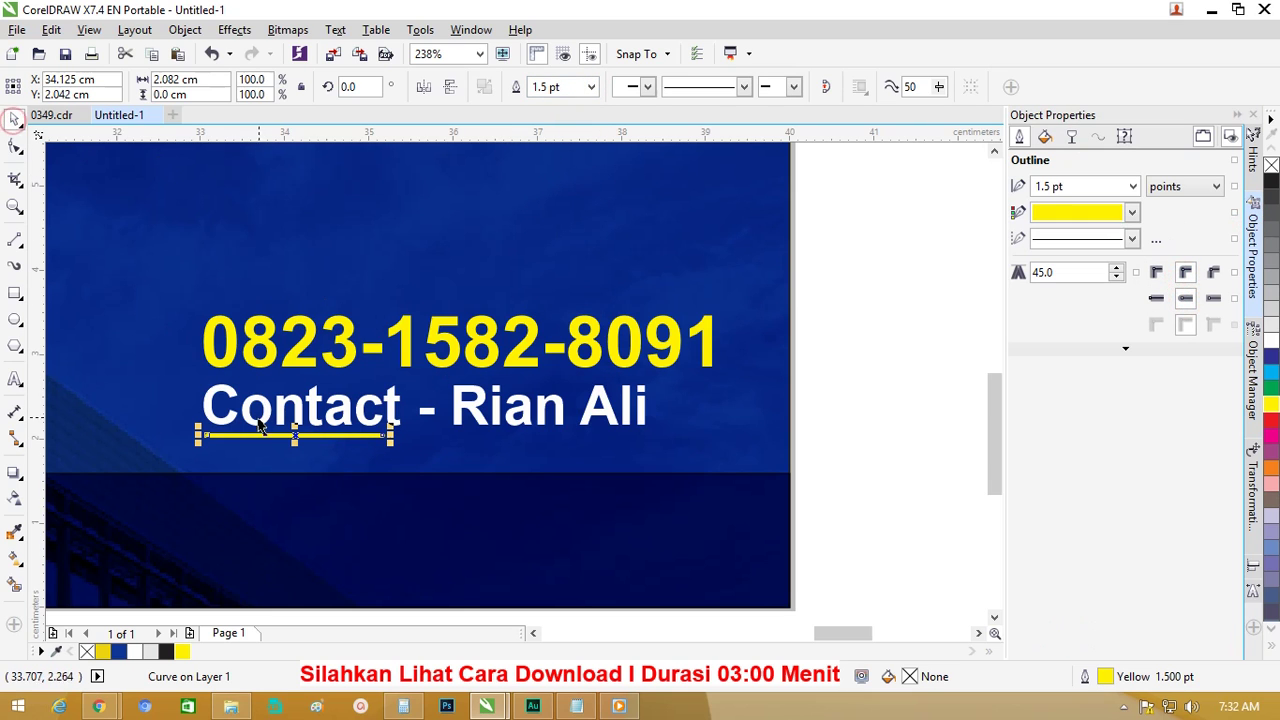
- Duplicate the underline and group the two yellow underlines together
drag(253, 435, 468, 436)
click(828, 392)
drag(862, 478, 172, 423)
key(ctrl+g)
click(650, 413)
- Scale the contact line text down slightly
click(641, 403)
click(643, 405)
click(650, 399)
drag(651, 390, 548, 392)
click(826, 384)
- Shrink the contact number, line and underlines together to about 87.5%
drag(860, 497, 172, 287)
click(857, 347)
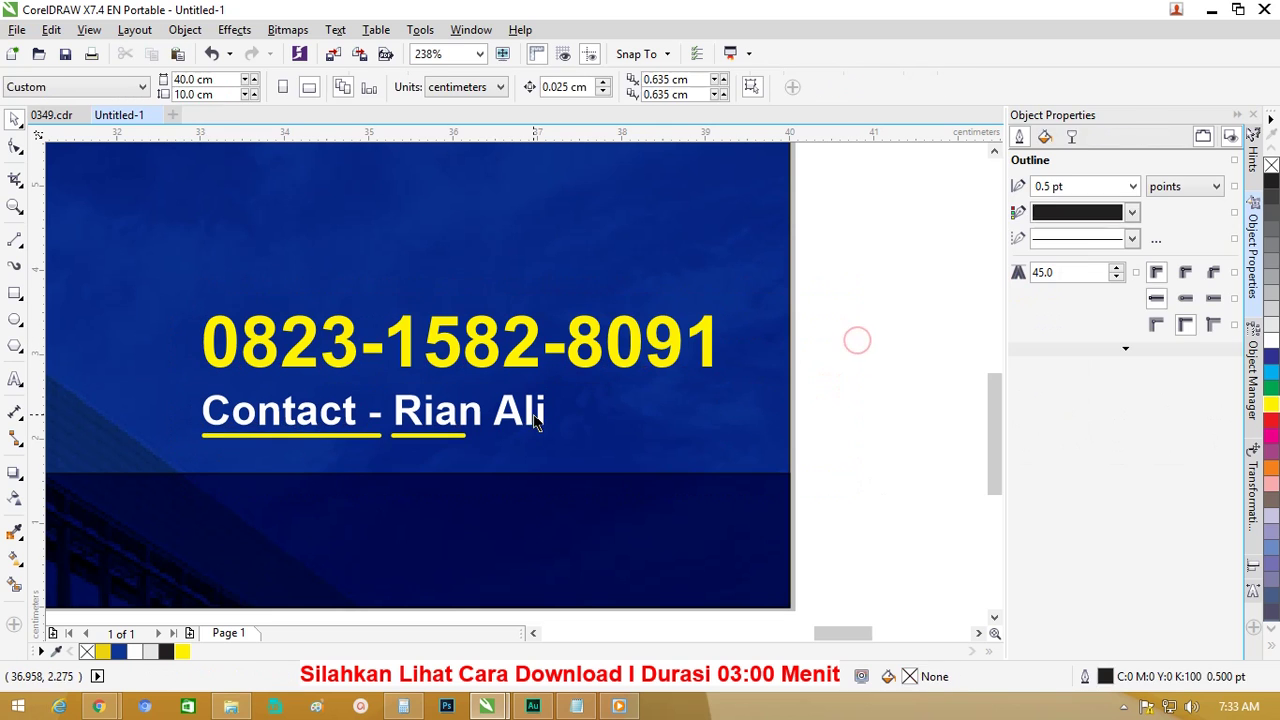
click(455, 425)
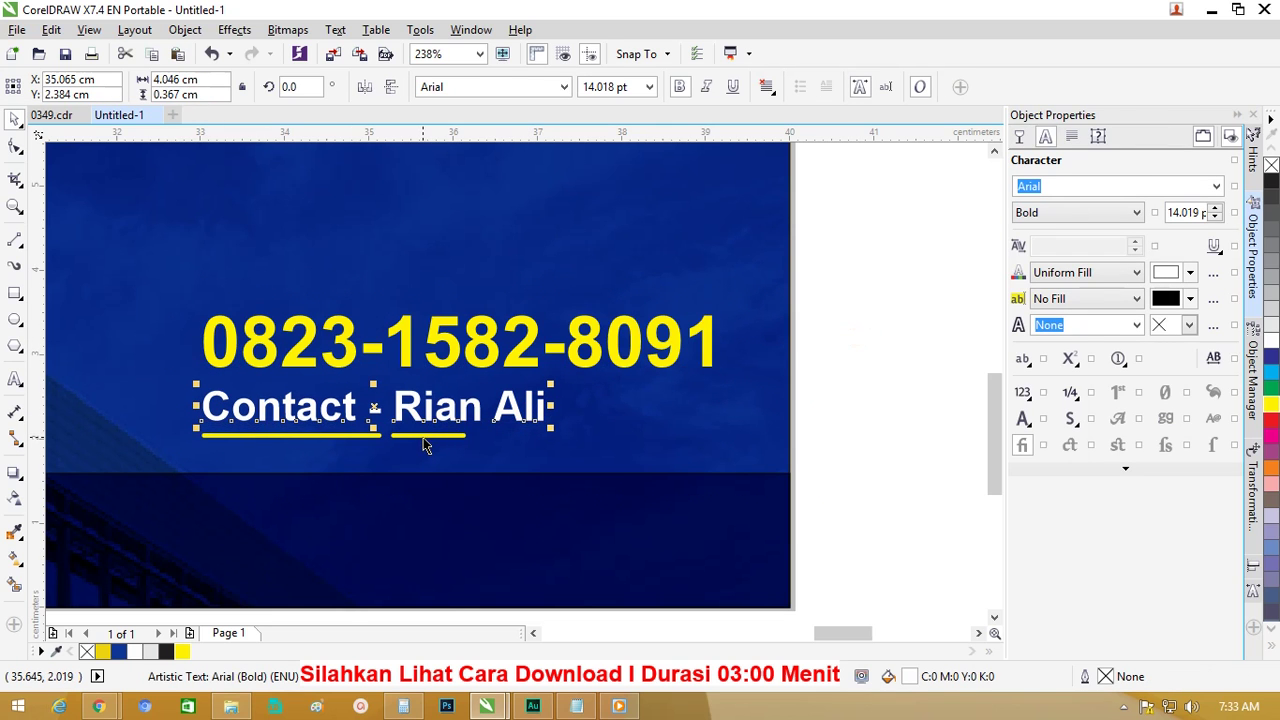
click(425, 445)
scroll(440, 435, down, 4)
click(654, 403)
drag(577, 485, 318, 388)
drag(512, 390, 494, 396)
click(620, 372)
drag(555, 362, 382, 250)
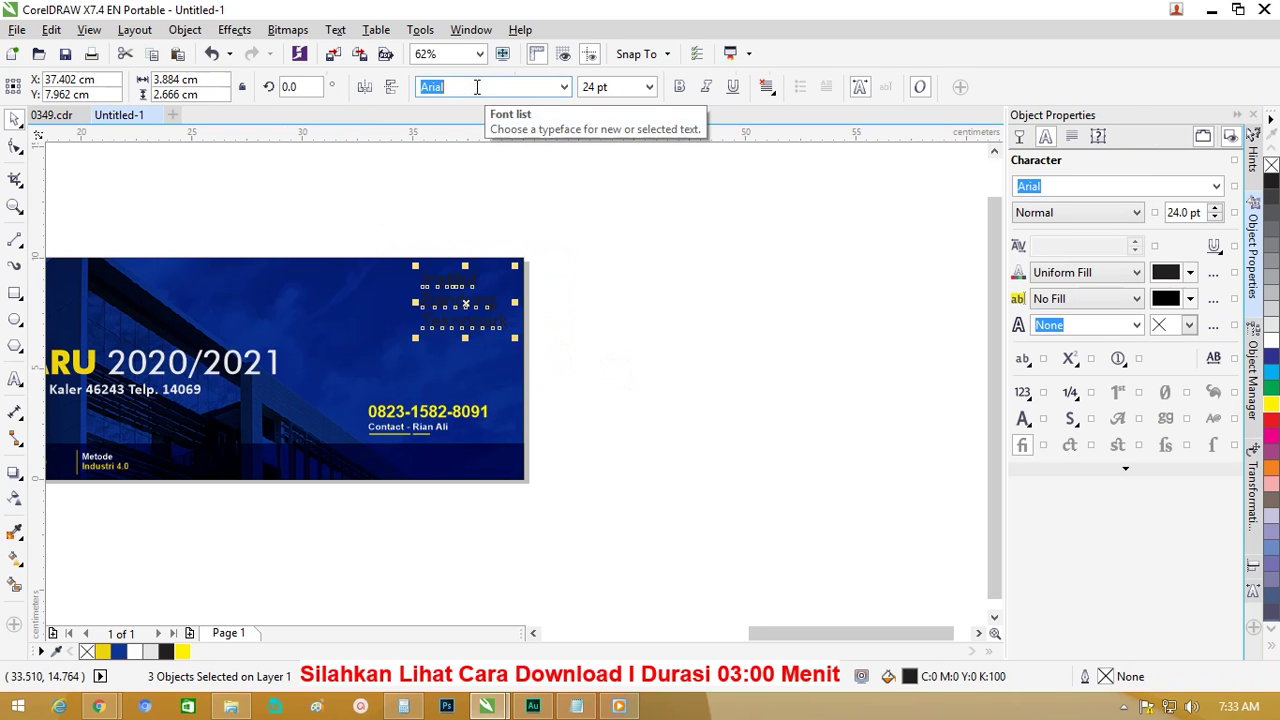
- Set the three title texts to bold white Futura Md BT and colour one word yellow
click(565, 87)
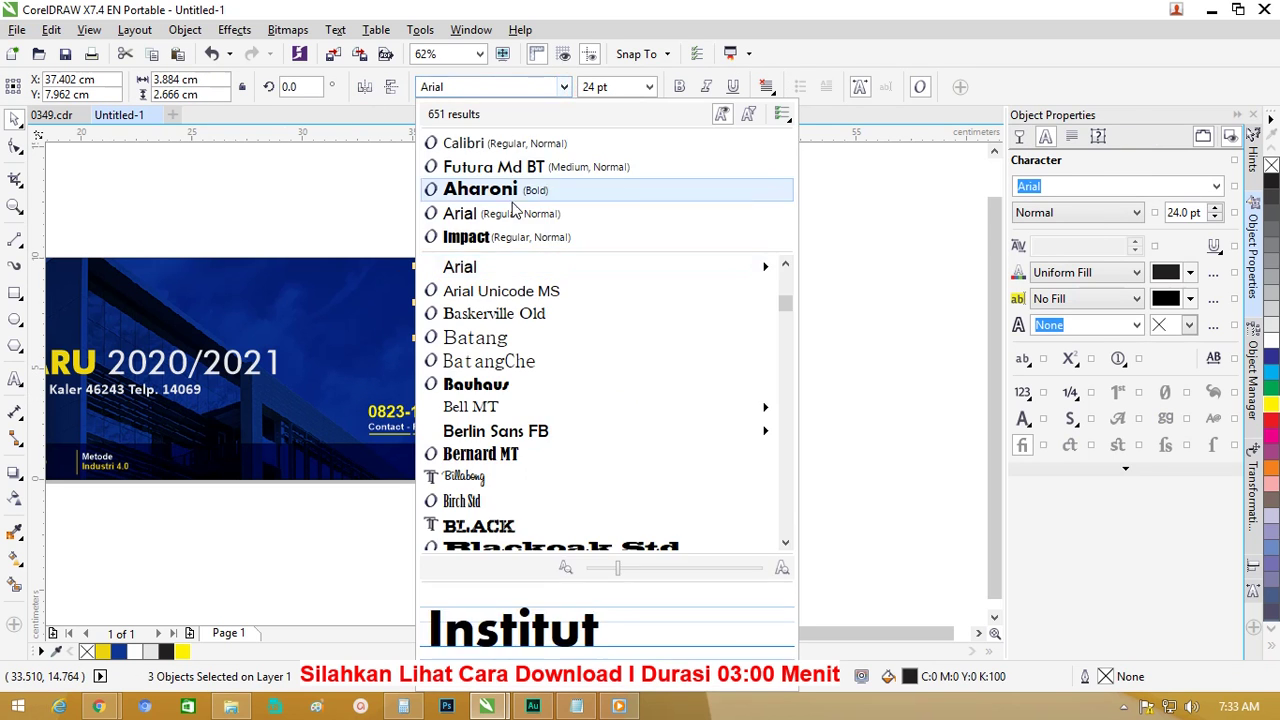
click(506, 172)
click(675, 89)
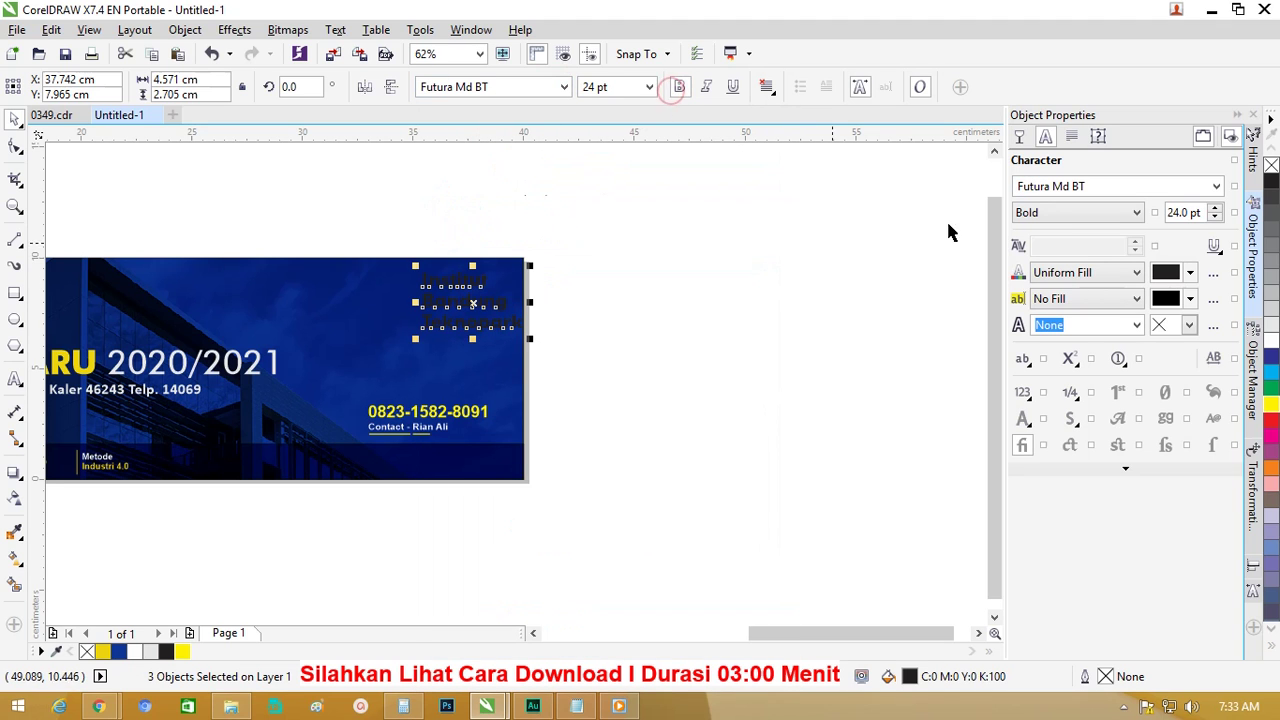
click(1271, 340)
click(617, 229)
click(465, 301)
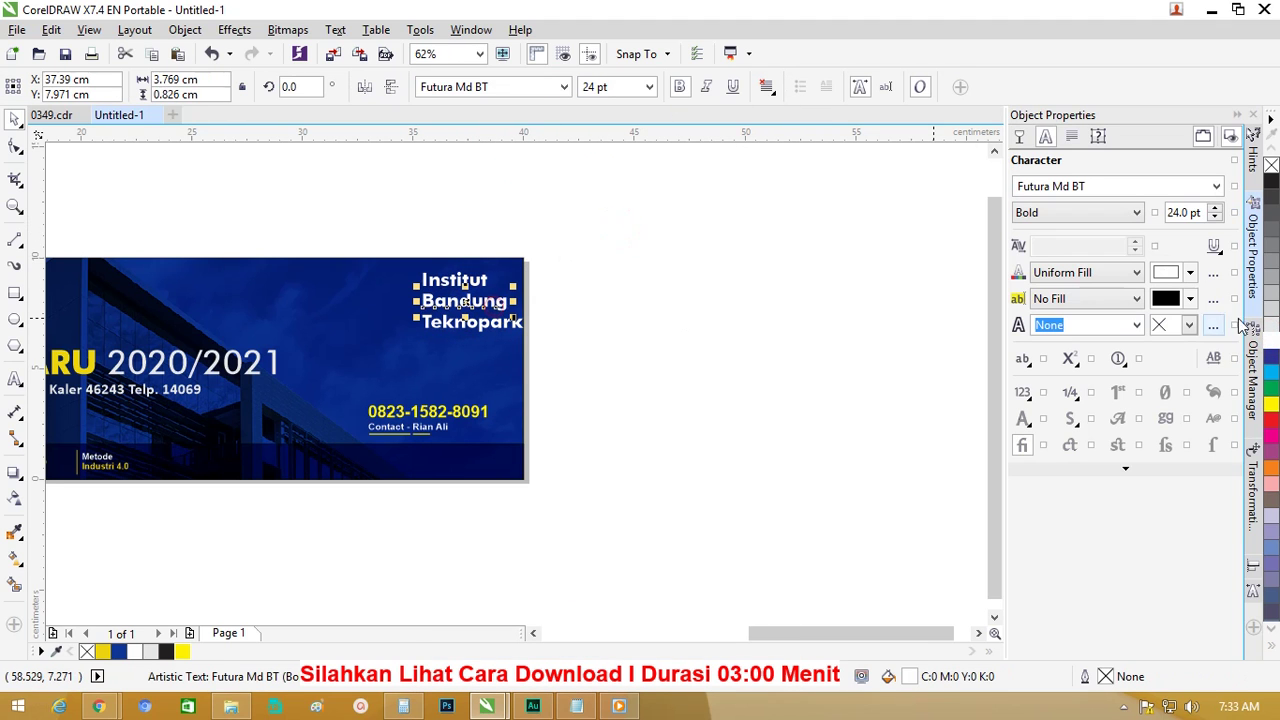
click(1271, 403)
- Nudge the Teknopark and Bandung lines upward to tighten the title stack
scroll(498, 288, up, 2)
click(476, 366)
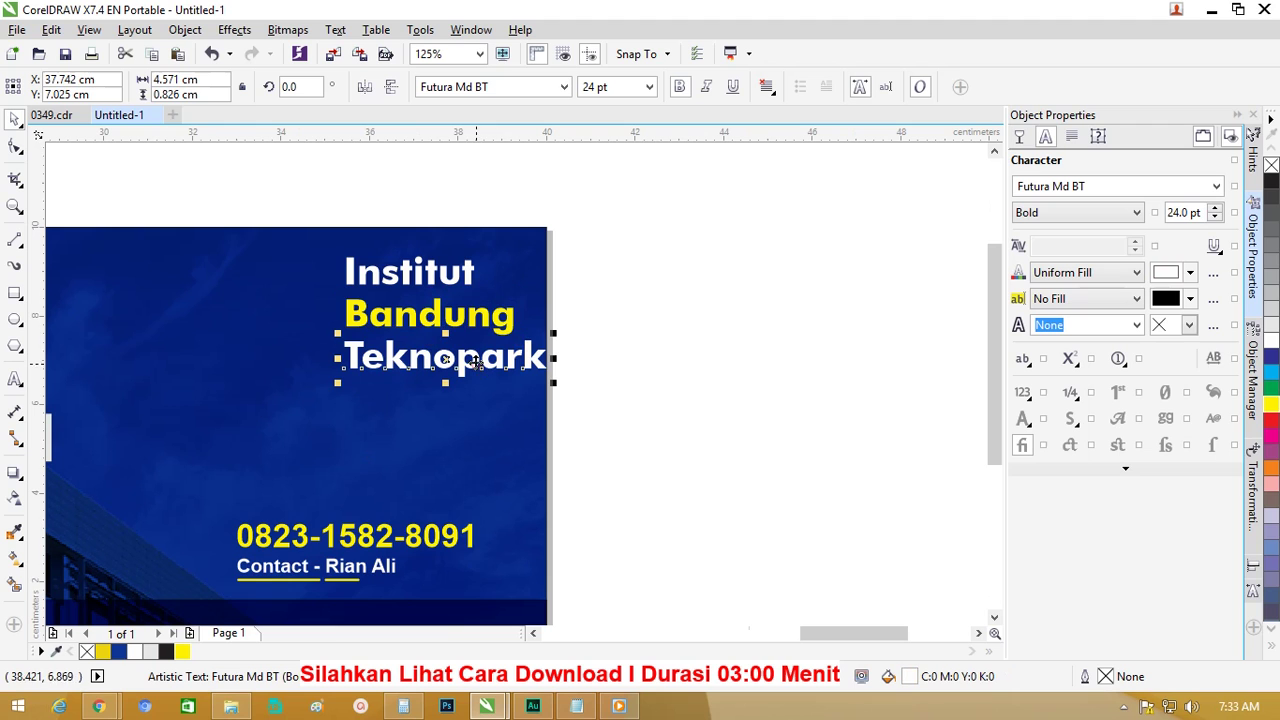
drag(455, 325, 455, 316)
click(530, 360)
drag(530, 360, 530, 351)
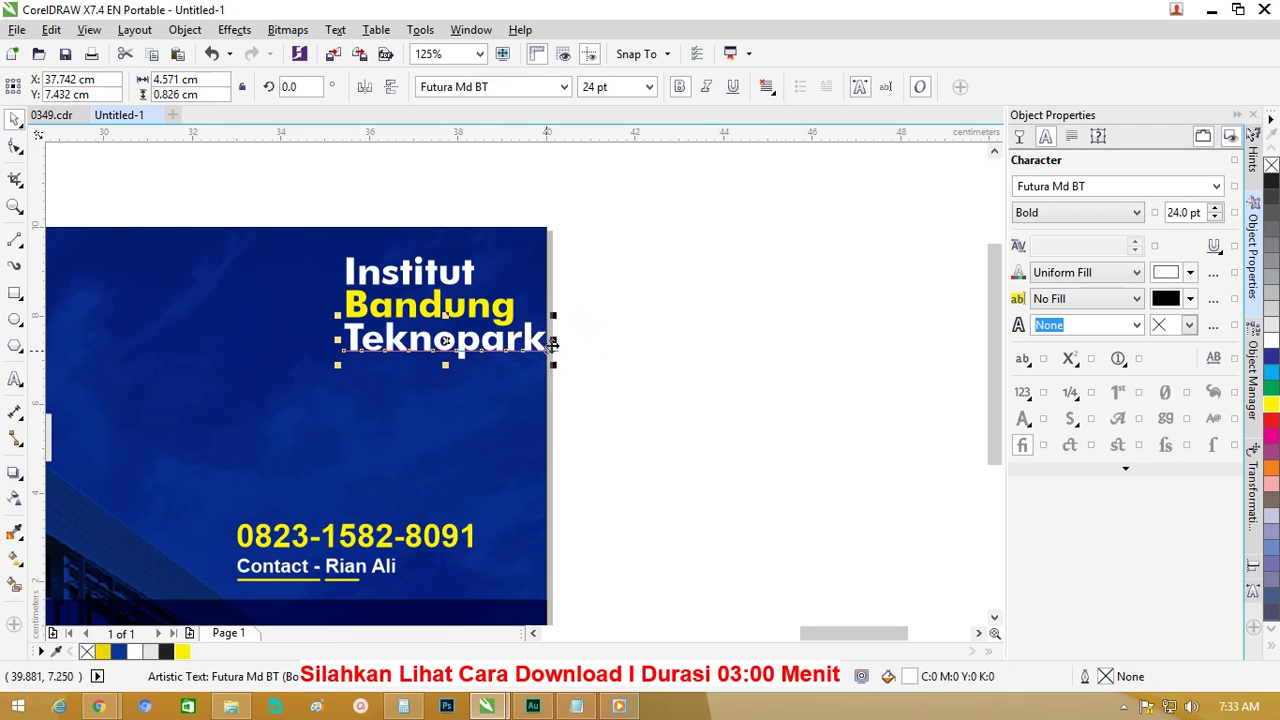
click(624, 295)
drag(634, 385, 276, 226)
- Enlarge Bandung to about 28.6 pt and place it below Teknopark
scroll(340, 268, down, 2)
click(530, 300)
click(400, 284)
mouse_move(432, 294)
mouse_down()
mouse_move(458, 292)
mouse_move(437, 287)
mouse_move(432, 330)
mouse_move(420, 290)
mouse_up()
click(458, 292)
click(435, 300)
click(455, 295)
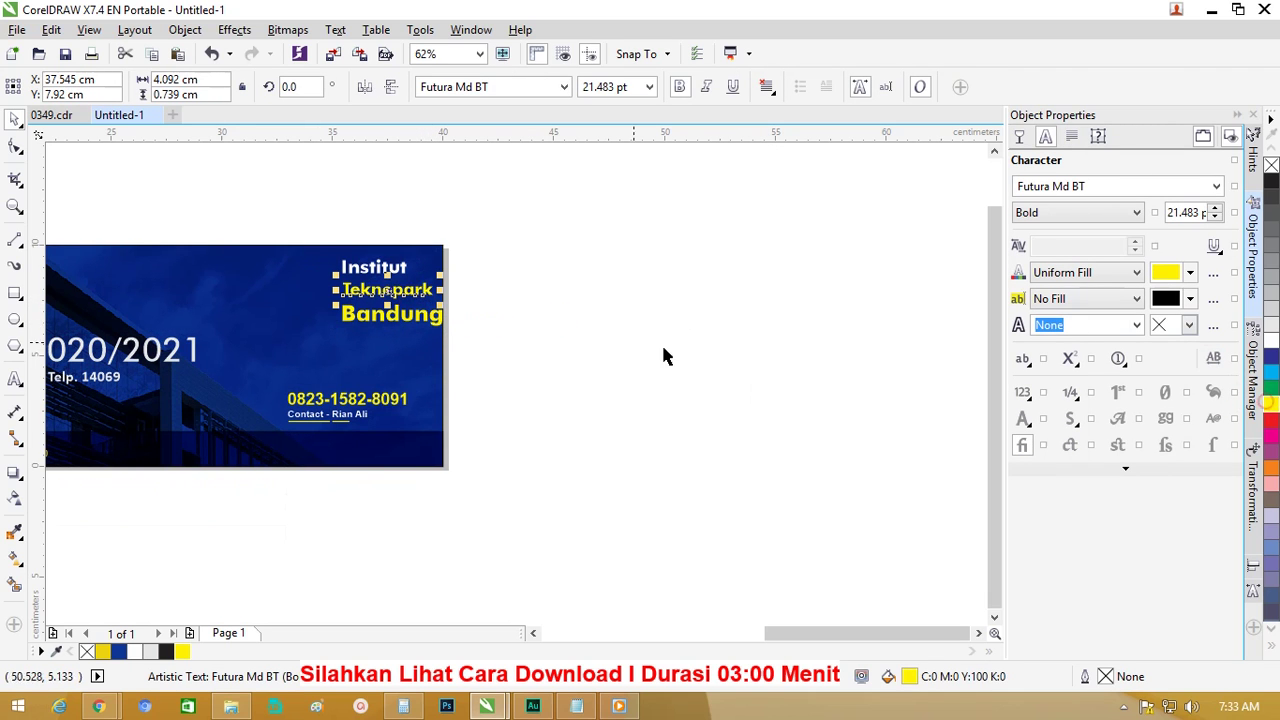
- Make Bandung white at about 19 pt and restack Institut and Bandung around Teknopark
click(400, 313)
scroll(417, 307, up, 2)
click(1270, 345)
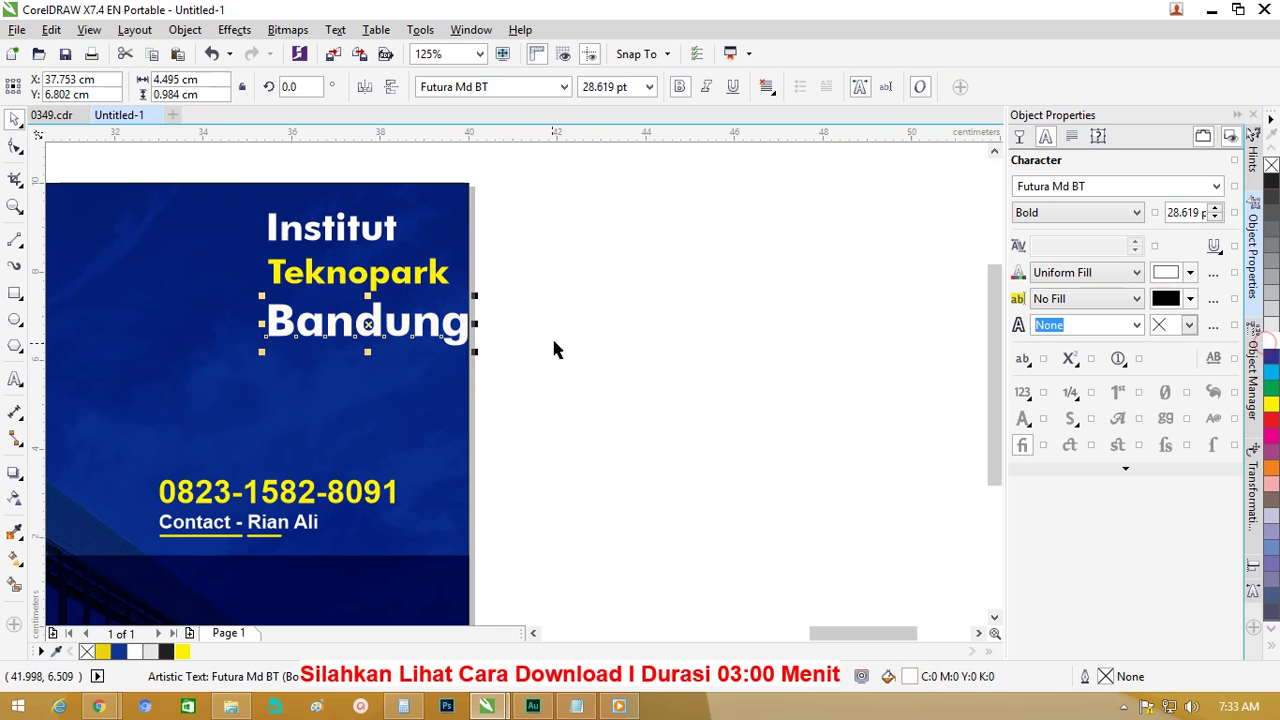
drag(476, 353, 206, 194)
click(531, 260)
drag(376, 237, 376, 256)
shift+click(385, 281)
drag(378, 320, 377, 307)
- Distribute the three title lines vertically, group them, and scale them into the top-right corner
drag(543, 351, 237, 186)
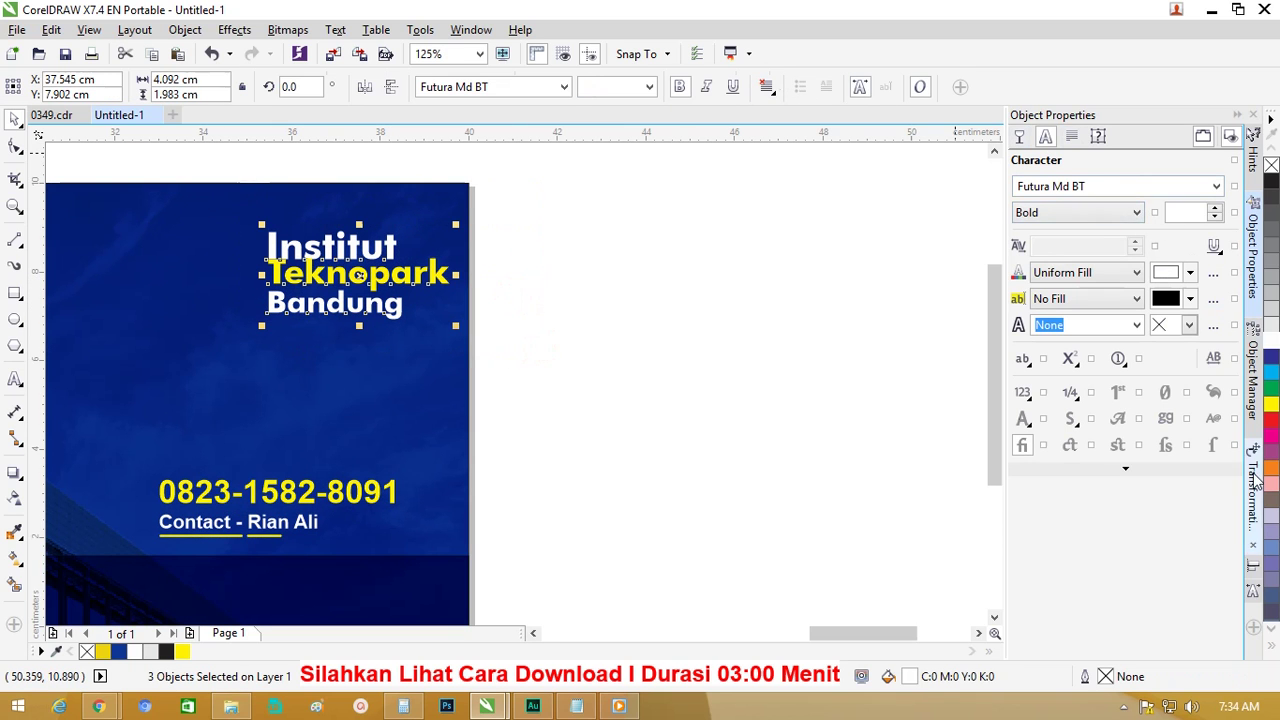
click(1250, 552)
click(1226, 186)
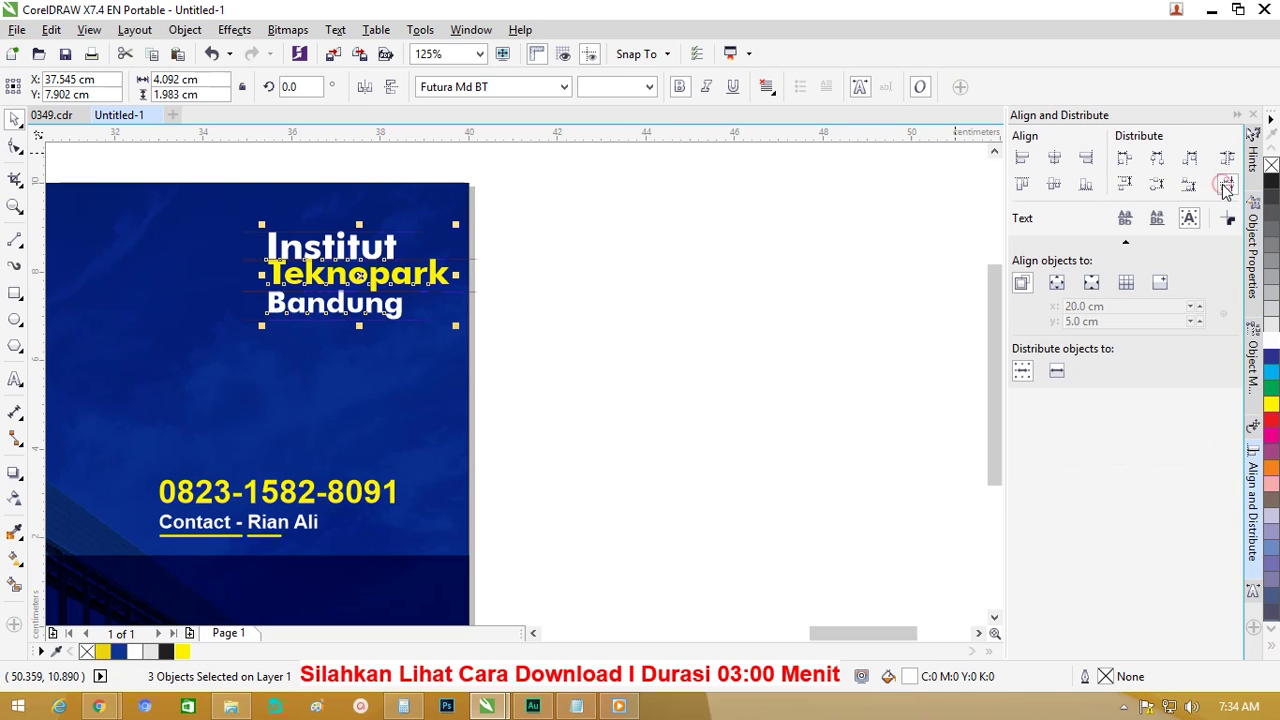
key(ctrl+g)
drag(457, 224, 419, 224)
click(472, 211)
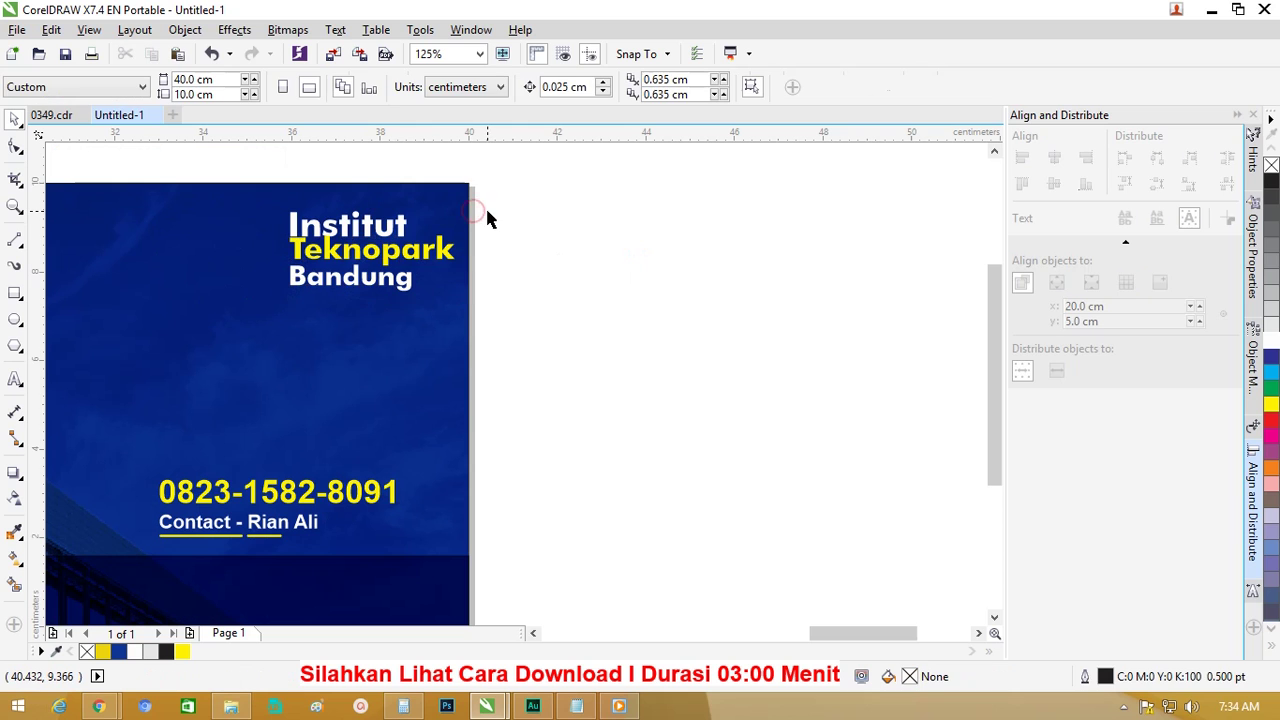
- Import the Logo Sekolah image, make it white, and shrink it onto the banner
key(F4)
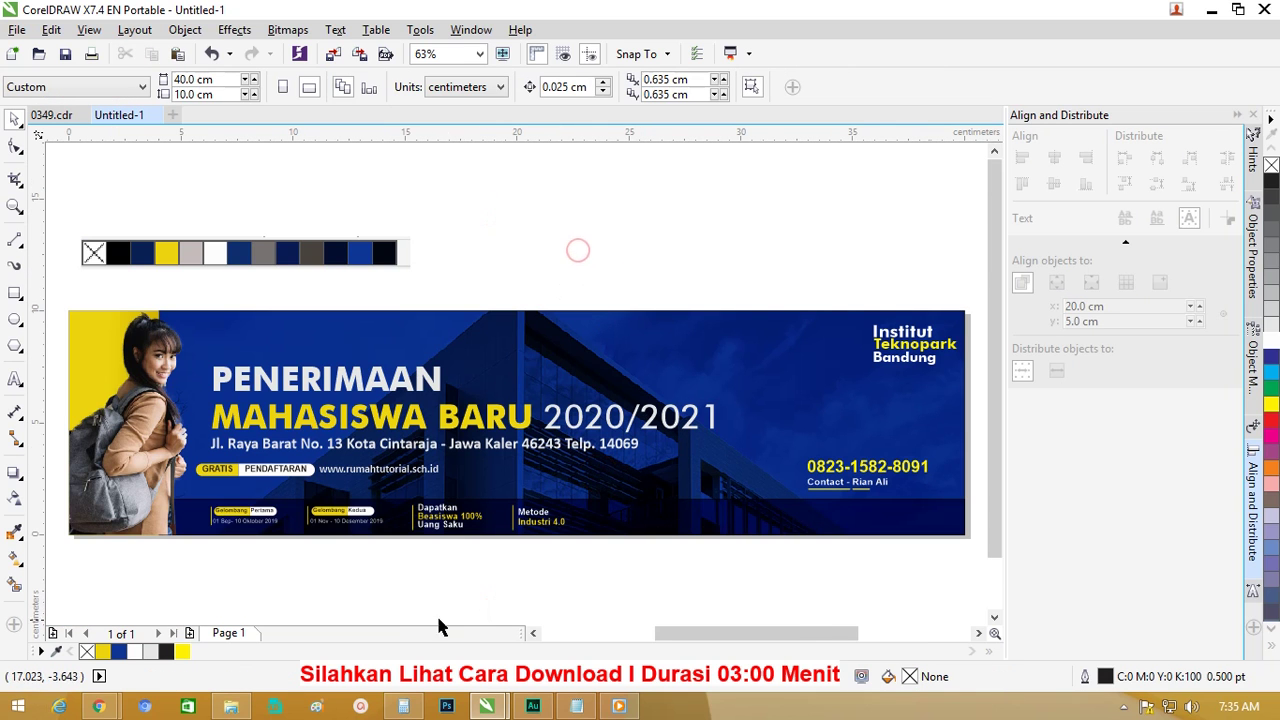
click(231, 706)
mouse_move(617, 222)
mouse_down()
mouse_move(680, 397)
mouse_move(668, 460)
mouse_move(562, 545)
mouse_move(500, 630)
mouse_move(486, 700)
mouse_move(616, 357)
mouse_move(596, 231)
mouse_up()
scroll(596, 231, down, 2)
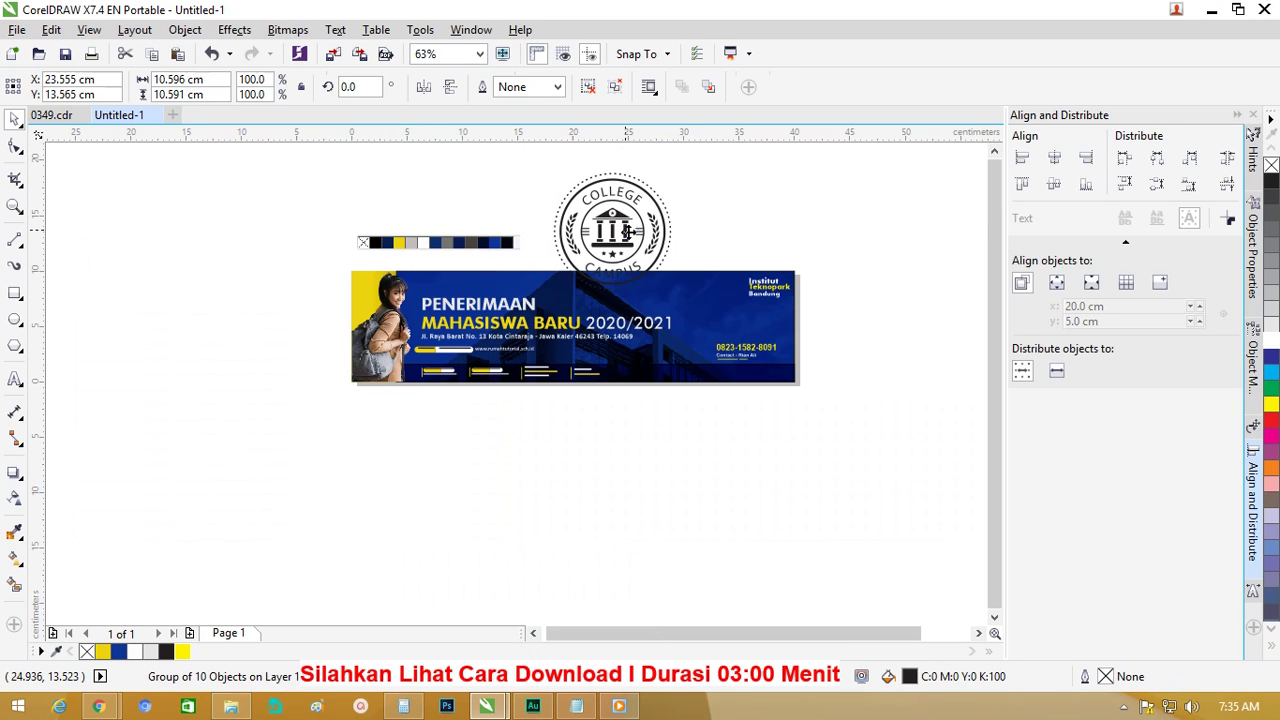
click(1270, 341)
drag(677, 166, 572, 273)
- Position the logo beside the title and scale it to 63%
key(z)
drag(650, 255, 826, 352)
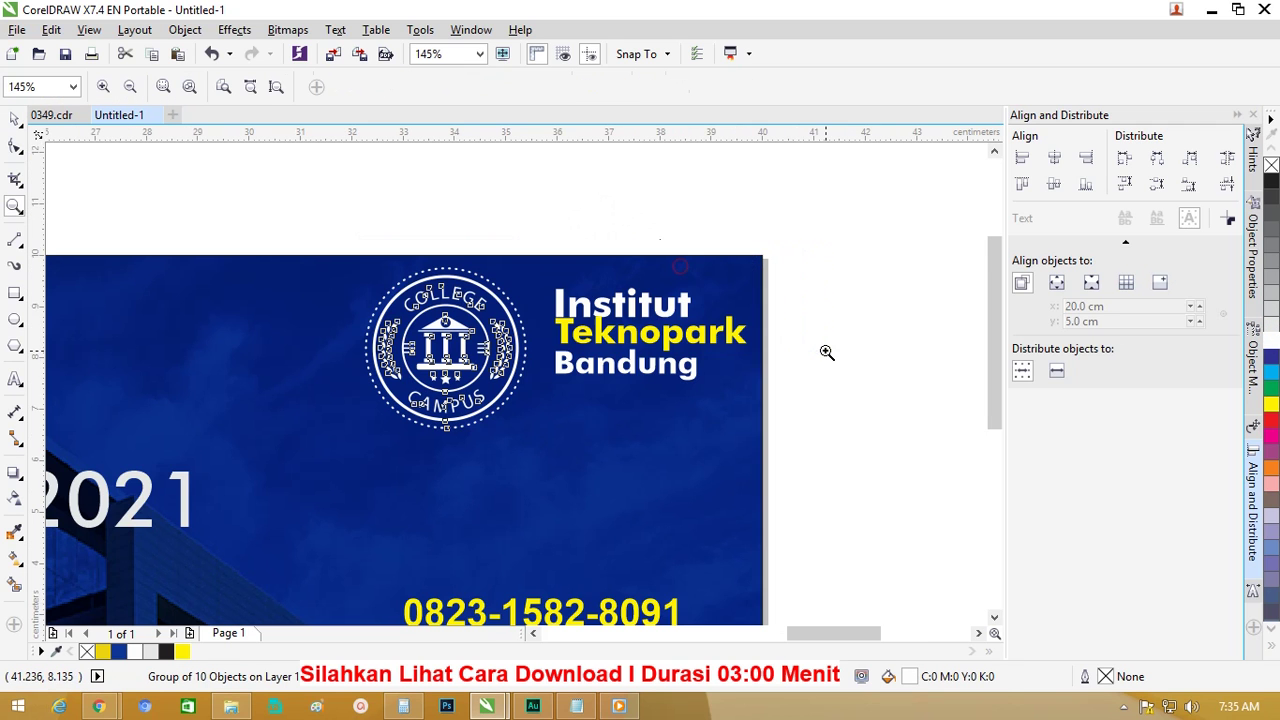
click(15, 118)
mouse_move(529, 262)
mouse_down()
mouse_move(517, 286)
mouse_move(526, 397)
mouse_move(527, 376)
mouse_up()
click(509, 228)
click(15, 240)
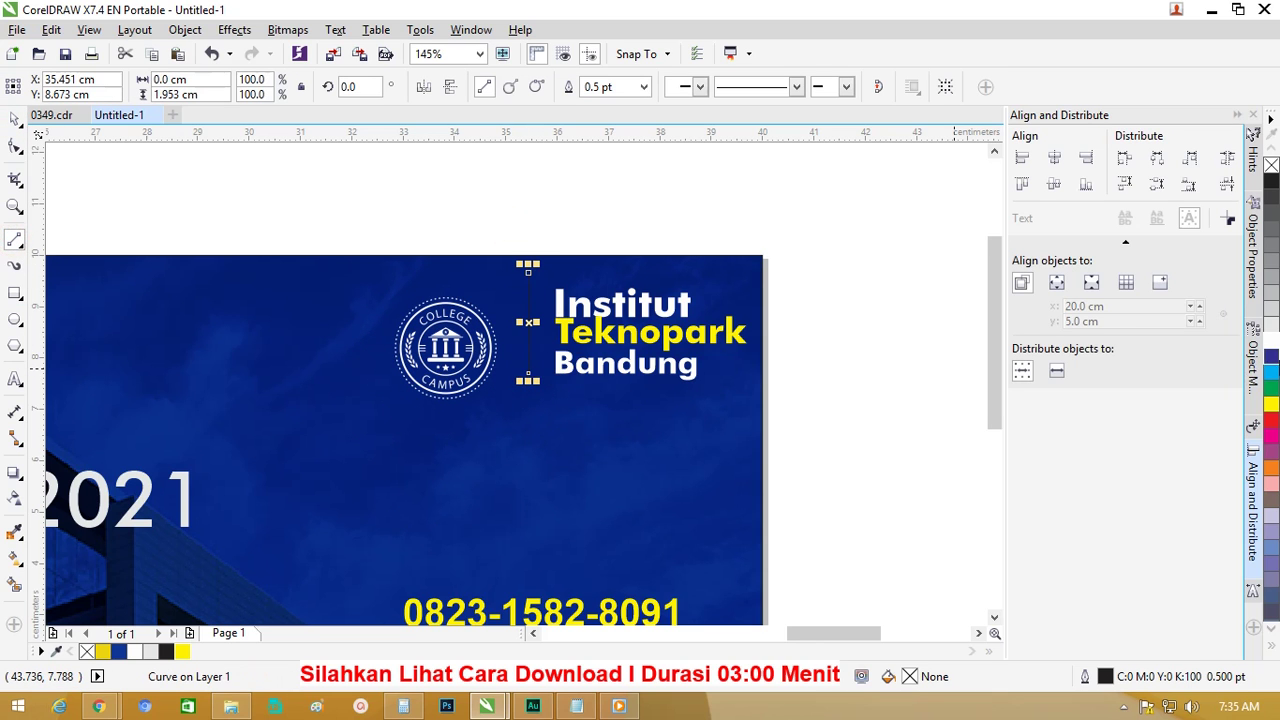
- Give the divider line a 1.5 pt outline
click(644, 87)
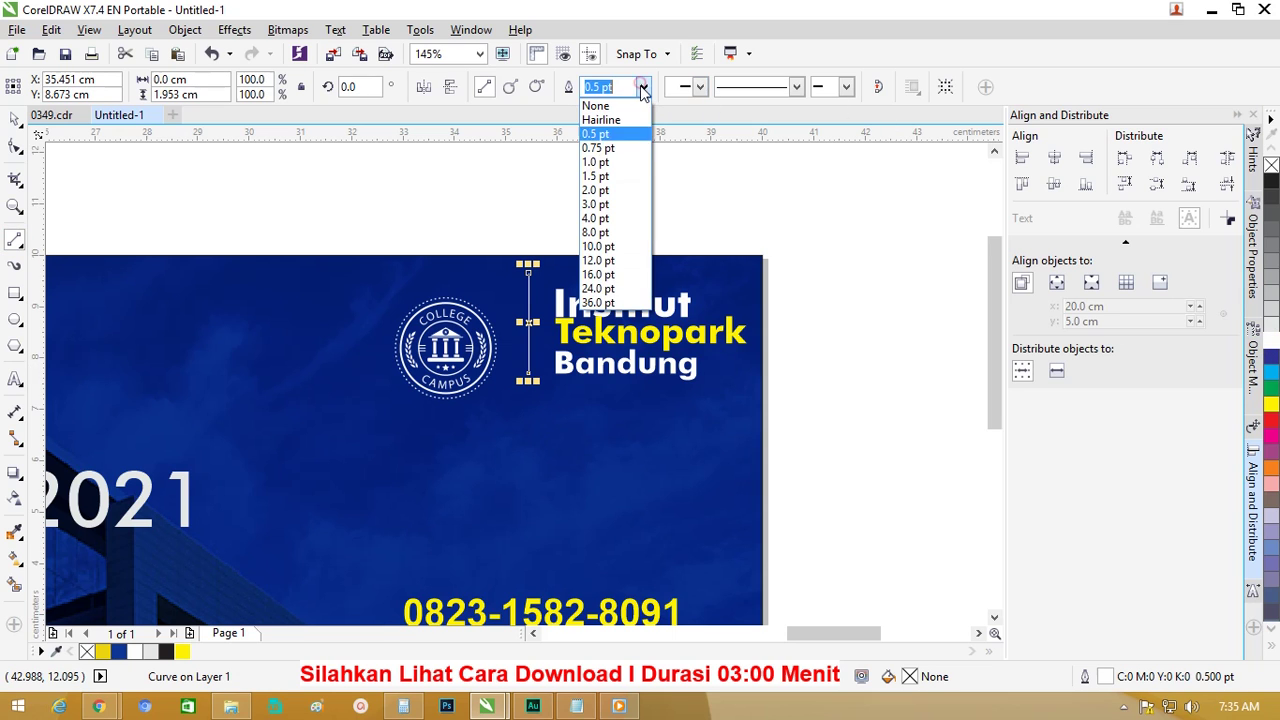
click(613, 175)
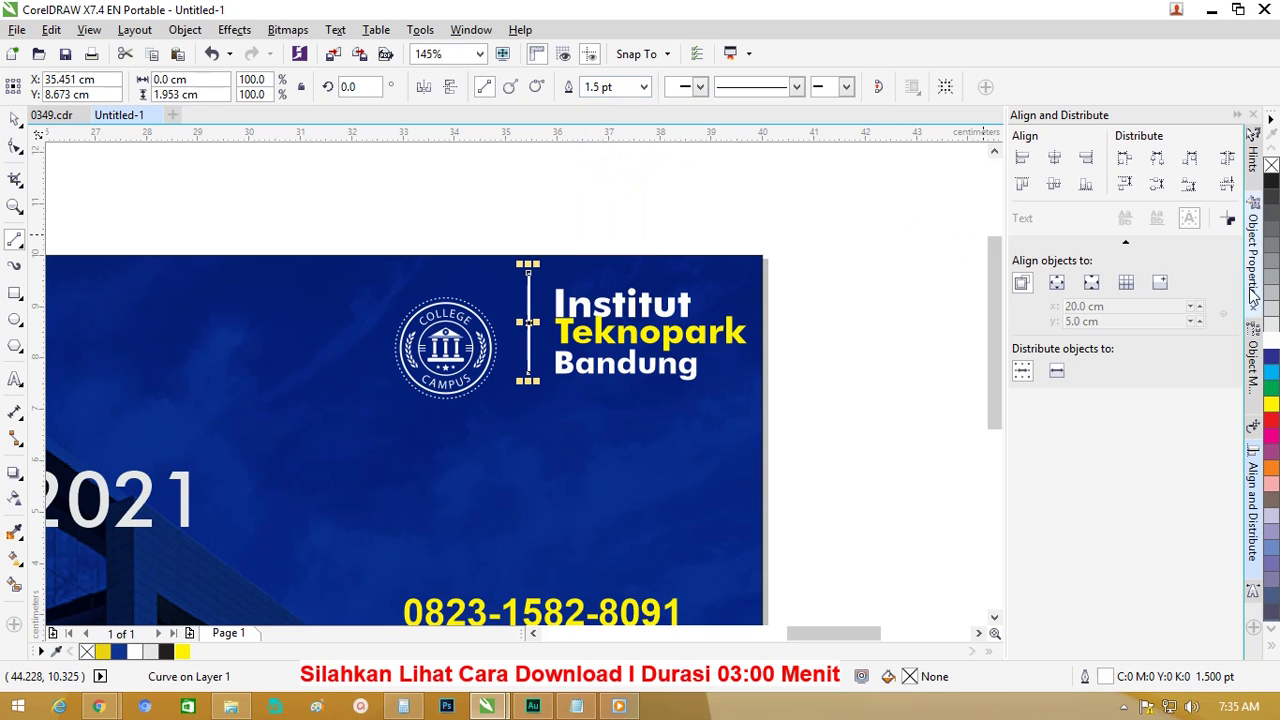
click(1252, 250)
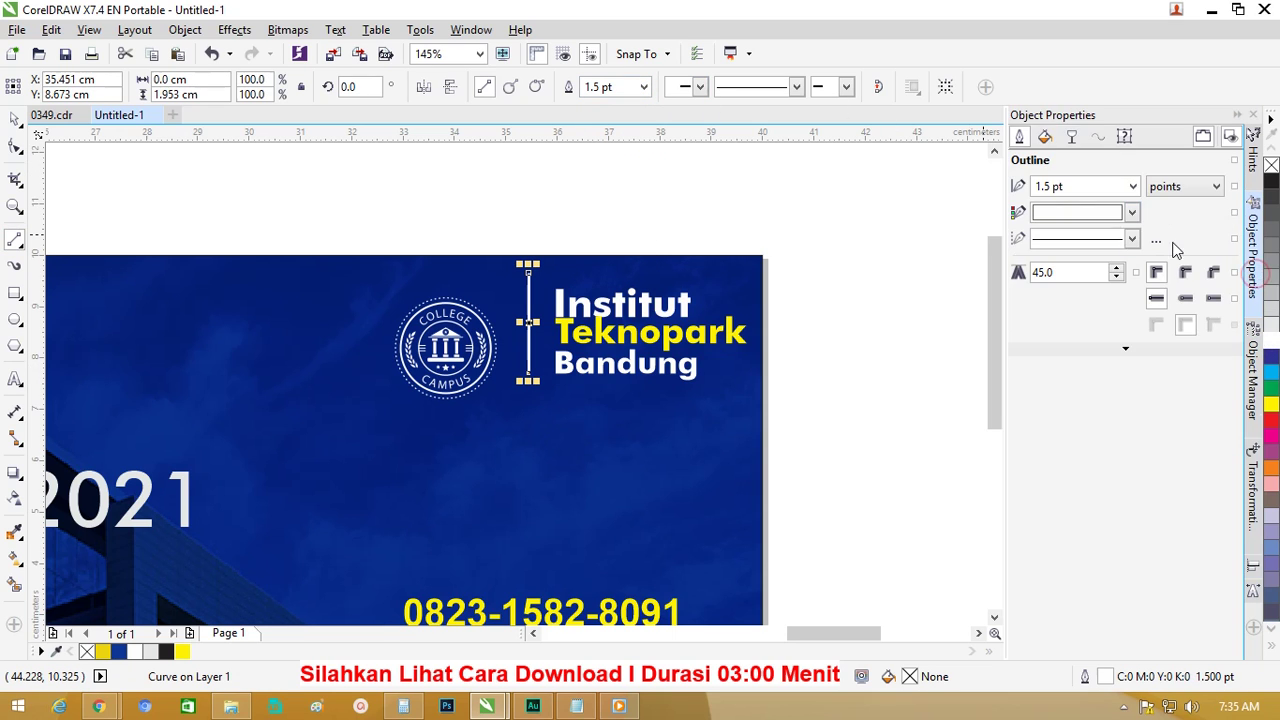
click(14, 118)
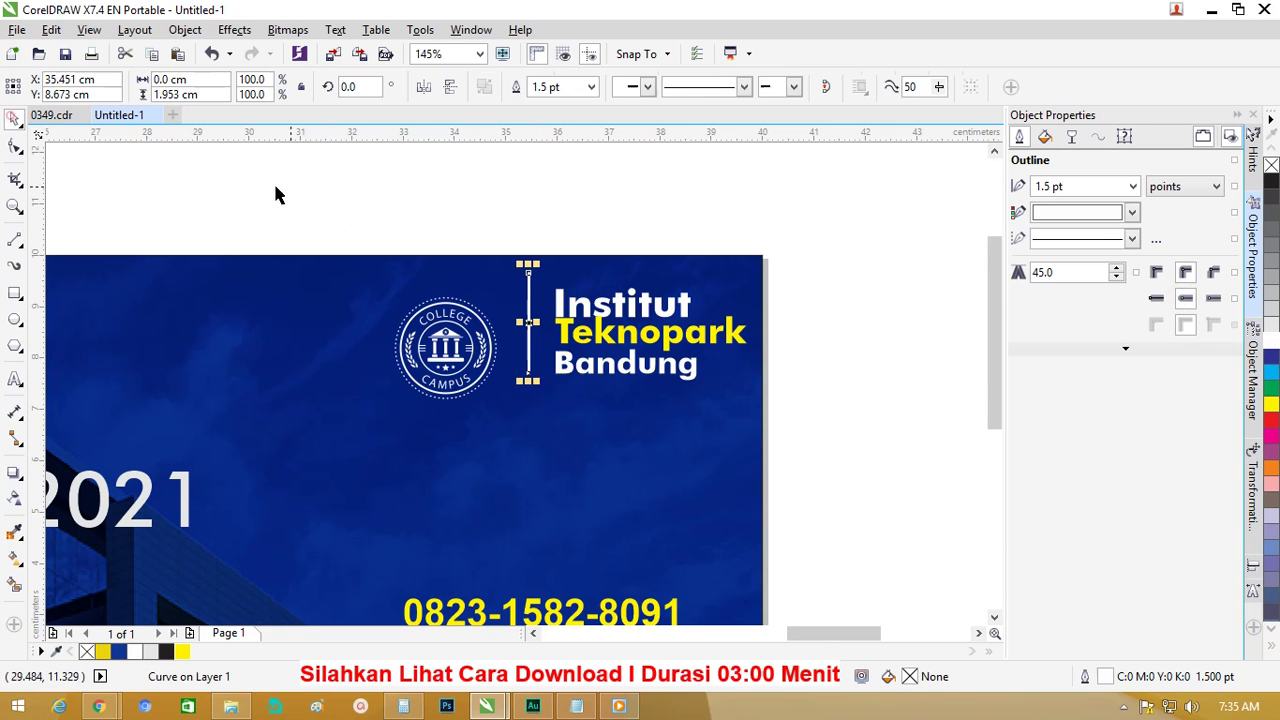
click(318, 184)
click(528, 313)
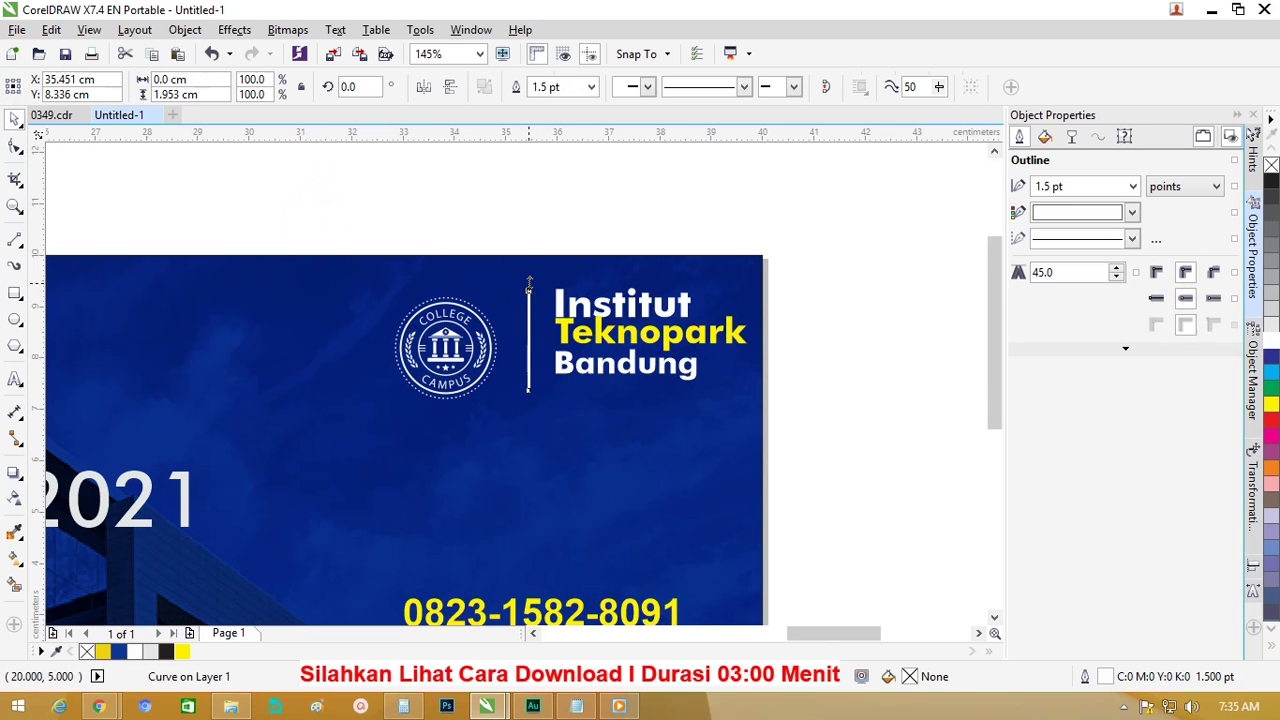
- Centre the title vertically on the divider and group the logo with the title
drag(832, 420, 520, 268)
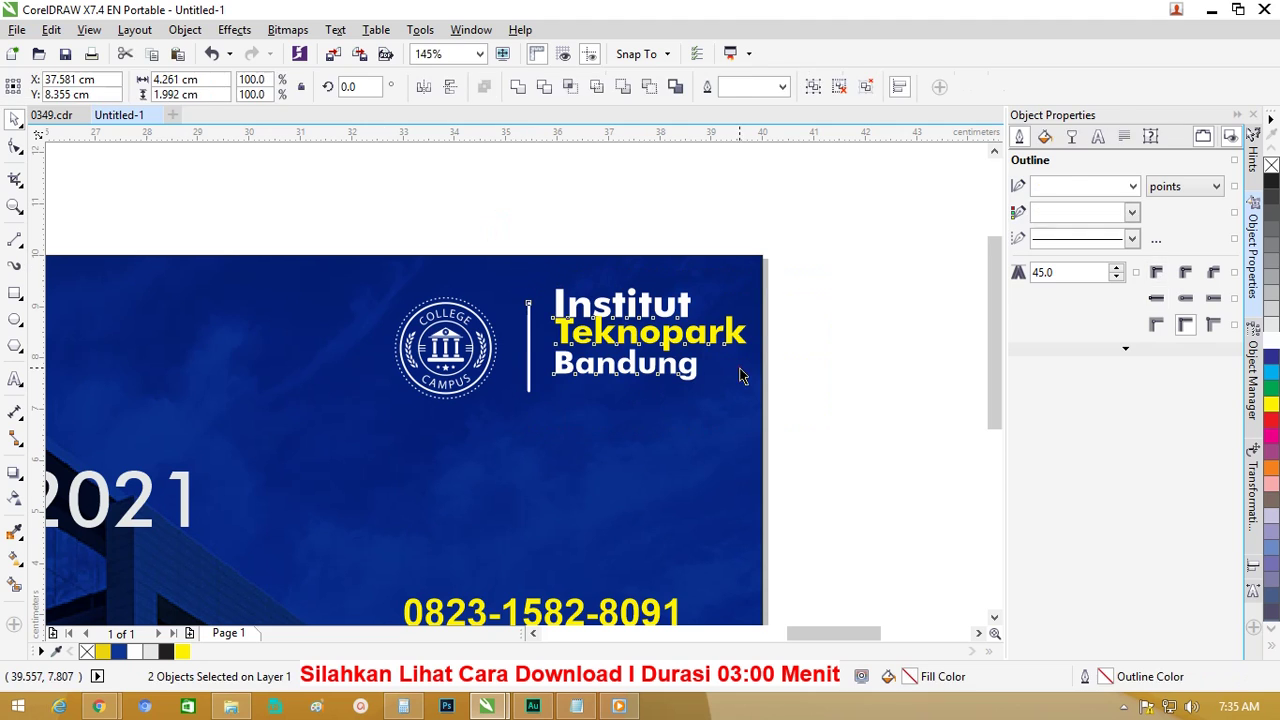
click(740, 371)
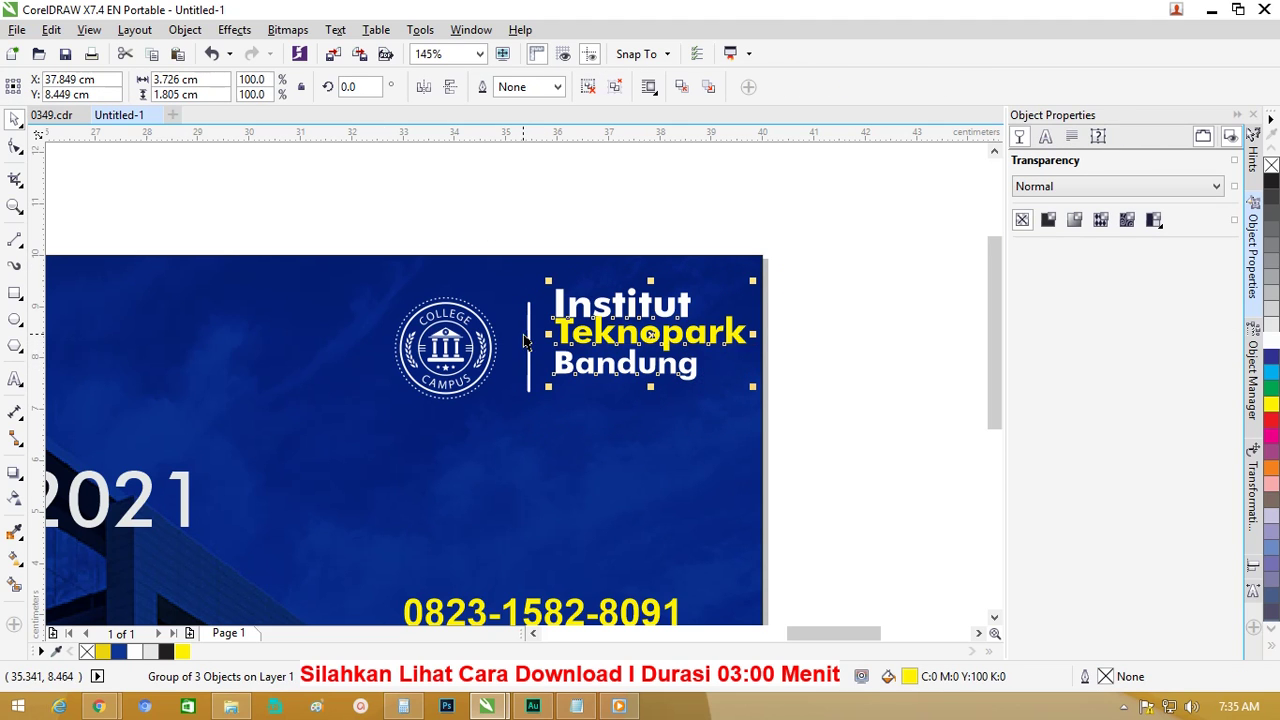
shift+click(530, 338)
key(e)
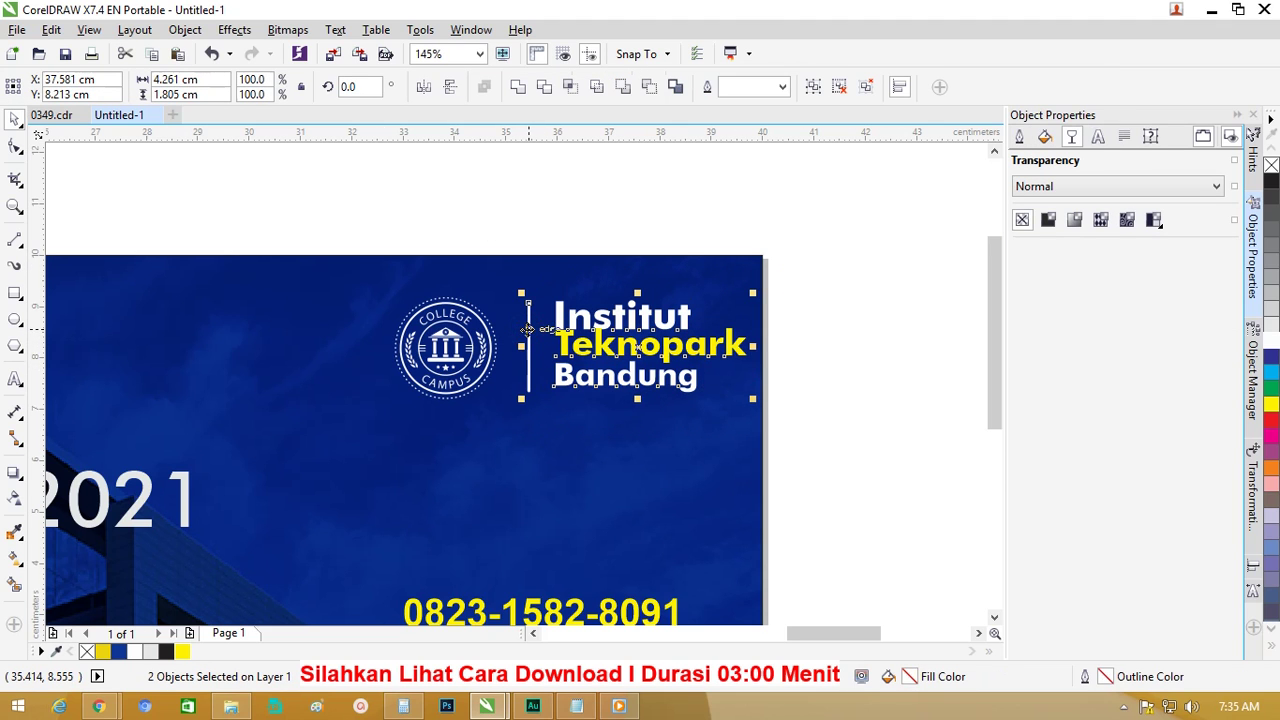
shift+click(516, 342)
shift+click(484, 345)
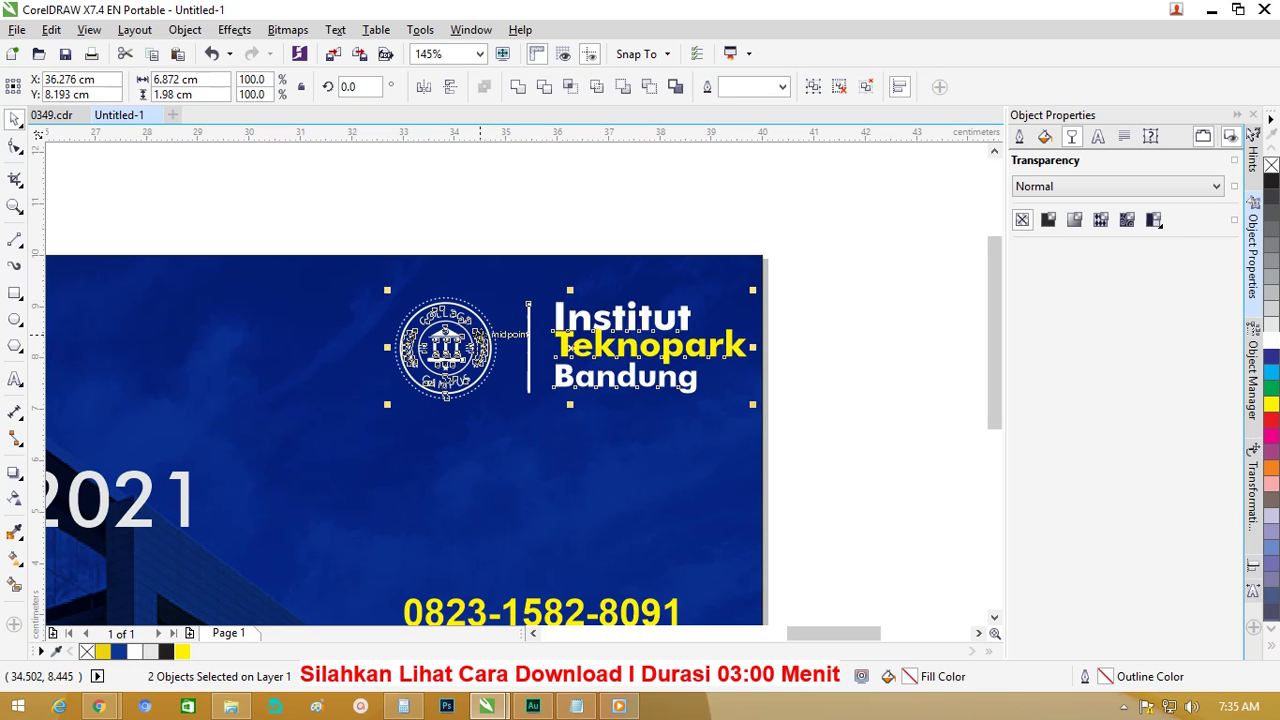
key(ctrl+g)
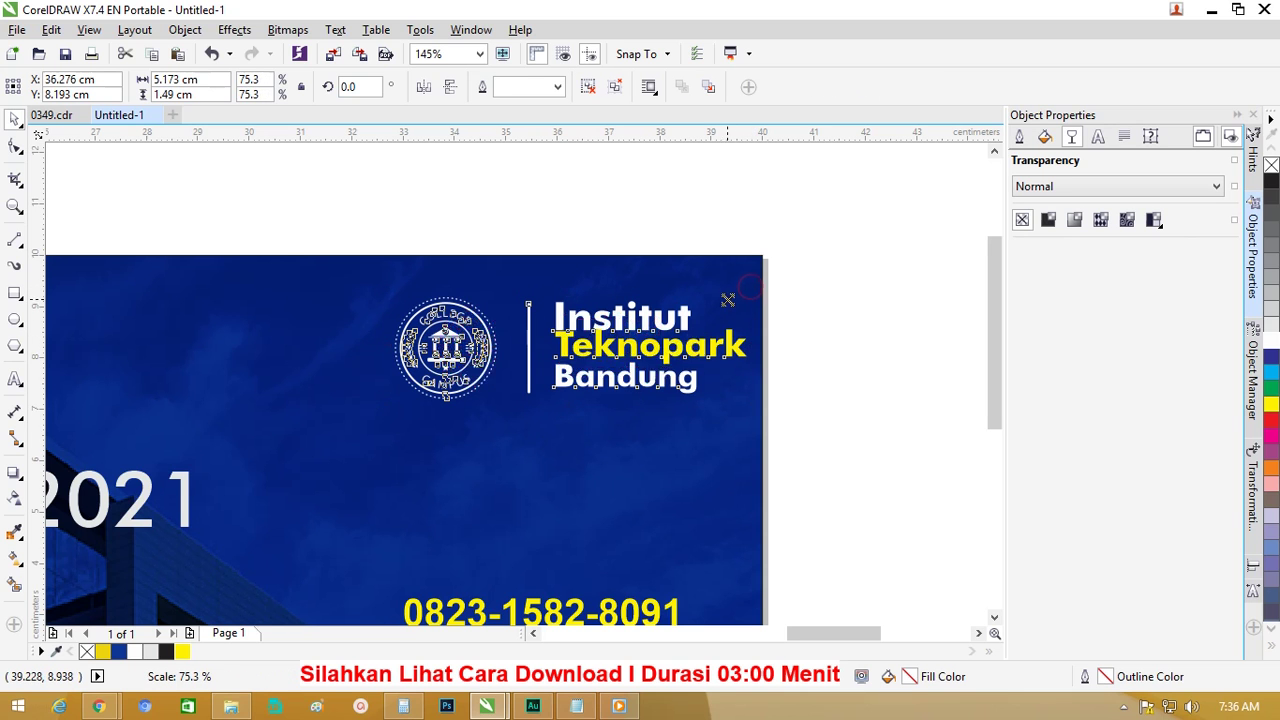
- Group the phone number and contact texts, and centre the logo-title group above them
drag(620, 345, 685, 318)
click(684, 218)
key(F4)
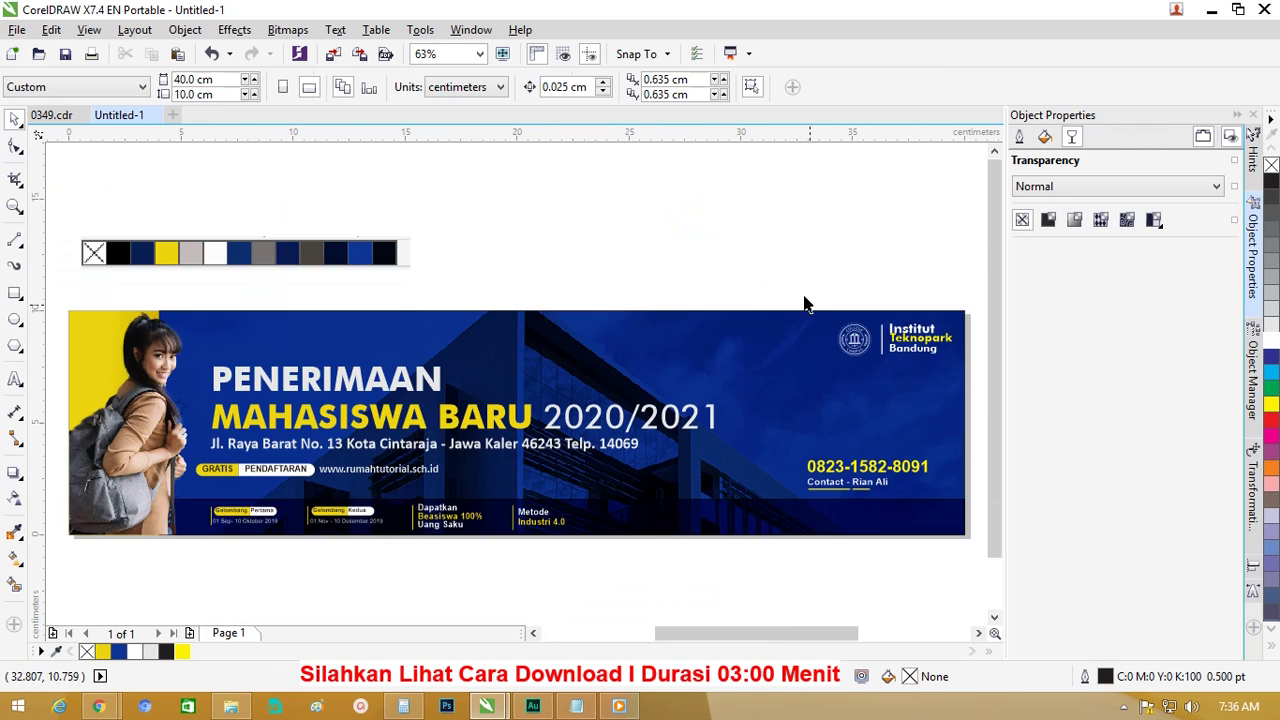
click(855, 340)
shift+click(860, 482)
drag(929, 563, 770, 428)
key(ctrl+g)
drag(771, 274, 932, 522)
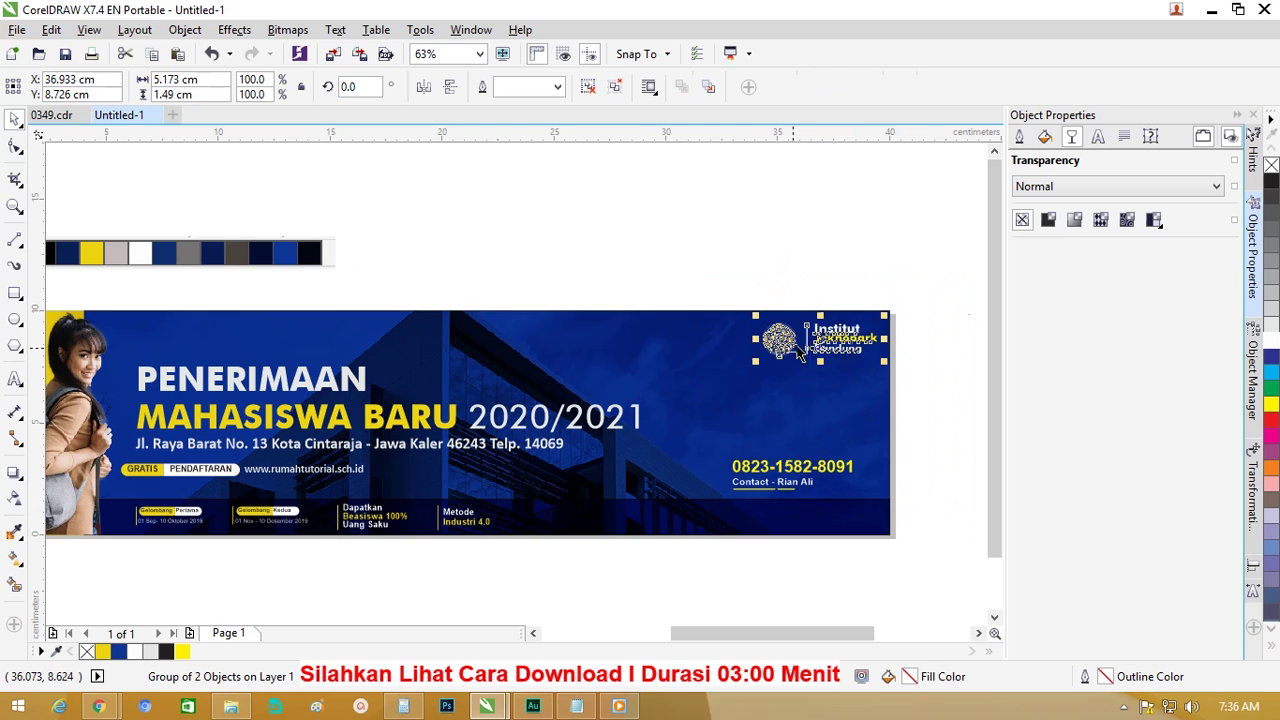
shift+click(780, 470)
key(c)
drag(660, 264, 929, 440)
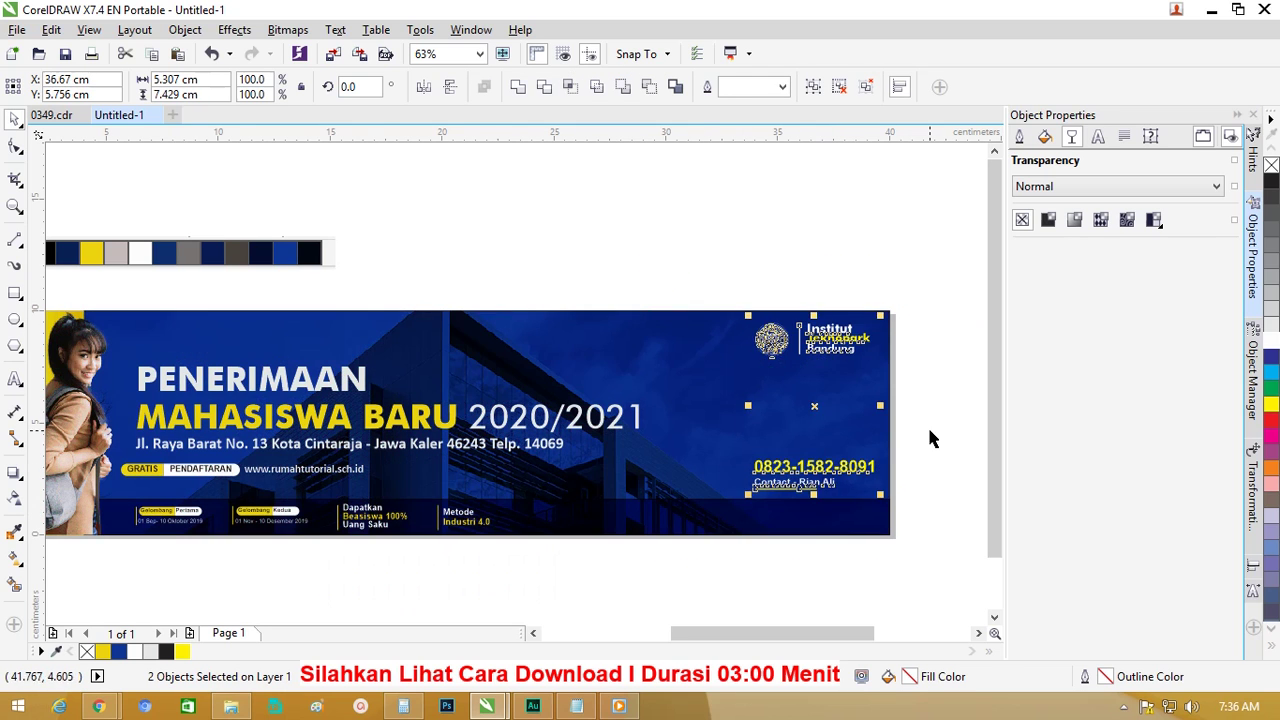
click(929, 440)
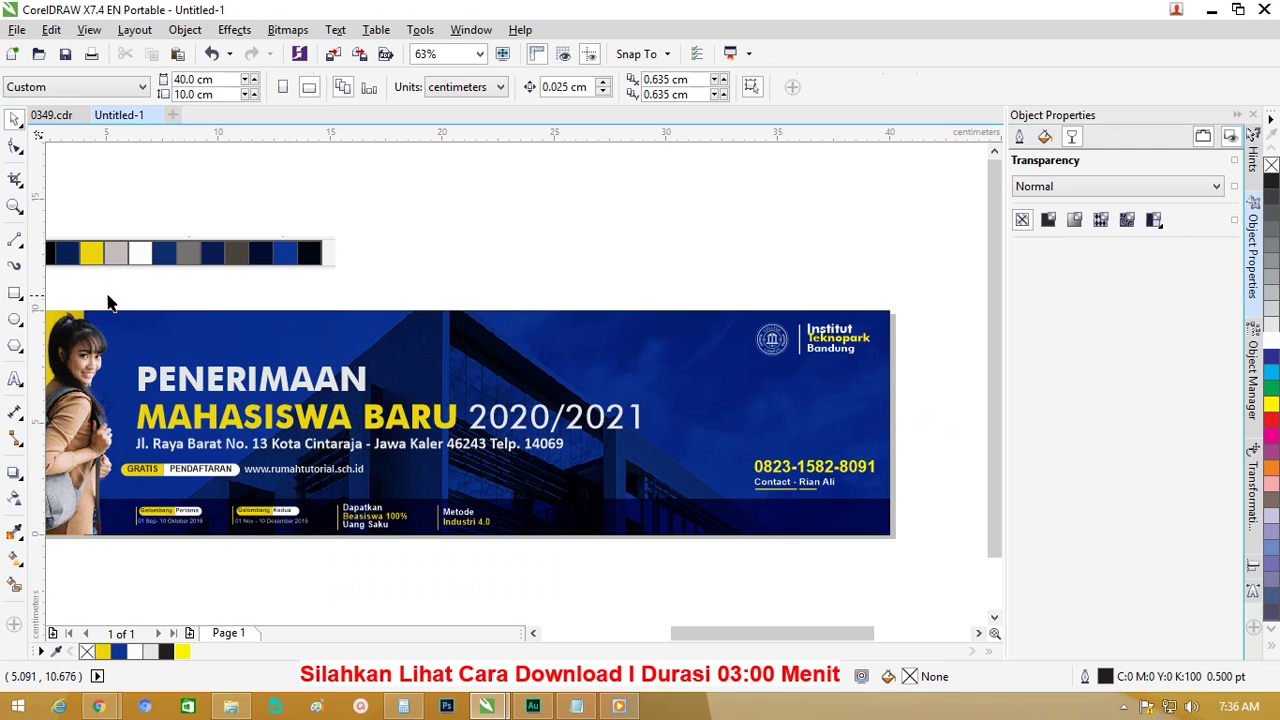